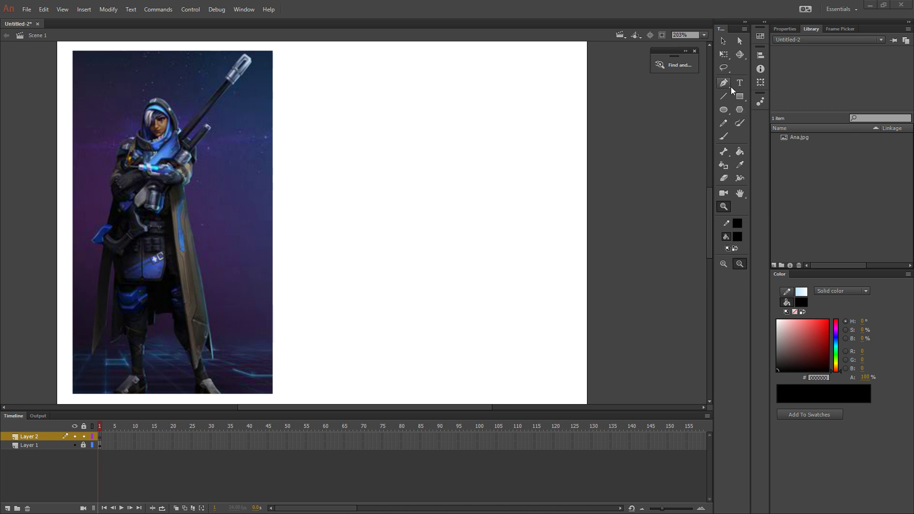
Sketch the egg-shaped outline of the character's hood with the black Brush in the blank area beside the reference image
click(722, 56)
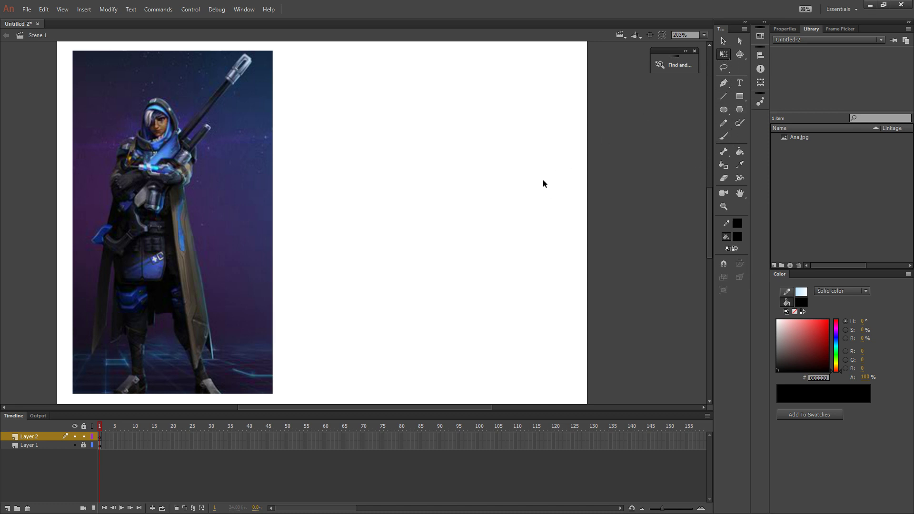
key(space)
drag(570, 148, 573, 142)
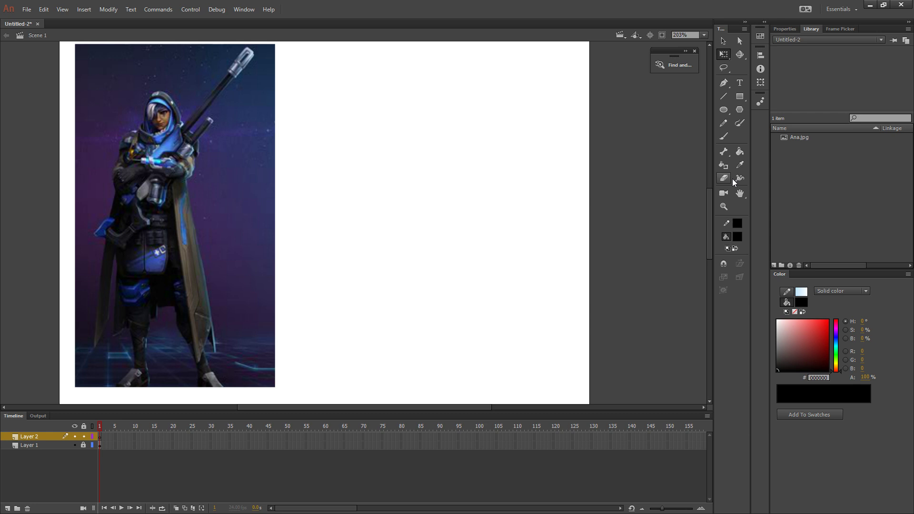
click(724, 137)
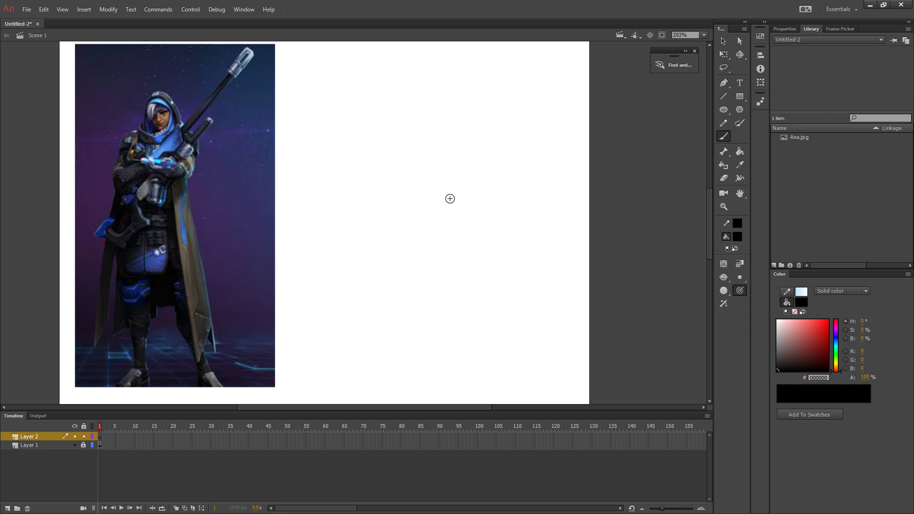
drag(418, 140, 451, 224)
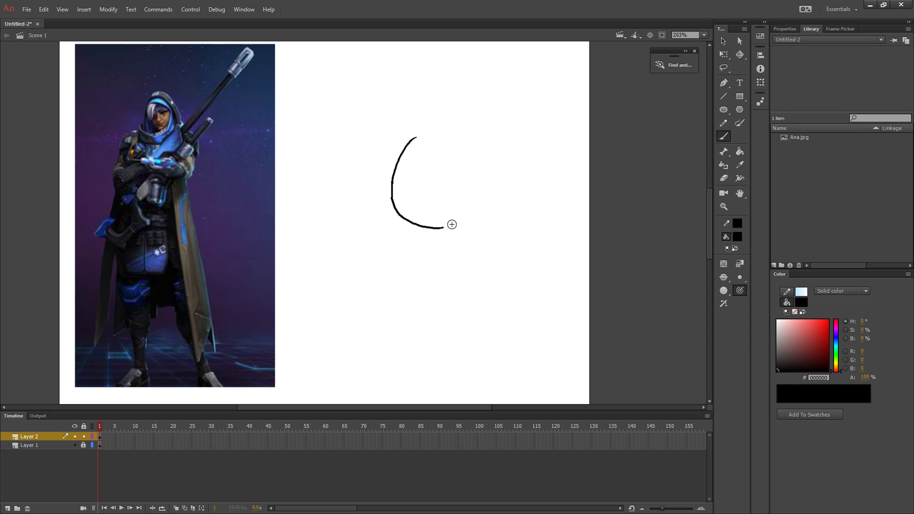
key(ctrl+z)
mouse_move(417, 137)
mouse_down()
mouse_move(480, 213)
mouse_move(419, 136)
mouse_move(386, 202)
mouse_move(478, 143)
mouse_move(419, 126)
mouse_move(400, 241)
mouse_move(421, 118)
mouse_move(499, 185)
mouse_move(420, 120)
mouse_move(419, 242)
mouse_move(417, 109)
mouse_move(503, 194)
mouse_move(413, 105)
mouse_move(429, 262)
mouse_up()
key(ctrl+z)
key(ctrl+z)
key(ctrl+z)
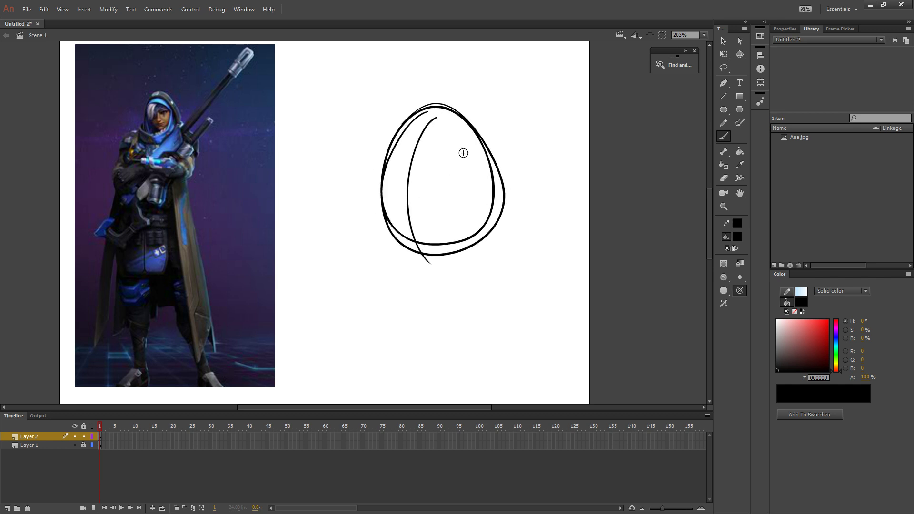
Draw a rounded, tapering face opening inside the hood, offset towards its right side
key(ctrl+z)
mouse_move(442, 115)
mouse_down()
mouse_move(466, 243)
mouse_move(423, 128)
mouse_up()
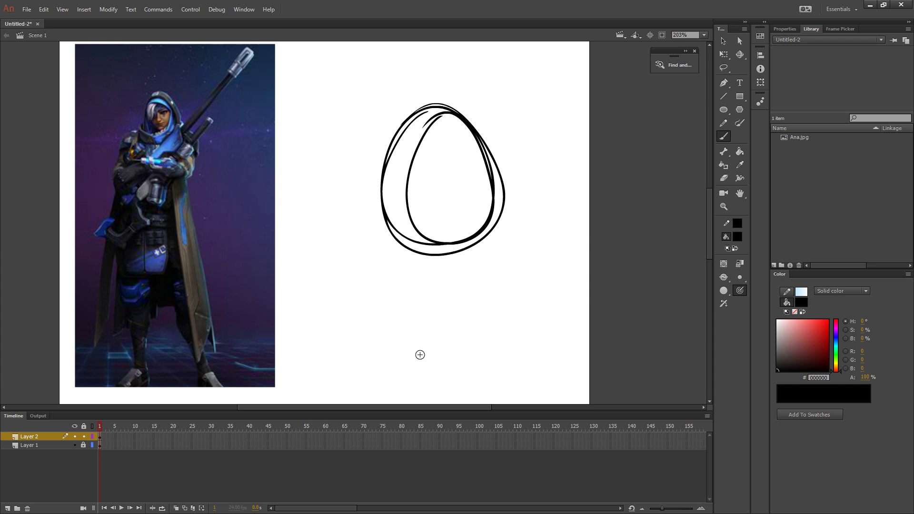
key(ctrl+z)
mouse_move(452, 120)
mouse_down()
mouse_move(481, 175)
mouse_move(485, 217)
mouse_move(453, 107)
mouse_up()
key(ctrl+z)
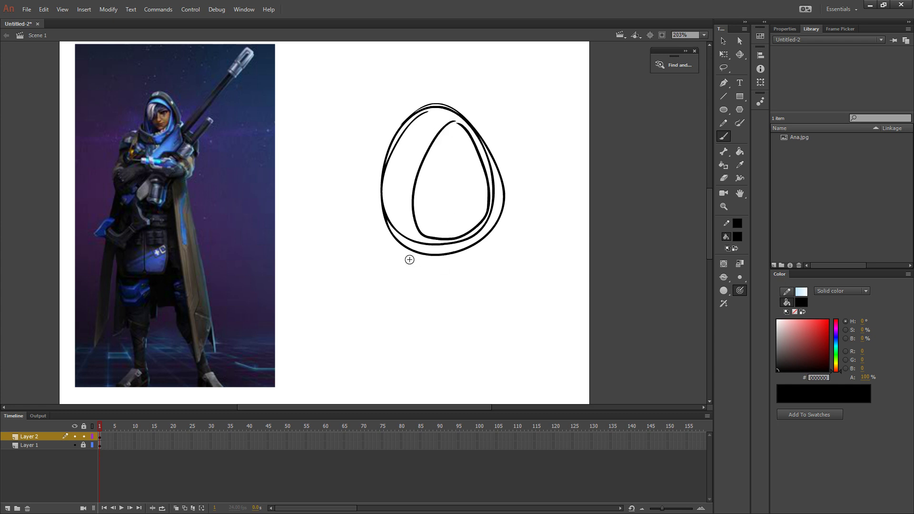
drag(410, 239, 389, 273)
key(ctrl+z)
mouse_move(417, 243)
mouse_down()
mouse_move(388, 310)
mouse_move(394, 292)
mouse_up()
key(ctrl+z)
key(ctrl+z)
mouse_move(417, 244)
mouse_down()
mouse_move(382, 276)
mouse_move(402, 261)
mouse_move(383, 284)
mouse_up()
key(ctrl+z)
key(ctrl+z)
drag(414, 247, 383, 284)
key(ctrl+z)
Select the whole head sketch and free-transform it to be slightly wider and shorter
click(723, 55)
mouse_move(568, 77)
mouse_down()
mouse_move(464, 144)
mouse_move(367, 271)
mouse_up()
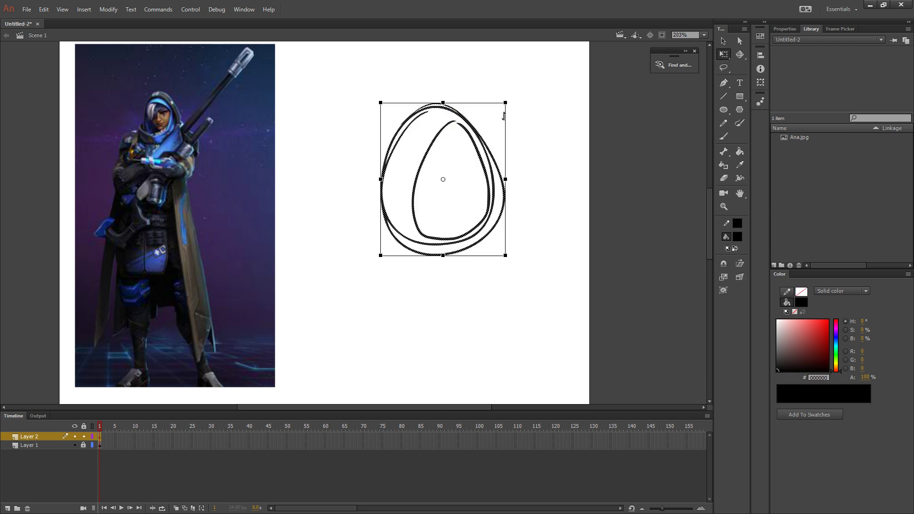
drag(505, 102, 509, 108)
click(598, 171)
key(b)
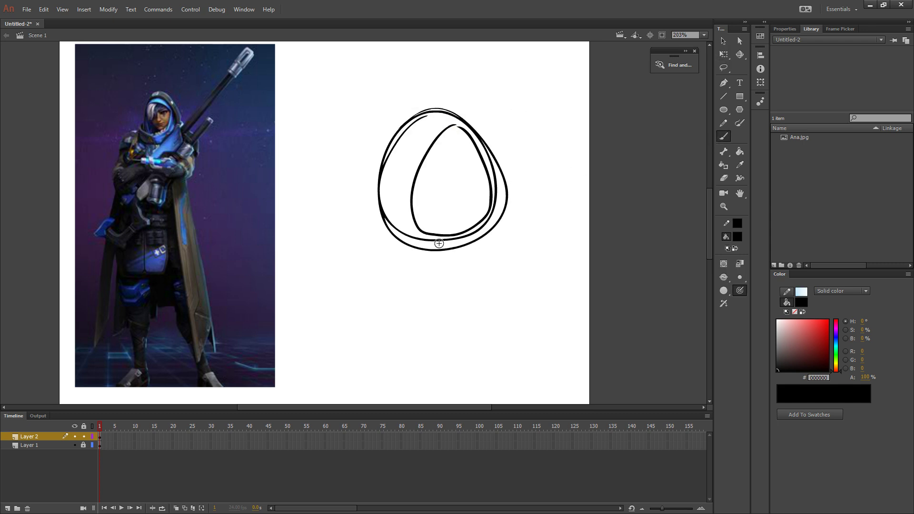
Brush a curved neckline just below the hood
key(ctrl+z)
mouse_move(463, 250)
mouse_down()
mouse_move(437, 243)
mouse_move(465, 234)
mouse_move(419, 251)
mouse_move(379, 301)
mouse_up()
key(ctrl+z)
mouse_move(418, 242)
mouse_down()
mouse_move(386, 308)
mouse_move(431, 324)
mouse_move(396, 319)
mouse_move(453, 321)
mouse_move(484, 313)
mouse_up()
drag(496, 309, 474, 245)
drag(474, 238, 497, 322)
mouse_move(416, 246)
mouse_down()
mouse_move(388, 301)
mouse_move(499, 317)
mouse_move(472, 239)
mouse_move(386, 314)
mouse_up()
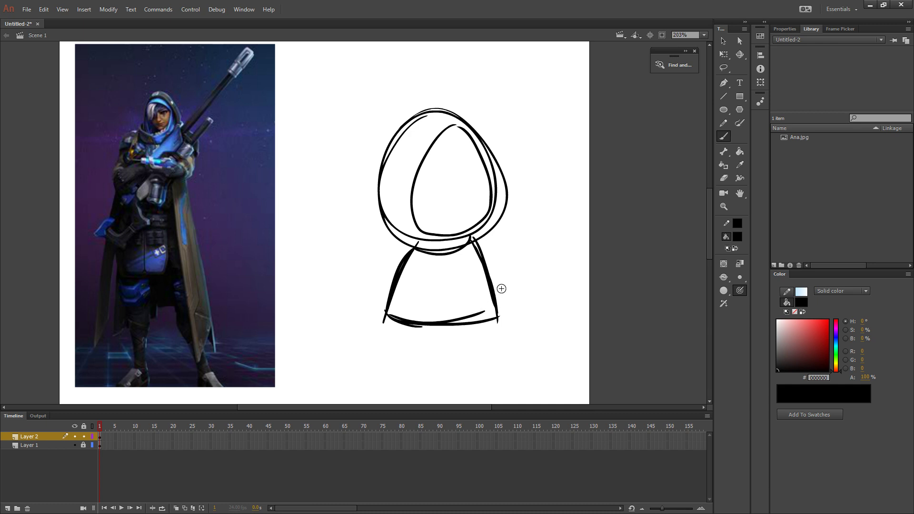
key(ctrl+z)
key(ctrl+z)
key(ctrl+z)
key(ctrl+z)
key(ctrl+z)
key(ctrl+z)
key(ctrl+z)
key(ctrl+z)
key(ctrl+z)
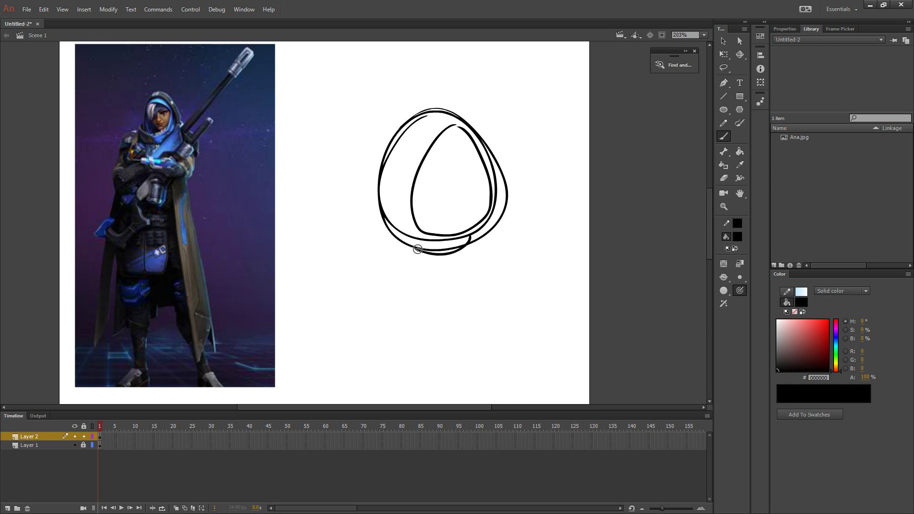
Sketch a short bell-shaped cloak body with flared sides and a curved hem below the hood
mouse_move(412, 247)
mouse_down()
mouse_move(389, 301)
mouse_move(426, 320)
mouse_up()
mouse_move(403, 316)
mouse_down()
mouse_move(495, 305)
mouse_move(479, 253)
mouse_move(496, 304)
mouse_up()
Reinforce the hood's outer left edge and the left rim of the face opening with extra brush strokes
mouse_move(412, 246)
mouse_down()
mouse_move(386, 309)
mouse_move(389, 157)
mouse_up()
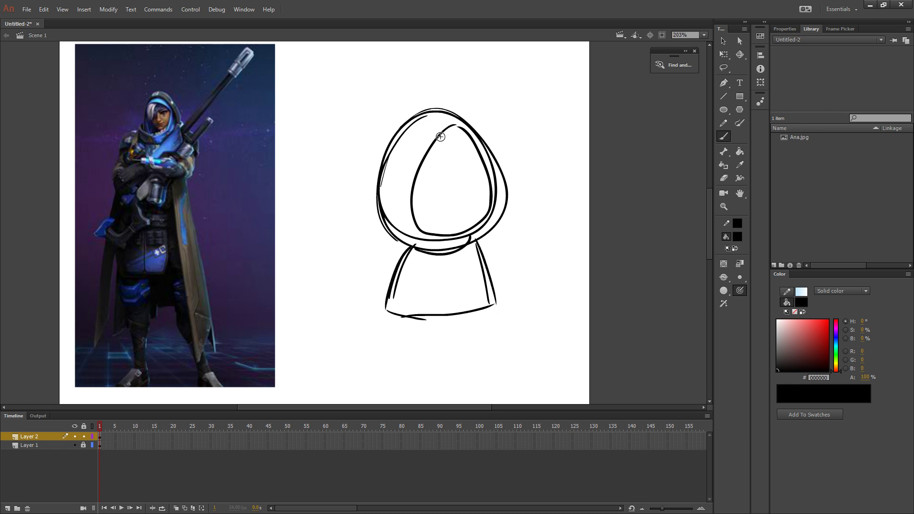
drag(449, 122, 408, 215)
drag(410, 176, 407, 222)
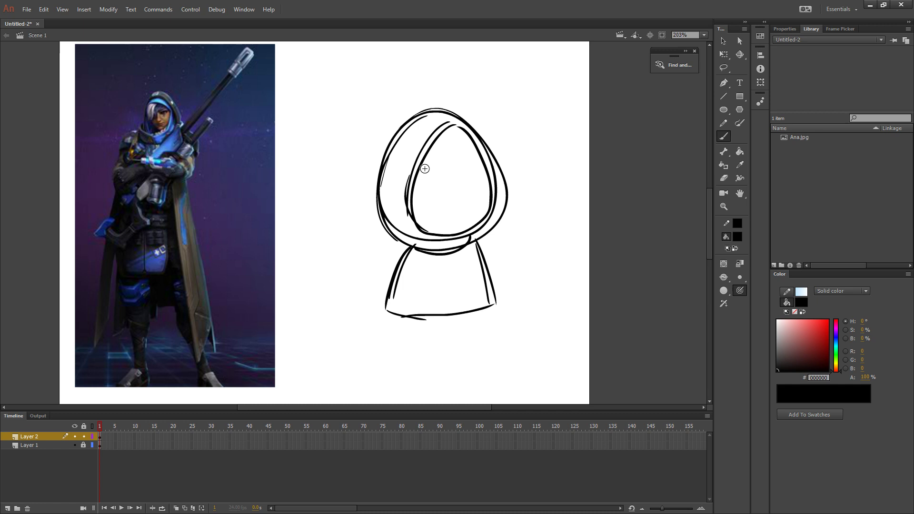
drag(413, 177, 469, 240)
key(ctrl+z)
mouse_move(421, 161)
mouse_down()
mouse_move(457, 229)
mouse_move(491, 179)
mouse_up()
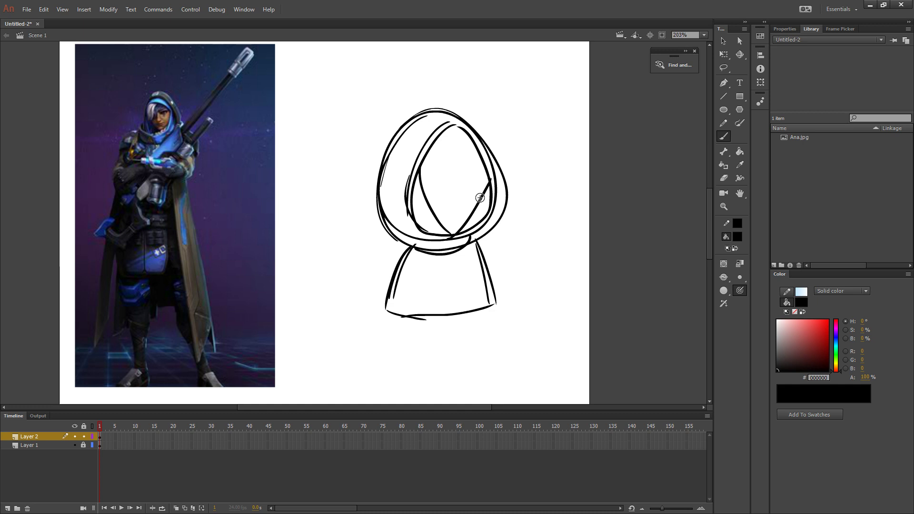
key(ctrl+z)
drag(449, 230, 491, 187)
key(ctrl+z)
drag(452, 232, 491, 187)
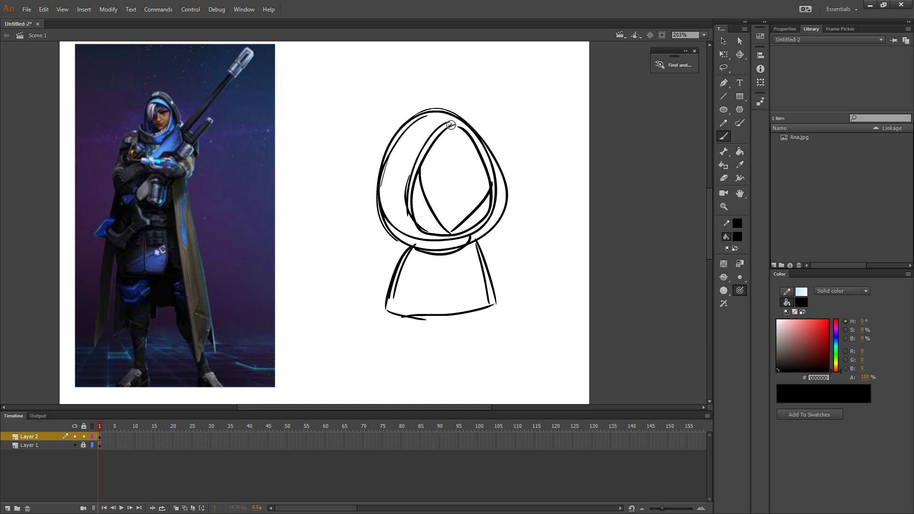
key(ctrl+z)
key(ctrl+z)
Thicken the hood's inner left rim and draw two converging scarf lines across the lower part of the face
mouse_move(409, 214)
mouse_down()
mouse_move(461, 123)
mouse_move(448, 121)
mouse_move(413, 163)
mouse_move(432, 239)
mouse_move(454, 120)
mouse_move(490, 182)
mouse_up()
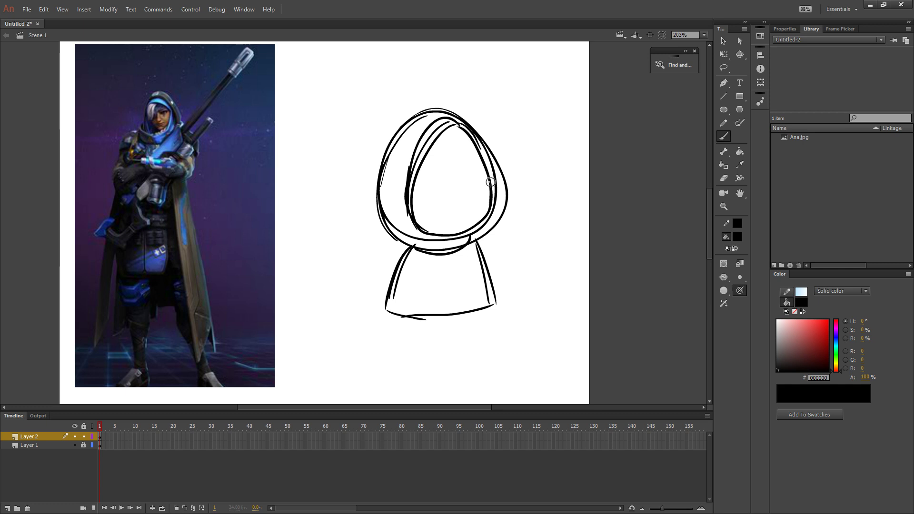
drag(414, 196, 485, 226)
key(ctrl+z)
drag(490, 177, 456, 231)
key(ctrl+z)
mouse_move(416, 166)
mouse_down()
mouse_move(474, 236)
mouse_move(486, 191)
mouse_up()
key(ctrl+z)
drag(463, 227, 490, 182)
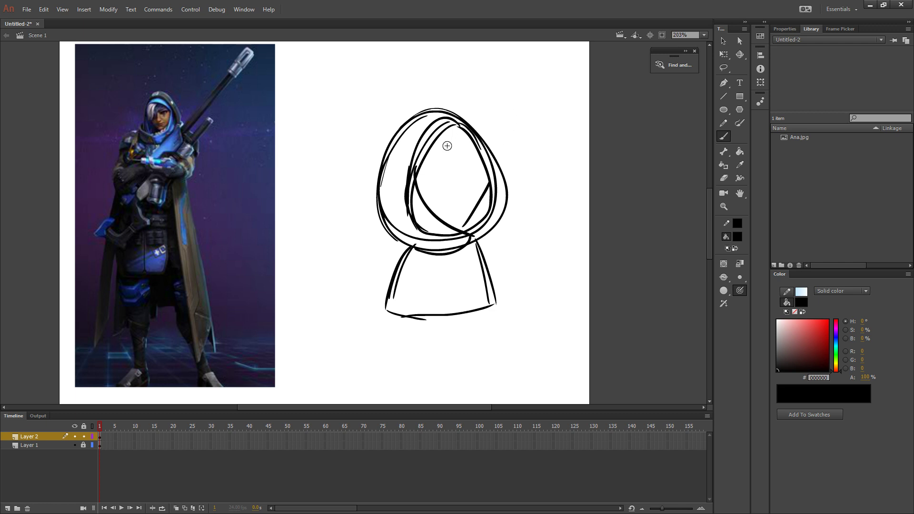
Draw a curved diagonal hair line from the top of the face opening down to its left side
drag(429, 181, 487, 138)
key(ctrl+z)
drag(420, 192, 458, 110)
key(ctrl+z)
drag(419, 201, 463, 104)
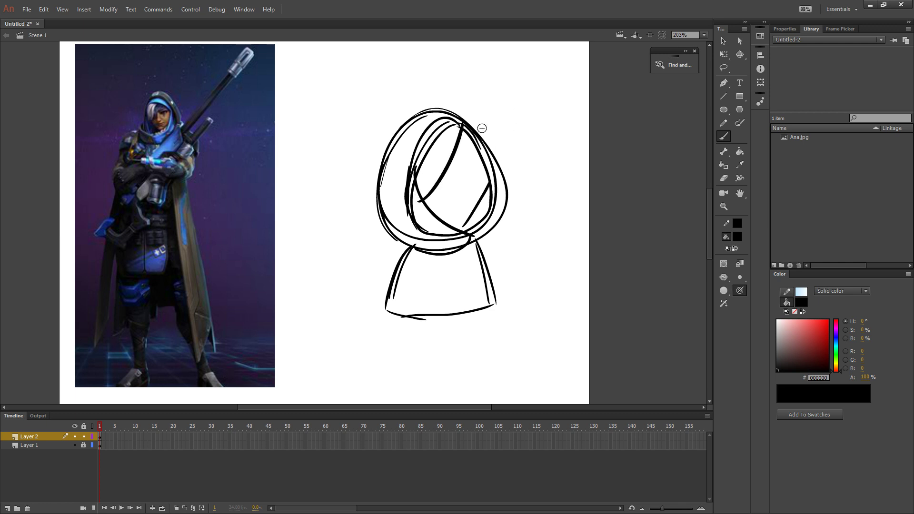
Draw a small oval eye with a curved mark beneath it, and retrace the hood's upper left outline
drag(468, 157, 466, 170)
key(ctrl+z)
key(ctrl+z)
key(ctrl+z)
mouse_move(487, 213)
mouse_down()
mouse_move(480, 225)
mouse_move(497, 211)
mouse_up()
drag(427, 115, 393, 139)
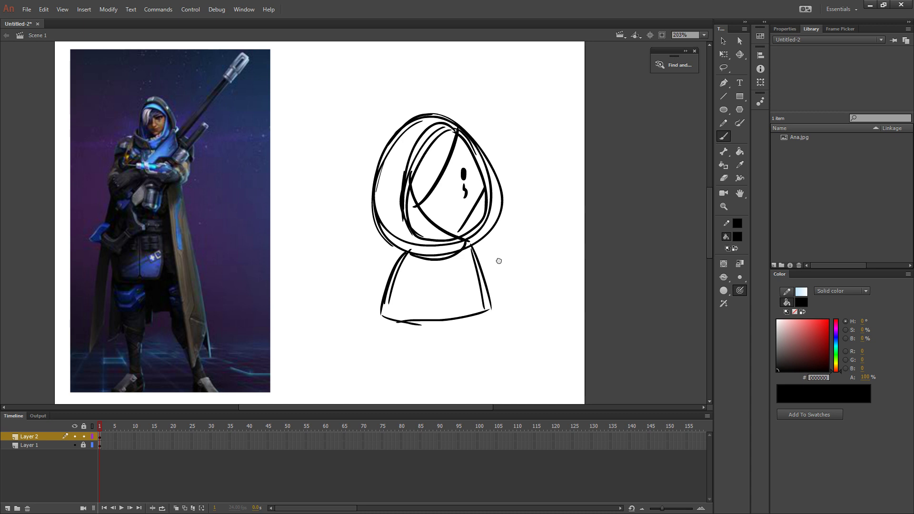
scroll(499, 261, down, 1)
scroll(499, 261, right, 1)
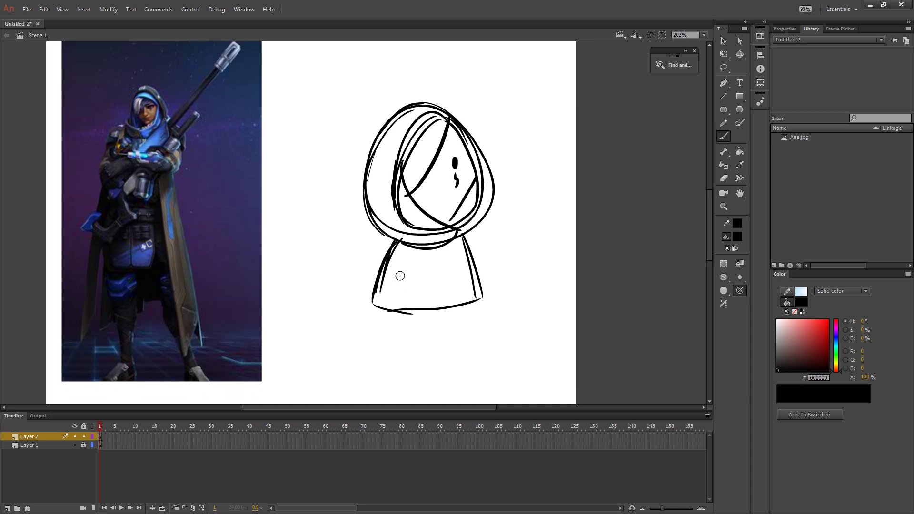
scroll(409, 291, right, 1)
scroll(404, 271, up, 1)
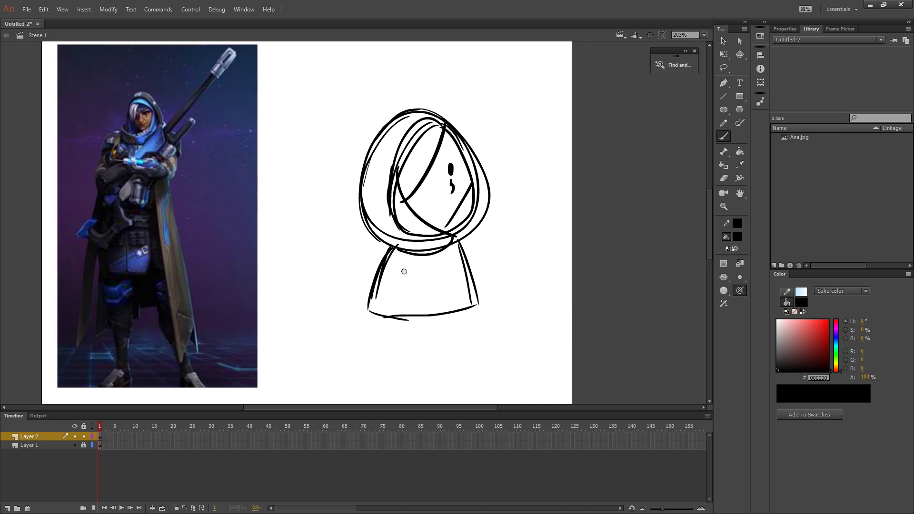
scroll(404, 271, down, 1)
scroll(405, 271, left, 1)
drag(418, 247, 417, 306)
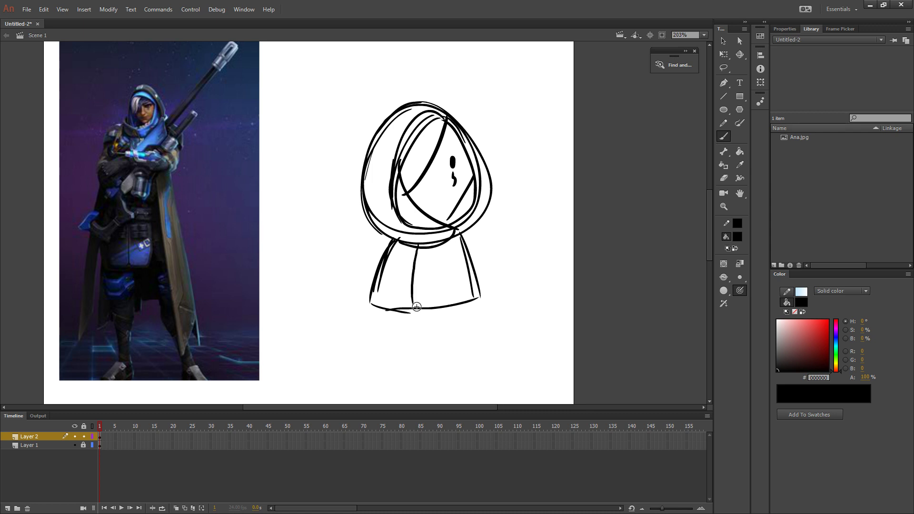
key(ctrl+z)
drag(416, 244, 413, 307)
drag(446, 244, 461, 299)
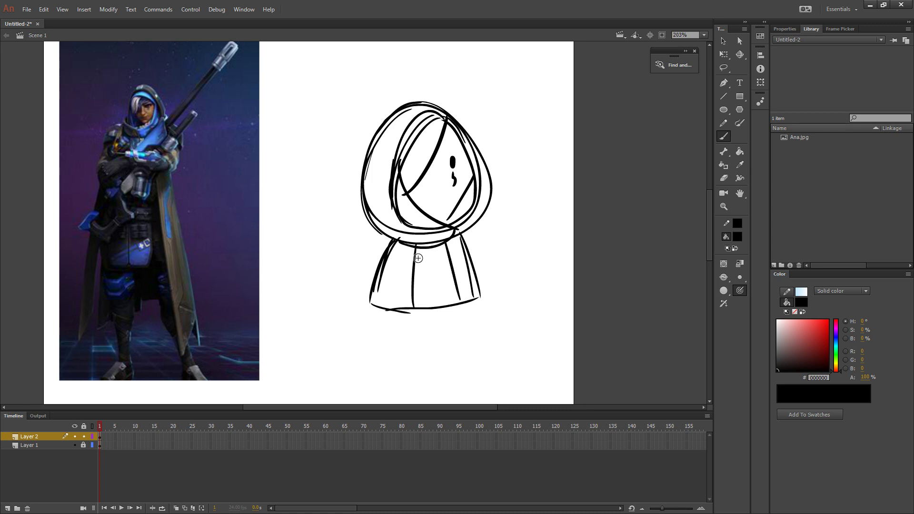
key(ctrl+z)
drag(418, 246, 422, 313)
key(ctrl+z)
key(ctrl+z)
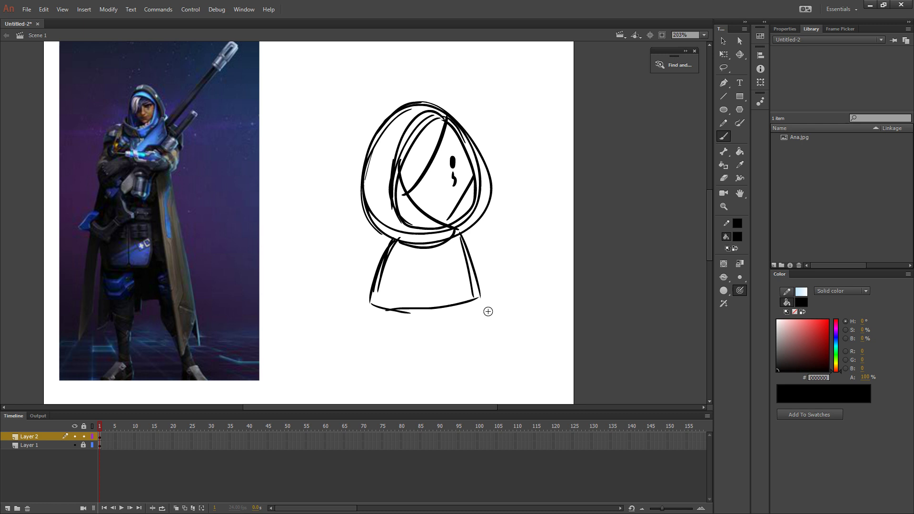
Thicken the cloak's bottom hem and its right edge with additional strokes
drag(384, 308, 477, 313)
drag(465, 248, 481, 290)
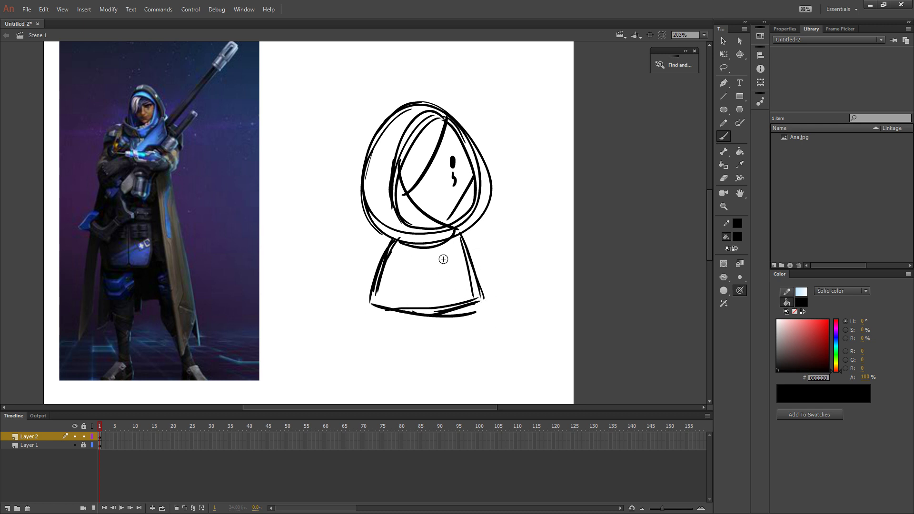
drag(420, 251, 424, 326)
mouse_move(449, 246)
mouse_down()
mouse_move(465, 306)
mouse_move(447, 294)
mouse_move(454, 303)
mouse_up()
key(ctrl+z)
key(ctrl+z)
key(ctrl+z)
key(ctrl+z)
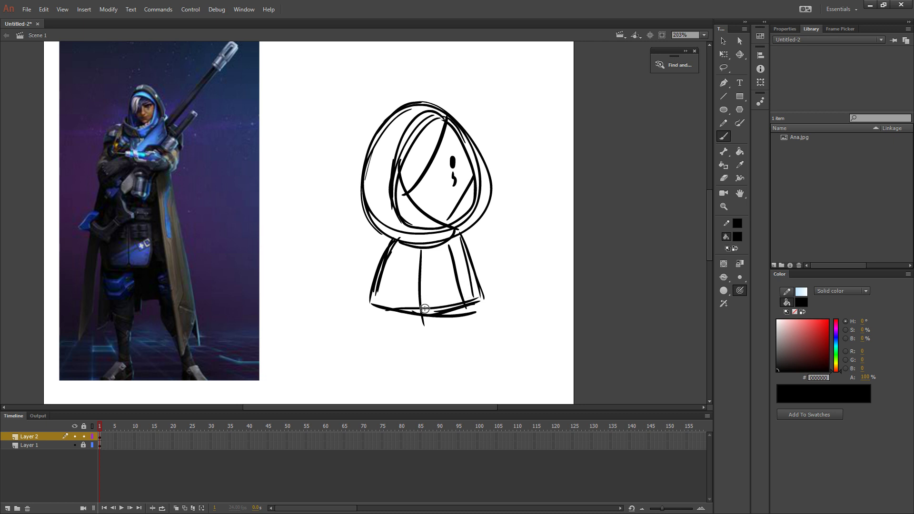
Draw the two front opening edges of the cloak and add small boxy feet below the hem
mouse_move(419, 251)
mouse_down()
mouse_move(413, 305)
mouse_move(449, 251)
mouse_move(463, 301)
mouse_move(417, 313)
mouse_up()
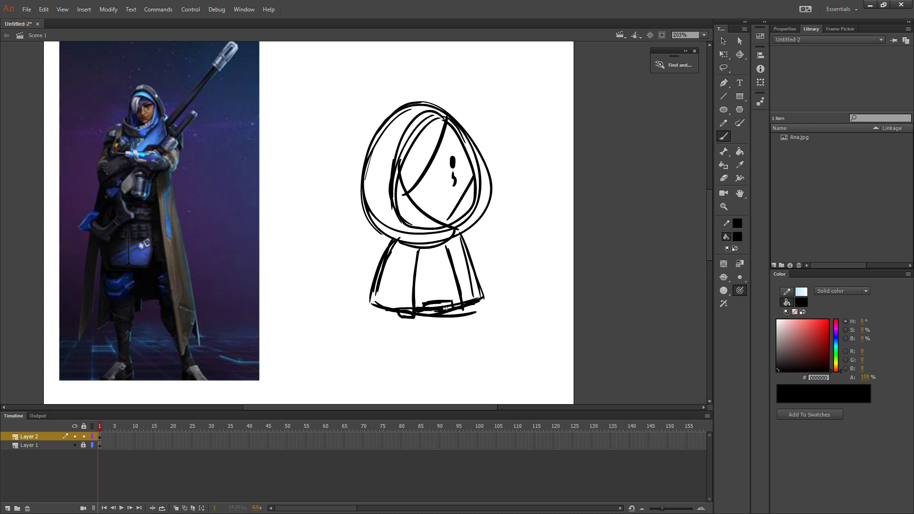
key(ctrl+z)
key(ctrl+z)
key(ctrl+z)
drag(396, 313, 458, 315)
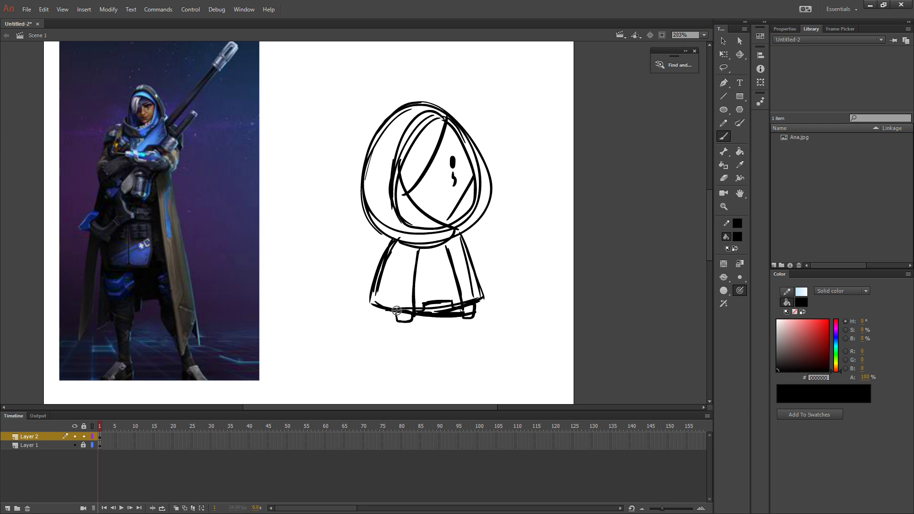
Add vertical fold lines on both sides of the cloak and retrace its outer left edge
mouse_move(397, 311)
mouse_down()
mouse_move(398, 272)
mouse_move(398, 284)
mouse_up()
drag(454, 240, 471, 299)
drag(398, 276, 395, 311)
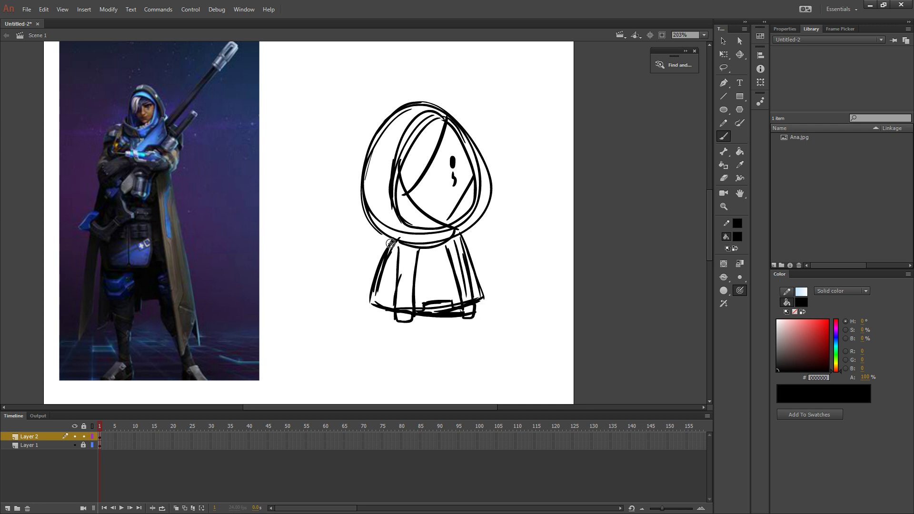
drag(391, 243, 371, 308)
Erase stray brush strokes along the upper left edge of the cloak
key(e)
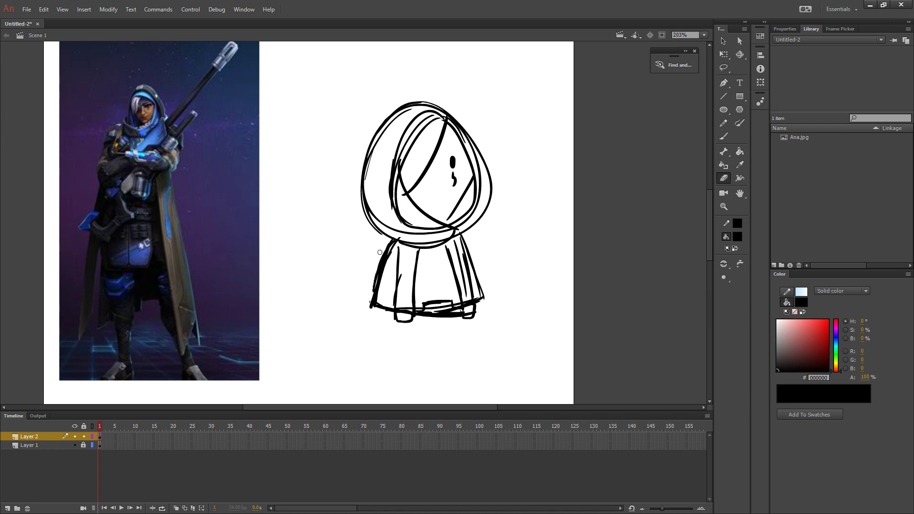
mouse_move(380, 253)
mouse_down()
mouse_move(372, 287)
mouse_move(380, 262)
mouse_up()
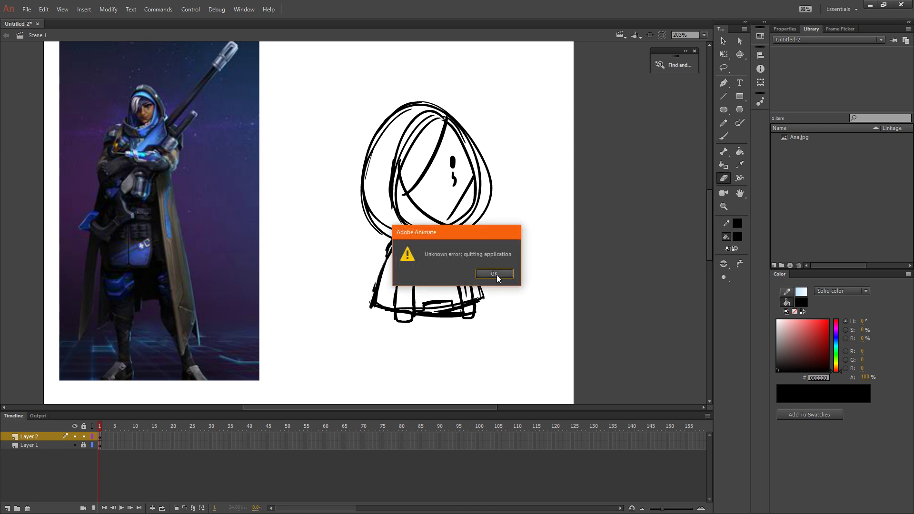
Dismiss the error, save the drawing to the Desktop as Untitled-2, and reopen Untitled-2.fla from the recent files
click(499, 274)
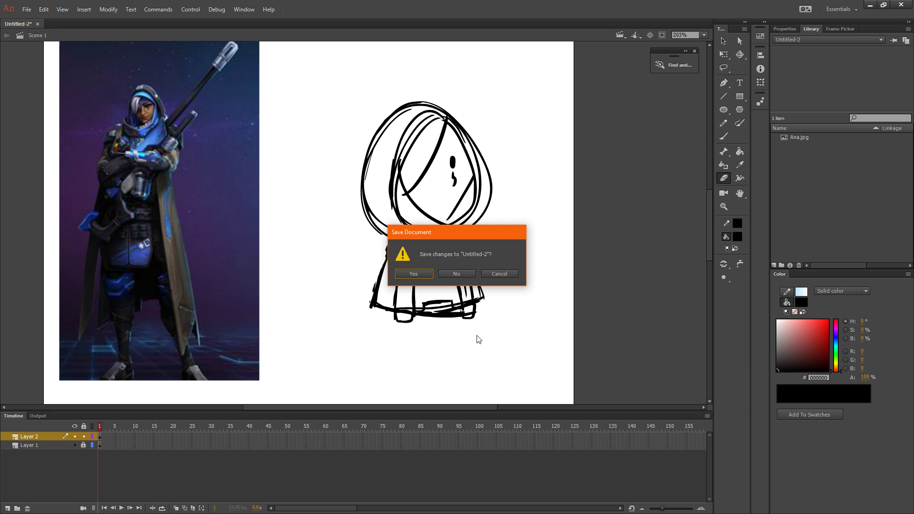
click(424, 277)
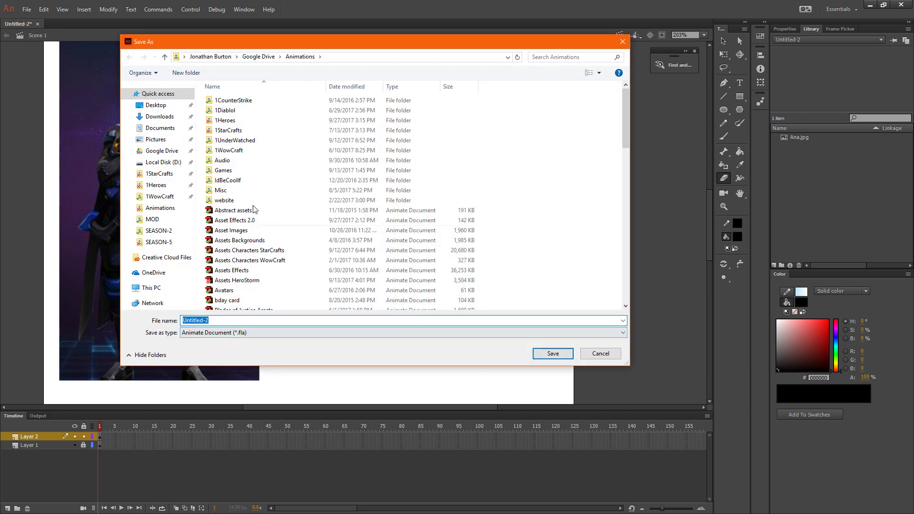
click(156, 105)
click(555, 355)
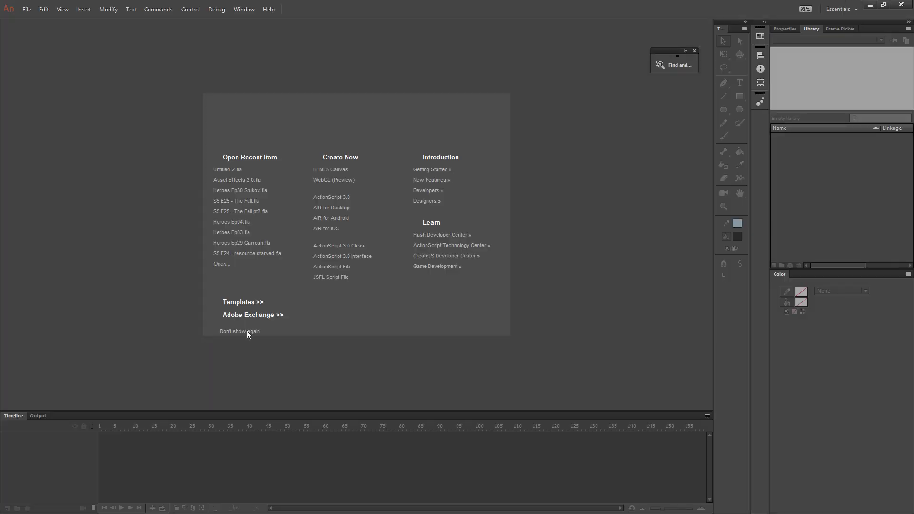
click(250, 172)
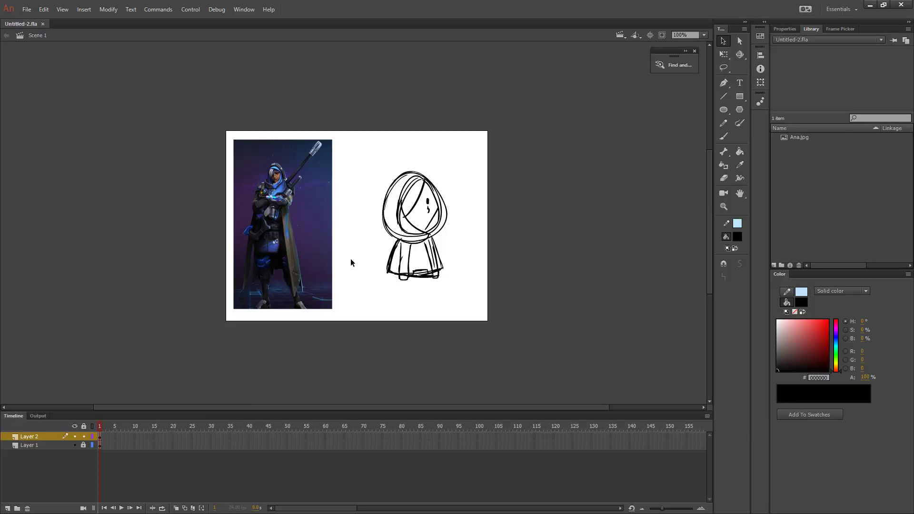
Enable brush pressure, add fold and leg strokes on both sides of the cloak, and clean up its left edge
click(724, 207)
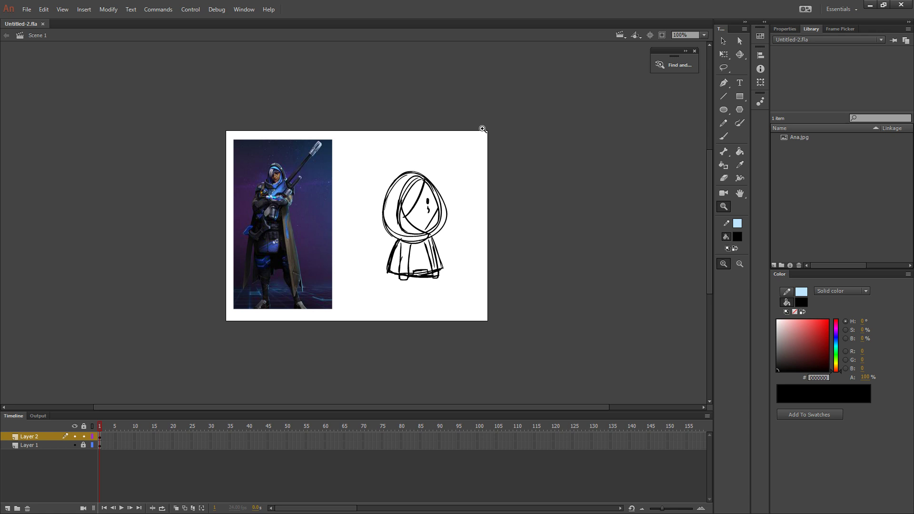
drag(482, 128, 233, 316)
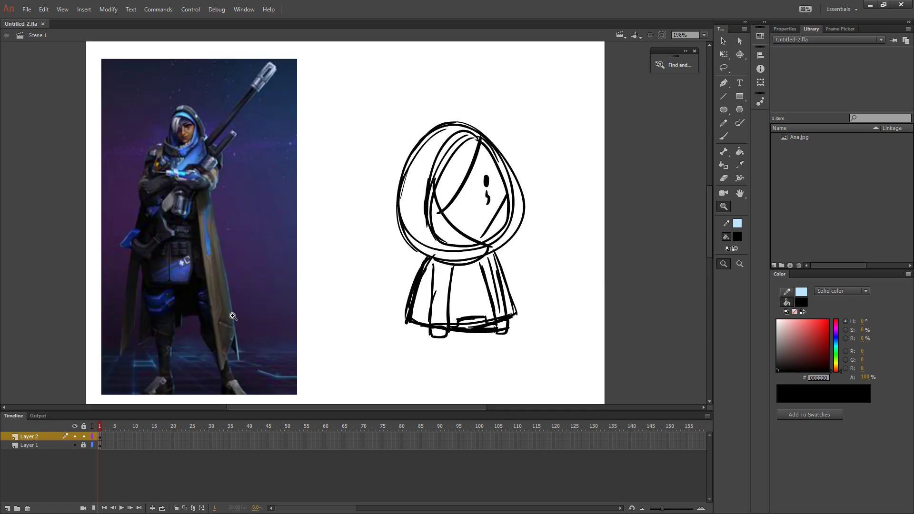
drag(515, 322, 505, 333)
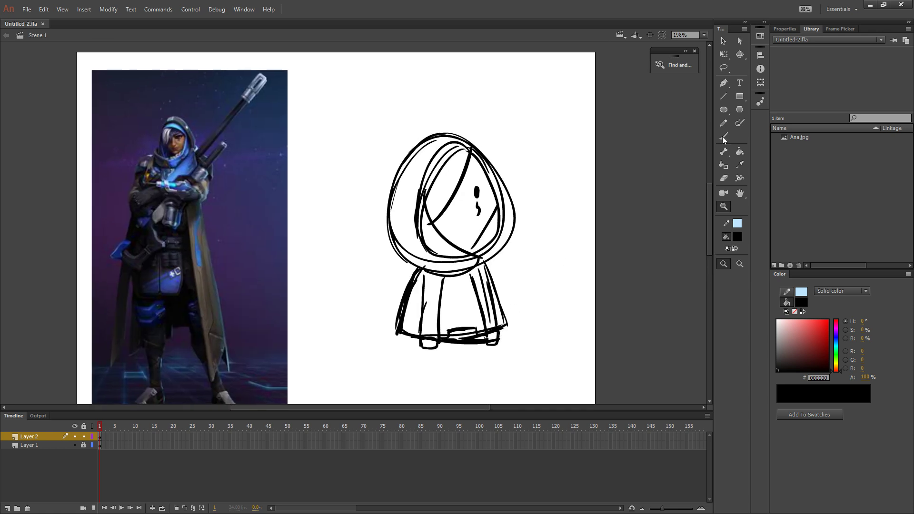
click(724, 136)
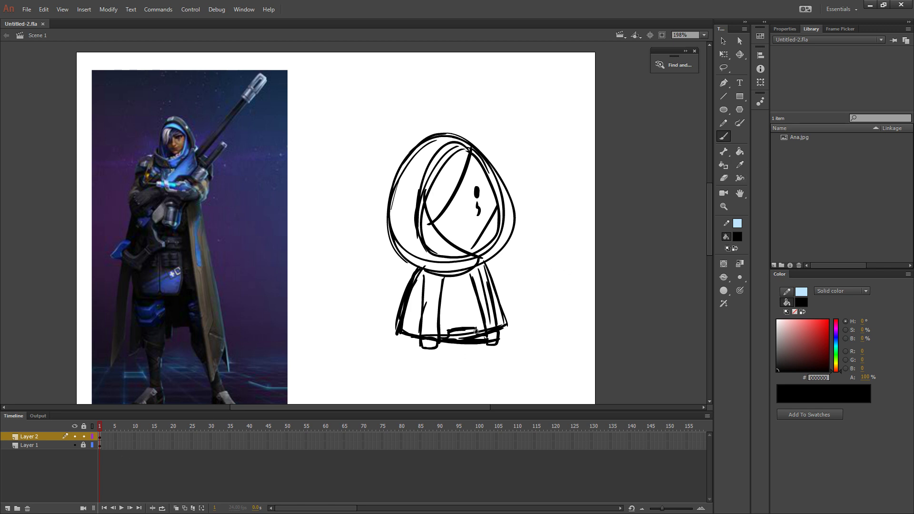
click(740, 291)
drag(425, 277, 427, 322)
drag(476, 270, 499, 345)
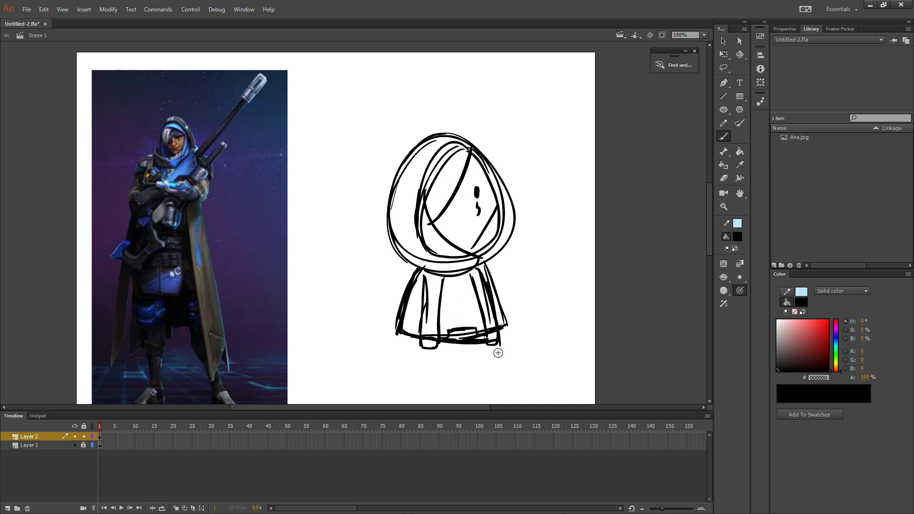
drag(425, 295, 416, 346)
mouse_move(419, 269)
mouse_down()
mouse_move(395, 328)
mouse_move(403, 303)
mouse_up()
key(e)
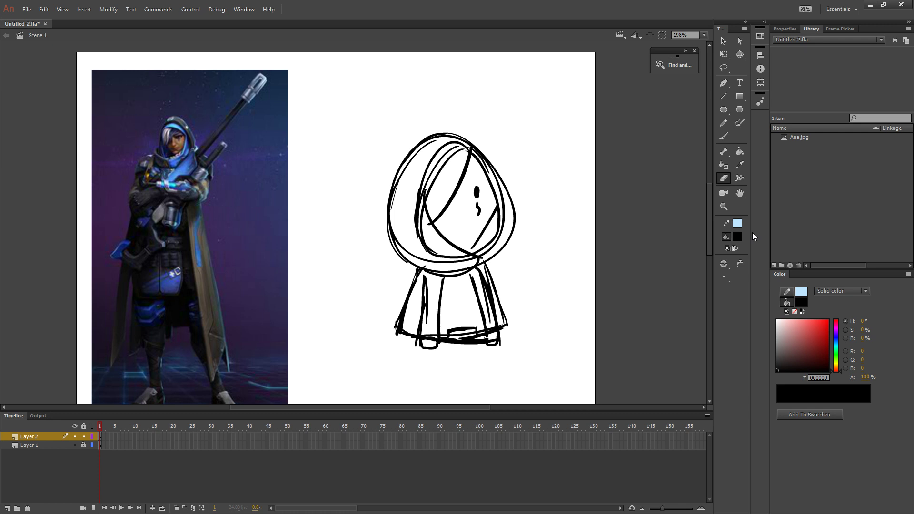
Draw a long rifle running diagonally across the cloak, with a stock, a boxy body, a thin barrel and a thick rectangular muzzle
click(724, 136)
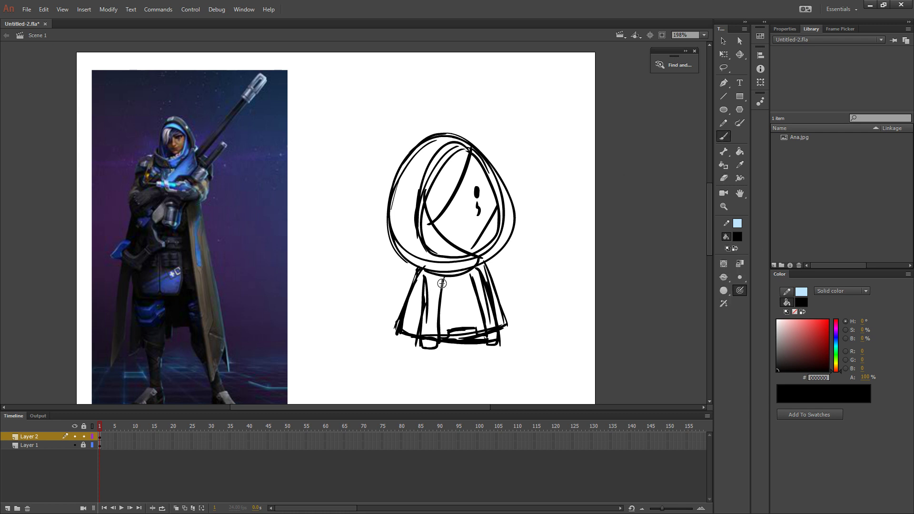
drag(446, 283, 505, 262)
drag(428, 292, 413, 311)
key(ctrl+z)
key(ctrl+z)
drag(452, 279, 403, 298)
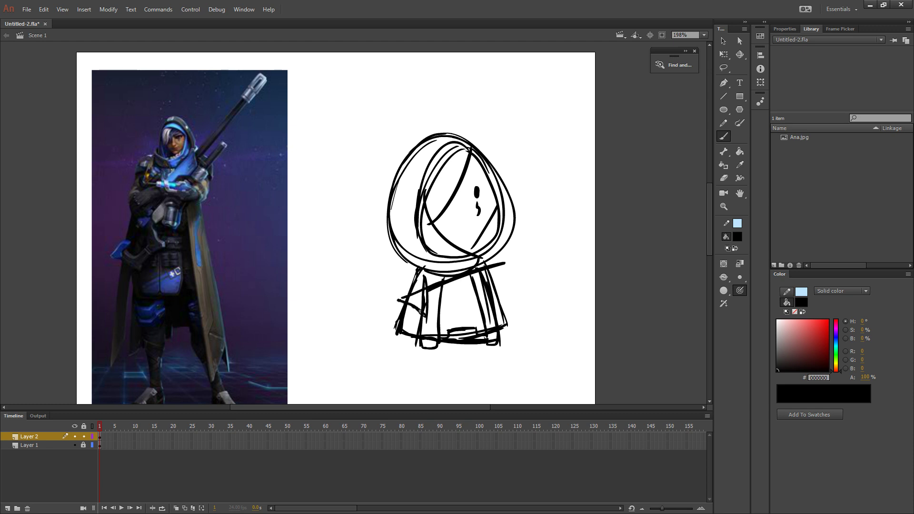
drag(421, 312, 427, 319)
mouse_move(428, 318)
mouse_down()
mouse_move(456, 312)
mouse_move(476, 286)
mouse_move(493, 284)
mouse_move(494, 293)
mouse_move(526, 273)
mouse_move(516, 260)
mouse_move(557, 247)
mouse_move(554, 234)
mouse_move(551, 243)
mouse_move(597, 230)
mouse_move(546, 243)
mouse_up()
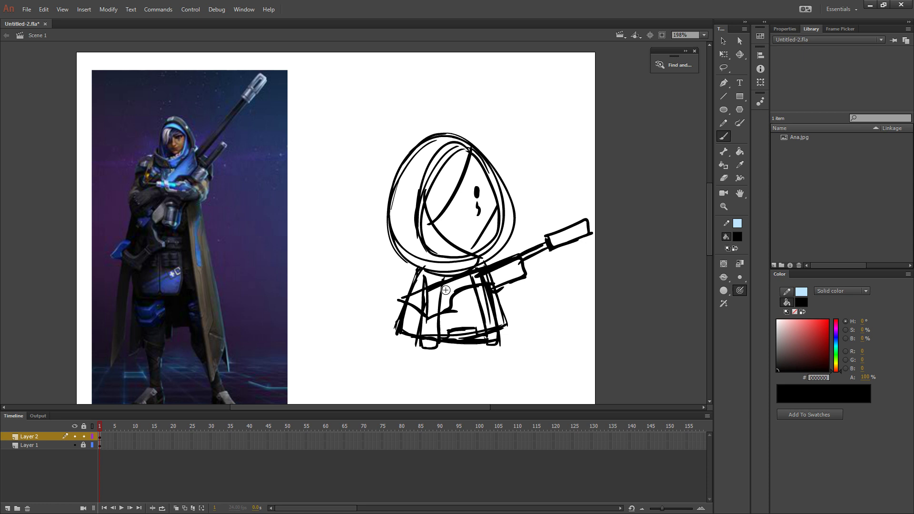
Draw two small rounded hands gripping the rifle, one near the stock and one under the barrel
mouse_move(446, 288)
mouse_down()
mouse_move(439, 306)
mouse_move(471, 296)
mouse_up()
key(ctrl+z)
key(ctrl+z)
key(ctrl+z)
drag(506, 280, 501, 282)
drag(573, 284, 565, 296)
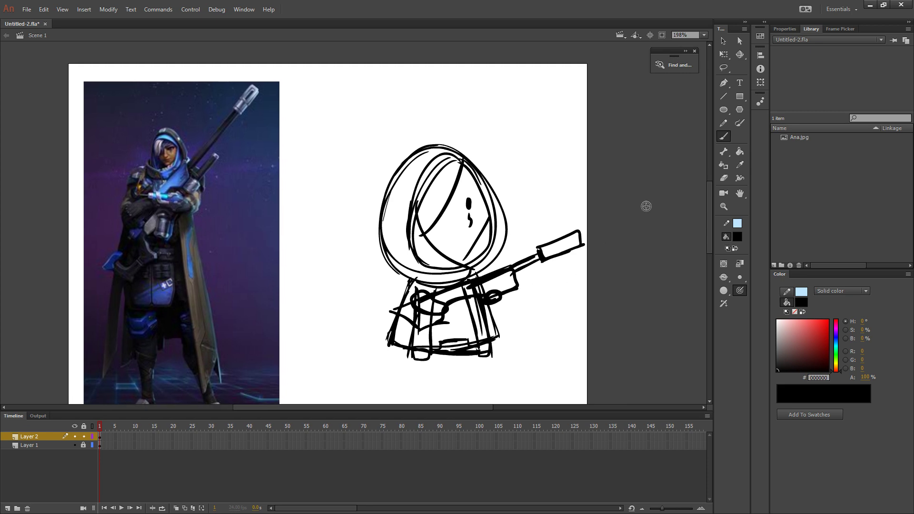
Select the whole character sketch and move it slightly up and toward the reference image
click(723, 54)
scroll(552, 329, up, 1)
mouse_move(613, 132)
mouse_down()
mouse_move(388, 294)
mouse_move(370, 372)
mouse_up()
mouse_move(487, 234)
mouse_down()
mouse_move(468, 197)
mouse_move(477, 227)
mouse_up()
click(508, 312)
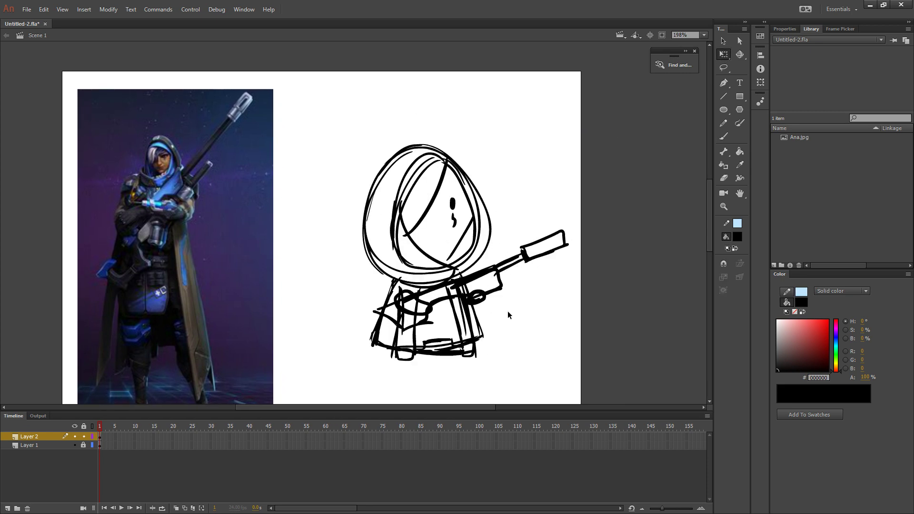
Delete the curved mouth stroke and draw a small x-shaped mouth under the eye
click(455, 221)
key(Delete)
key(b)
key(ctrl+z)
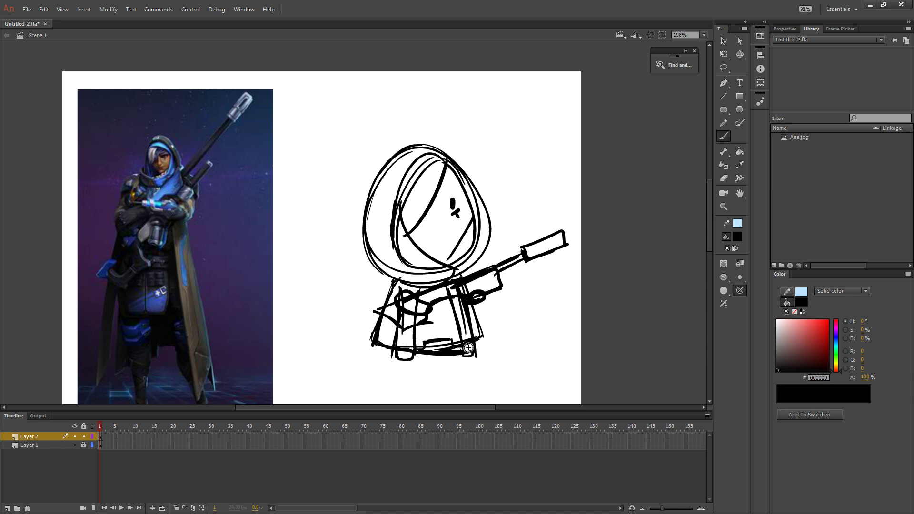
Convert the entire character sketch into a Graphic symbol named Ana
scroll(499, 324, down, 3)
drag(495, 319, 487, 329)
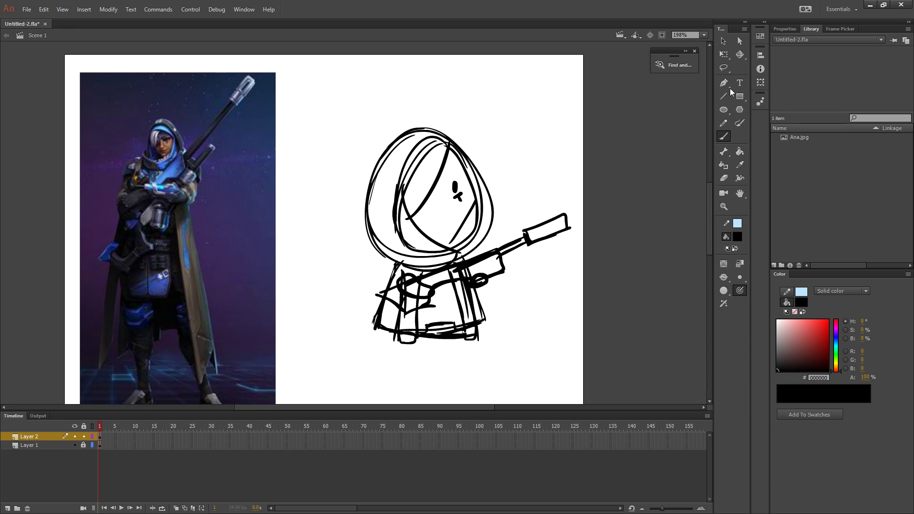
click(724, 54)
key(ctrl+a)
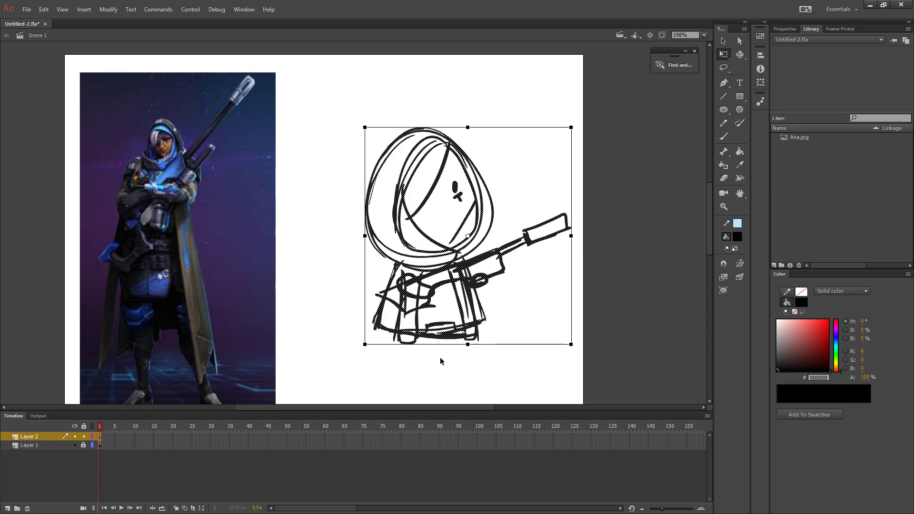
key(F8)
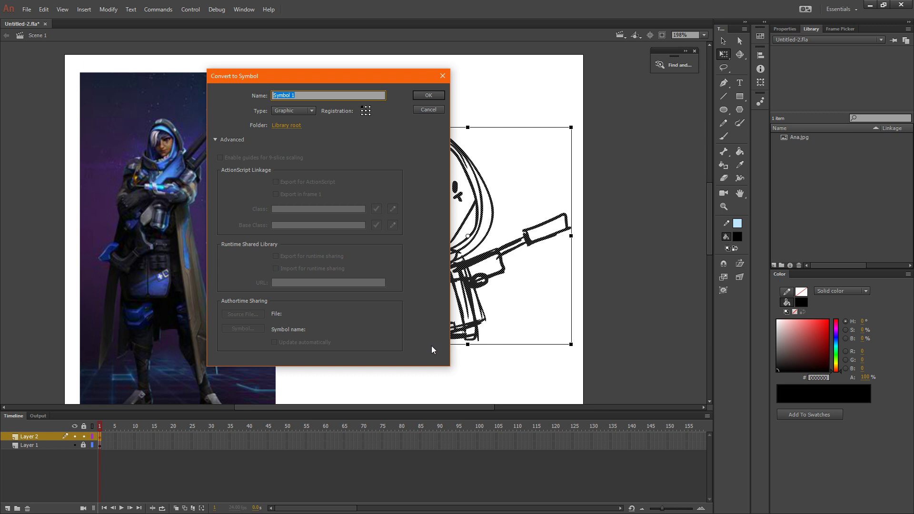
text(Ana)
click(438, 97)
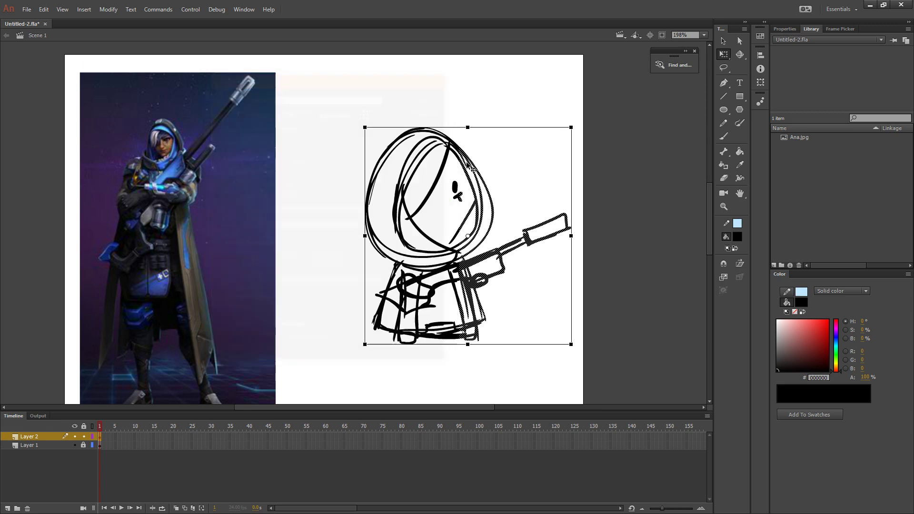
Open the Ana symbol, lock its sketch layer in outline view, and add a new layer above it
double_click(476, 229)
click(92, 437)
click(84, 437)
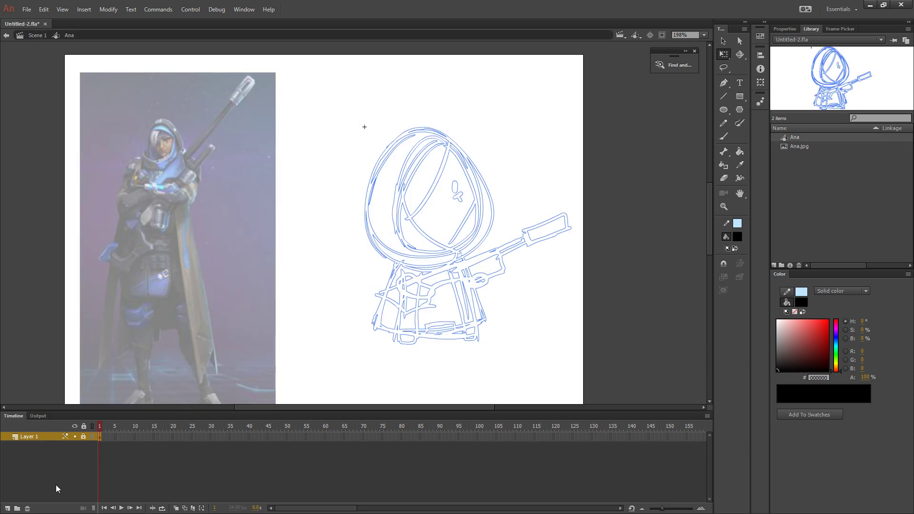
click(7, 509)
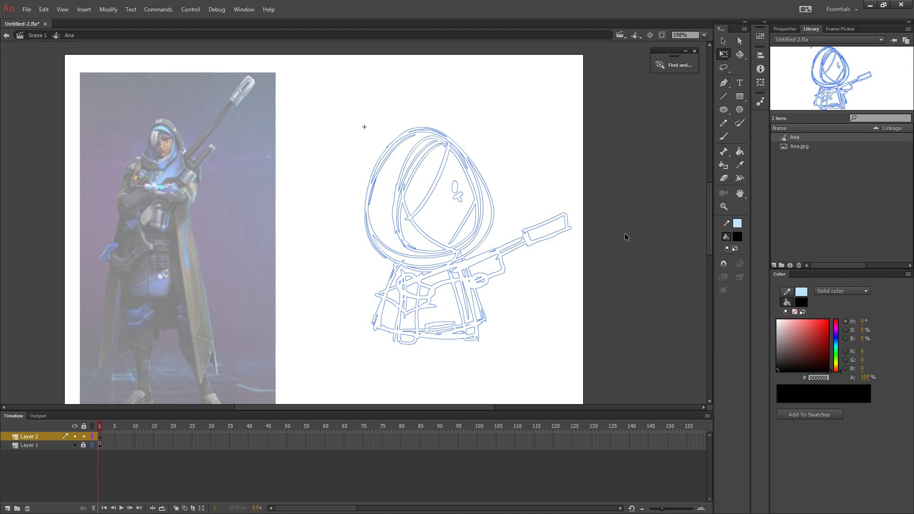
Choose the Brush size and trace the outer contour of the hood in thick black on the new layer
click(724, 207)
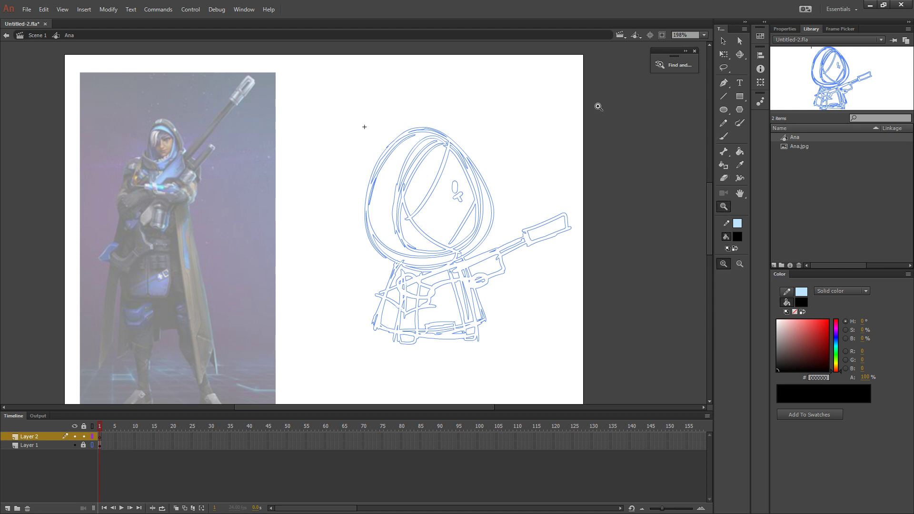
click(724, 136)
click(740, 277)
click(739, 276)
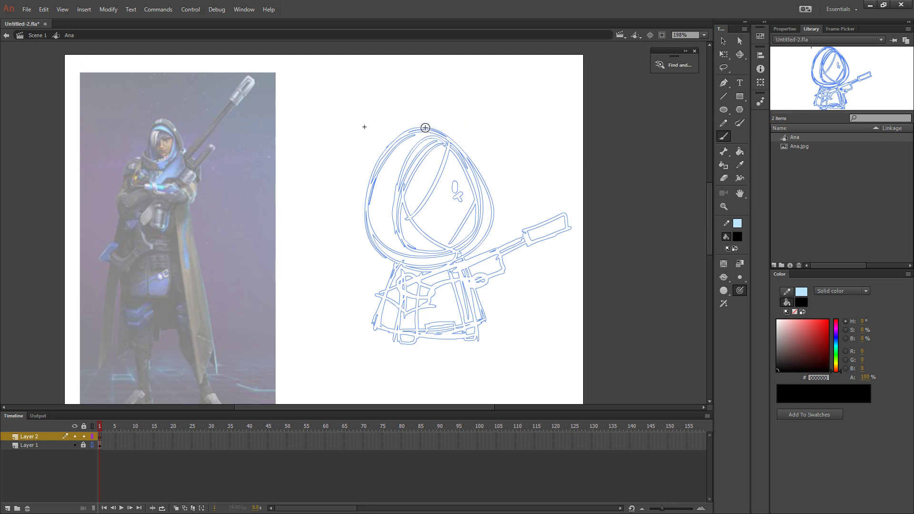
mouse_move(423, 128)
mouse_down()
mouse_move(393, 140)
mouse_move(366, 193)
mouse_move(375, 248)
mouse_move(417, 270)
mouse_move(457, 264)
mouse_move(486, 242)
mouse_move(497, 205)
mouse_move(458, 138)
mouse_move(409, 125)
mouse_up()
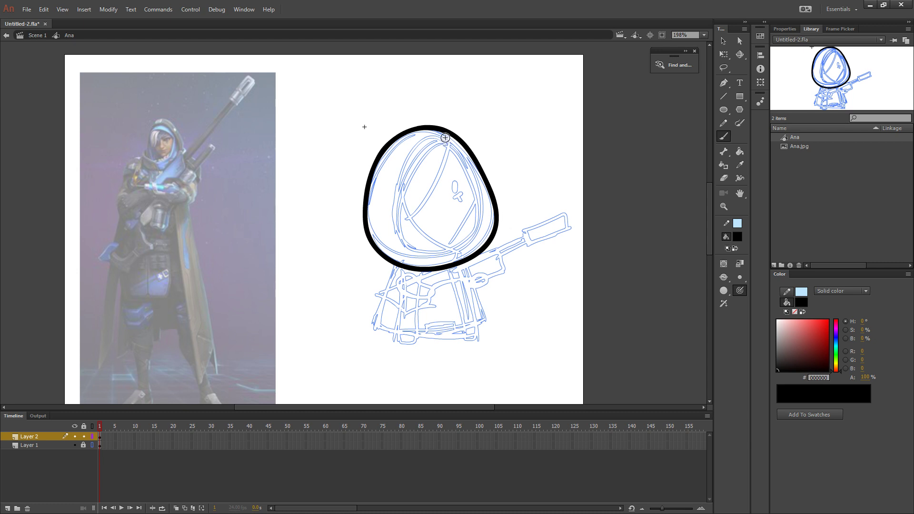
Trace the inner hood opening around the face as one closed thick line
mouse_move(444, 137)
mouse_down()
mouse_move(414, 149)
mouse_move(401, 182)
mouse_move(412, 253)
mouse_move(434, 136)
mouse_move(414, 148)
mouse_move(395, 191)
mouse_move(403, 253)
mouse_up()
key(ctrl+z)
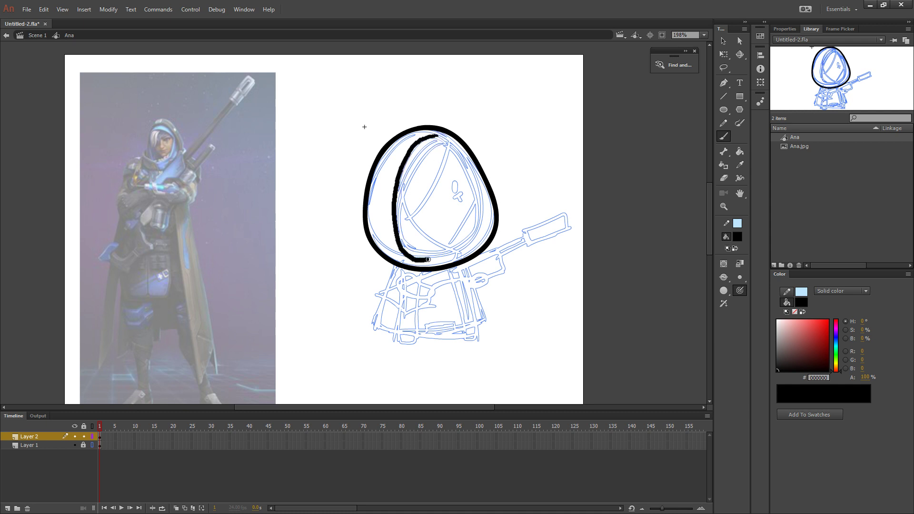
mouse_move(480, 245)
mouse_down()
mouse_move(485, 208)
mouse_move(470, 170)
mouse_up()
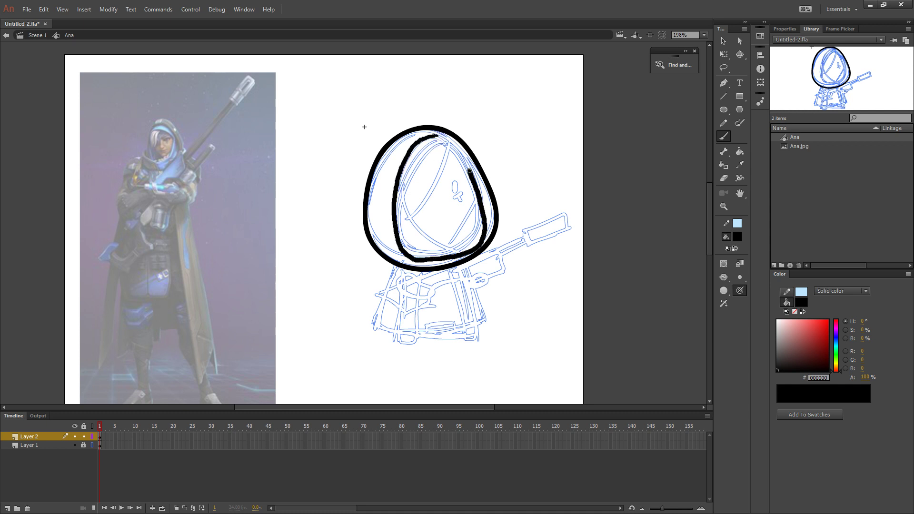
drag(447, 139, 422, 137)
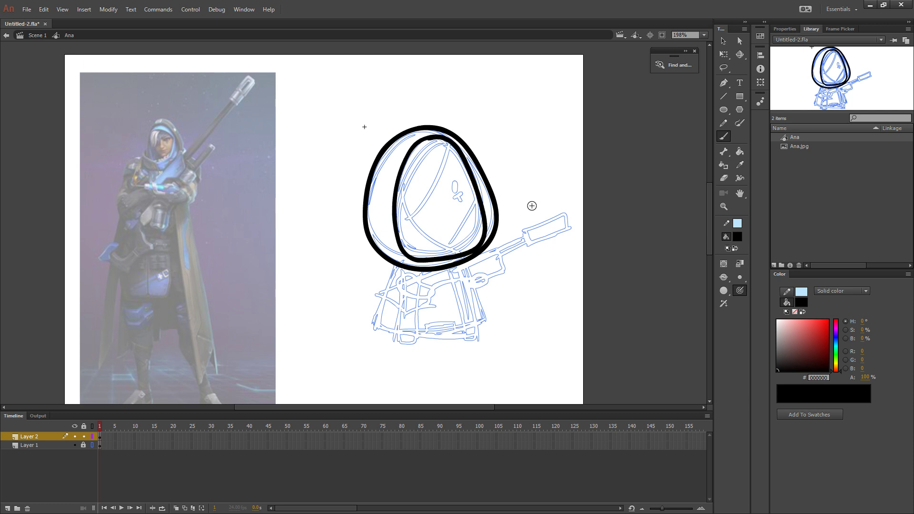
Ink the curved scarf edges crossing the lower part of the face opening
drag(524, 262, 527, 258)
drag(519, 329, 507, 343)
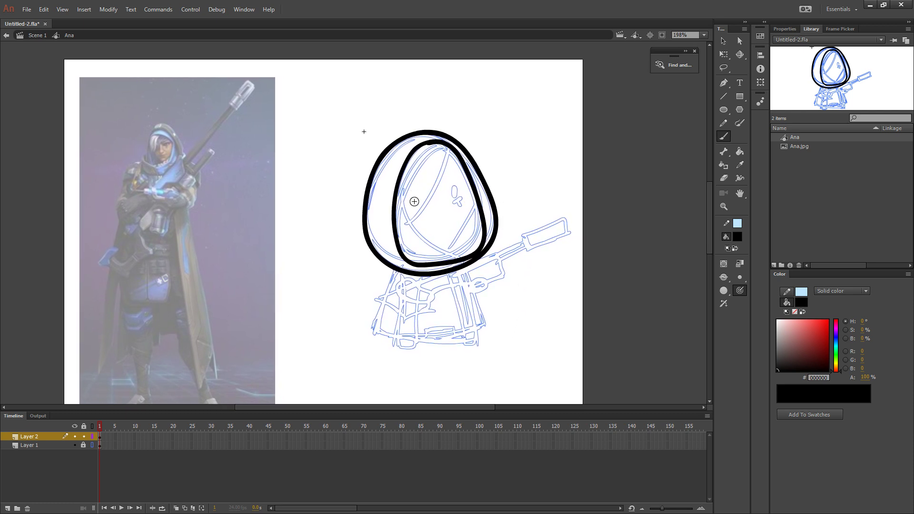
drag(400, 222, 448, 145)
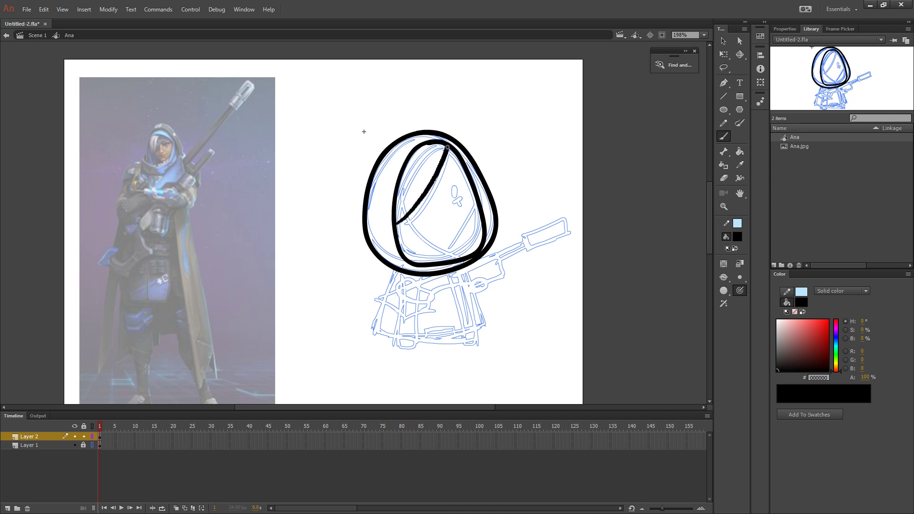
key(ctrl+z)
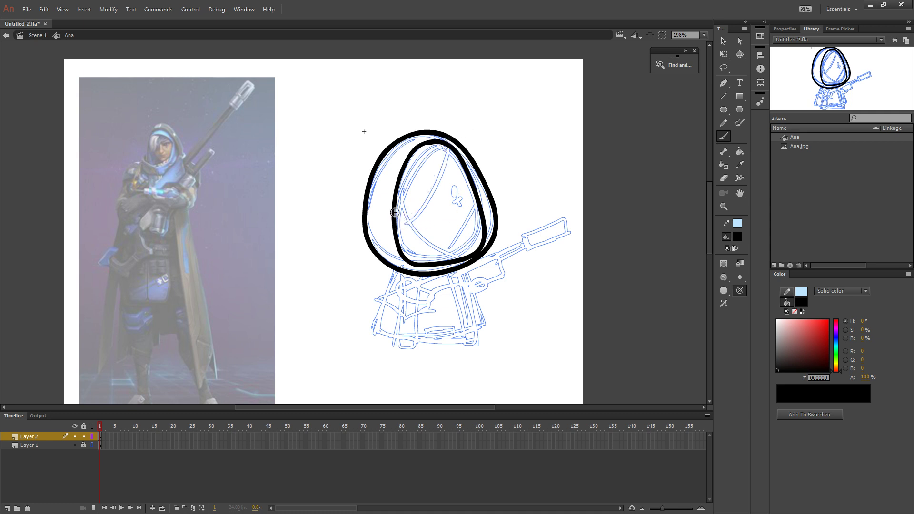
mouse_move(394, 216)
mouse_down()
mouse_move(424, 249)
mouse_move(453, 259)
mouse_move(479, 224)
mouse_up()
key(ctrl+z)
drag(450, 258, 481, 213)
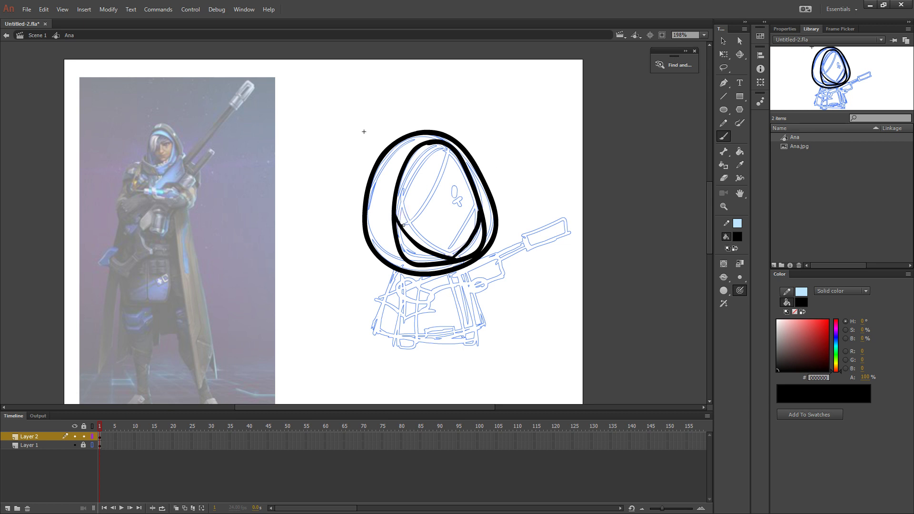
Ink the hair fringe with a jagged notch, and draw the oval eye and small mouth
drag(402, 223, 448, 145)
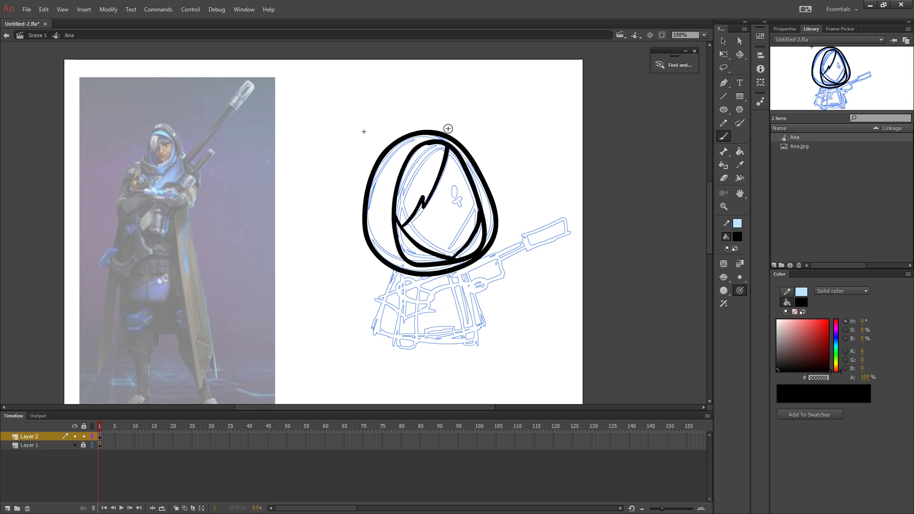
click(454, 188)
drag(460, 207, 462, 207)
Add a layer directly above the sketch layer and ink the left panel of the cloak on it
drag(492, 320, 501, 286)
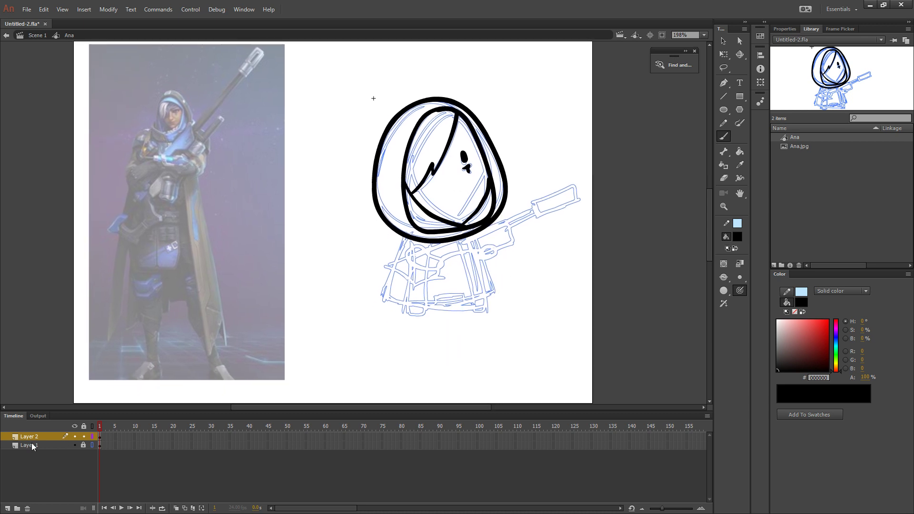
click(32, 446)
click(8, 509)
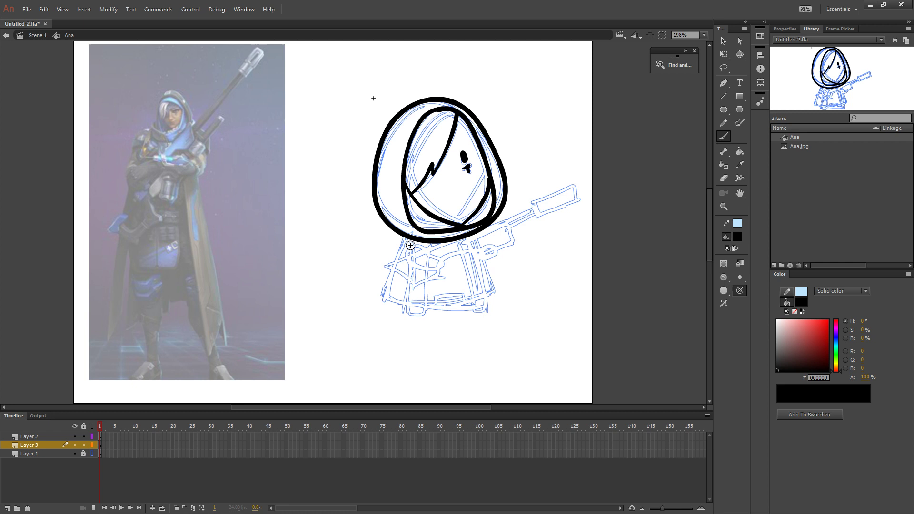
mouse_move(413, 237)
mouse_down()
mouse_move(388, 297)
mouse_move(407, 250)
mouse_move(388, 293)
mouse_move(443, 241)
mouse_move(468, 257)
mouse_move(475, 307)
mouse_up()
key(ctrl+z)
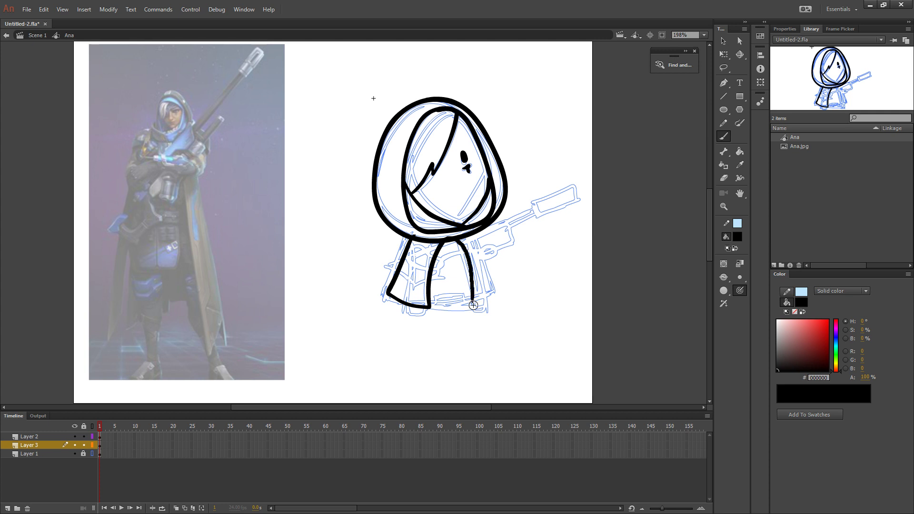
key(ctrl+z)
Ink the cloak's right panel and collar line under the hood, and outline two small feet joined by the robe's hem
mouse_move(443, 242)
mouse_down()
mouse_move(463, 254)
mouse_move(472, 307)
mouse_move(494, 293)
mouse_move(474, 234)
mouse_move(409, 237)
mouse_up()
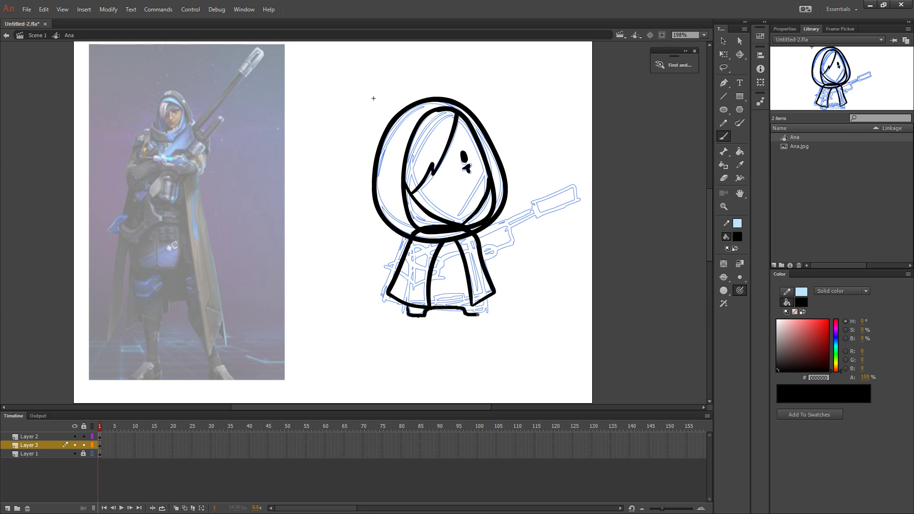
drag(478, 314, 480, 305)
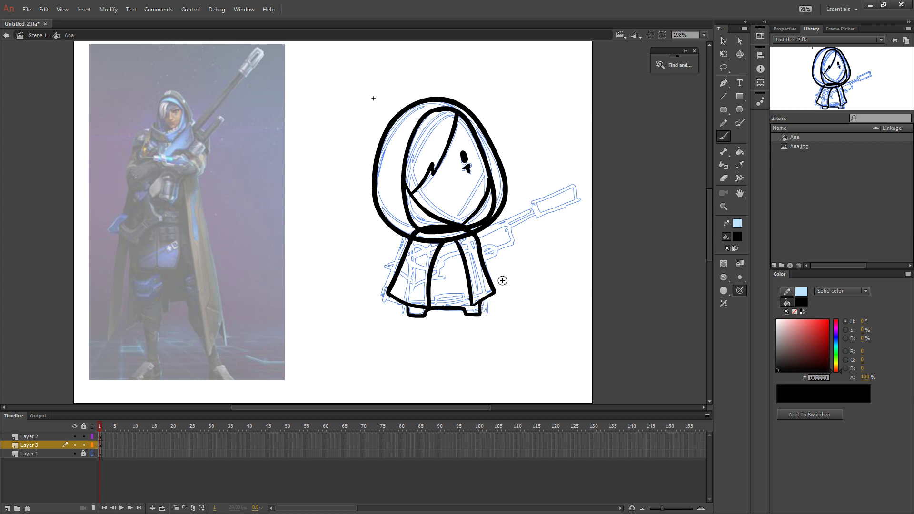
key(ctrl+z)
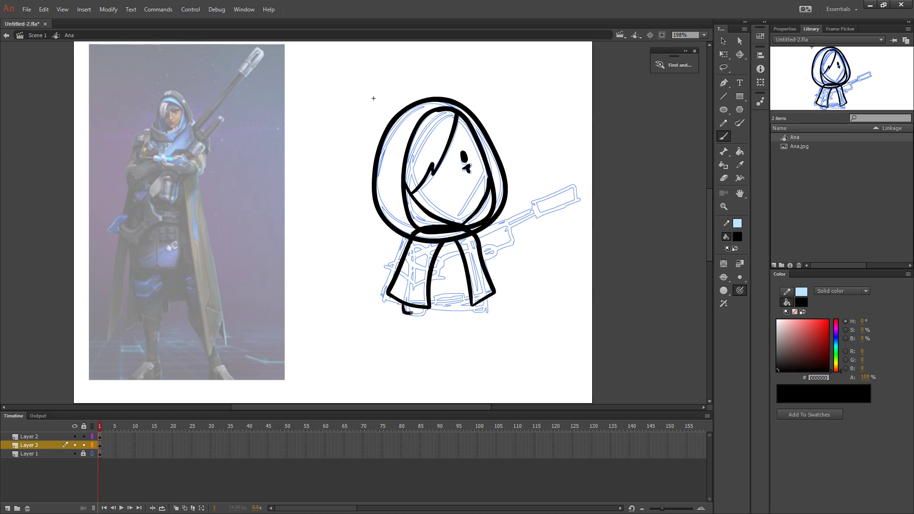
key(ctrl+z)
drag(419, 309, 479, 308)
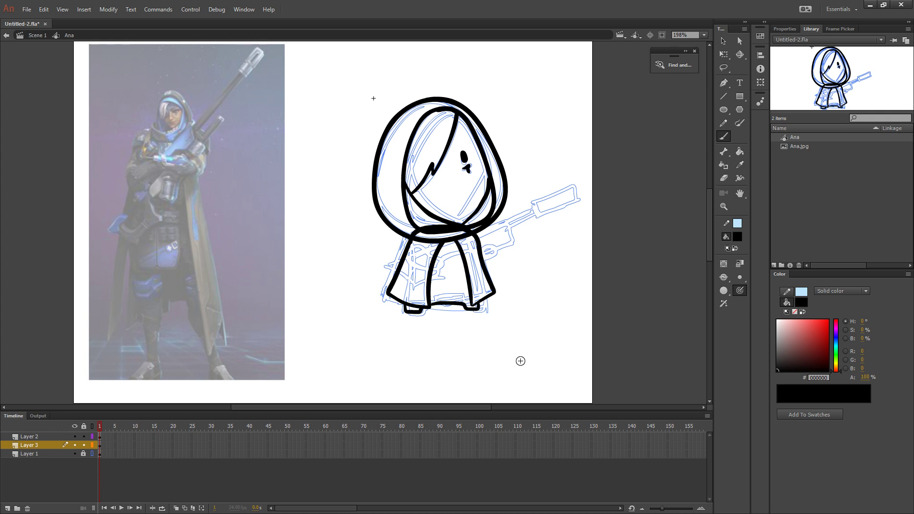
Add a new layer on top of the stack and ink the near arm bent across the chest with its hand
scroll(509, 339, right, 2)
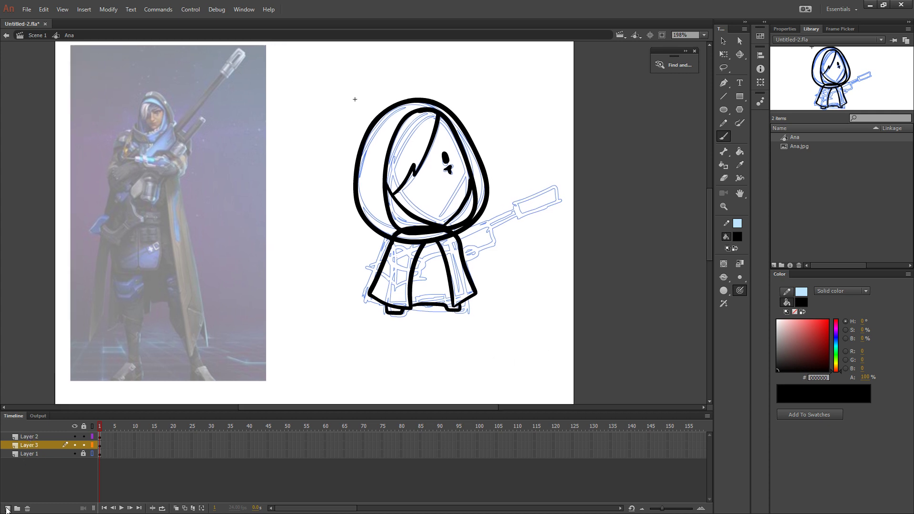
click(7, 508)
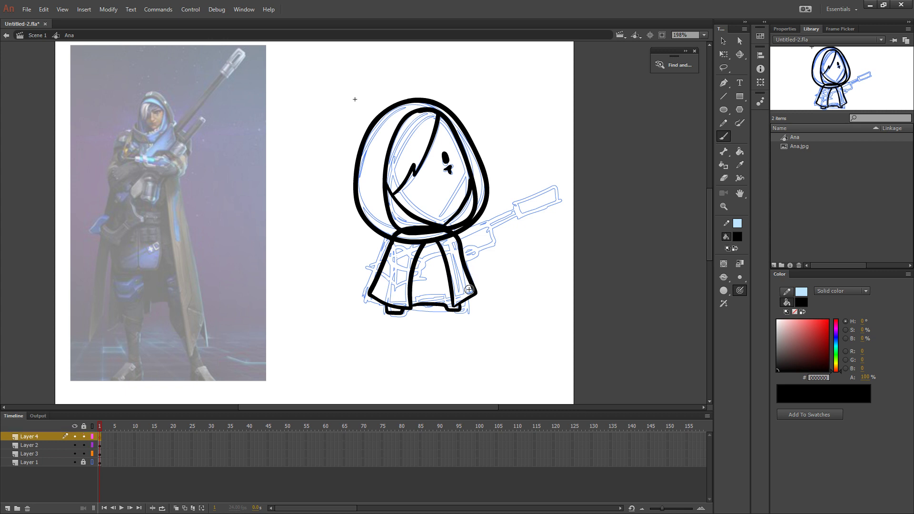
scroll(470, 290, up, 1)
scroll(470, 290, right, 1)
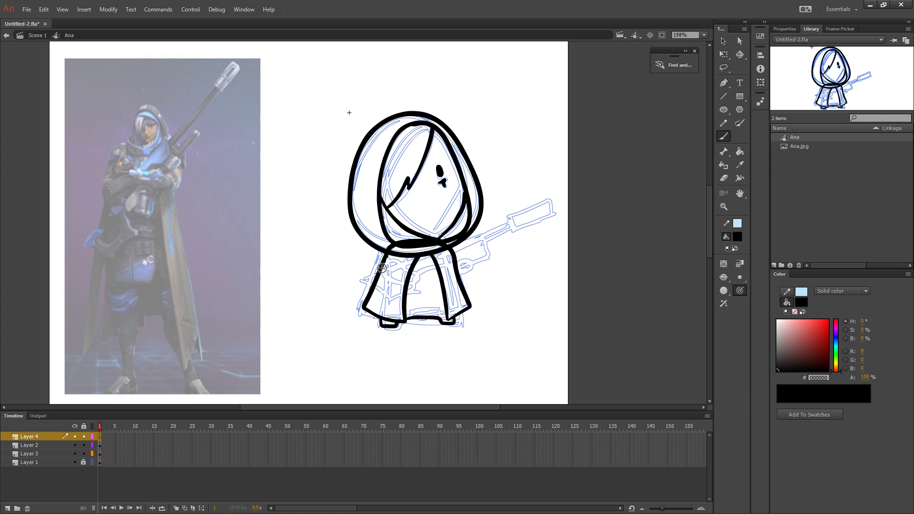
drag(387, 284, 392, 285)
key(ctrl+z)
key(ctrl+z)
mouse_move(381, 271)
mouse_down()
mouse_move(409, 287)
mouse_move(415, 278)
mouse_move(401, 266)
mouse_up()
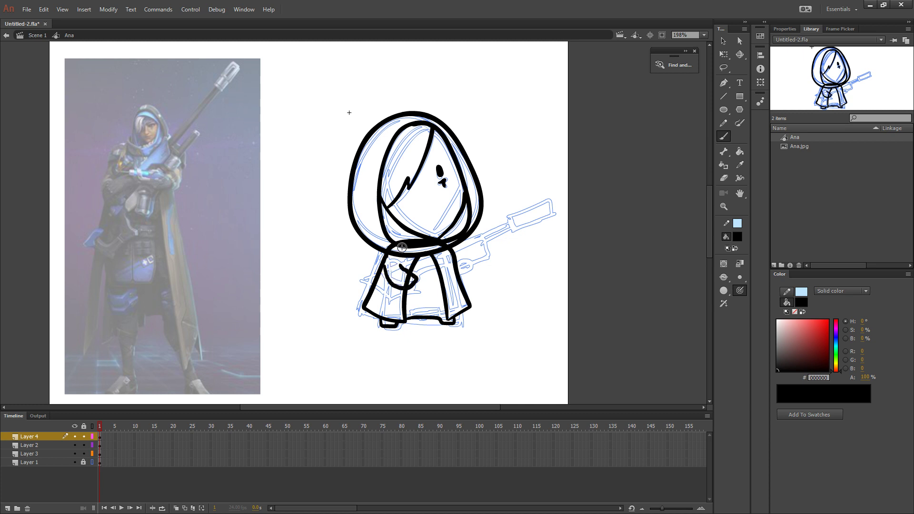
Ink the rifle's body and pointed stock, along with the far arm and the hand supporting the rifle
mouse_move(462, 272)
mouse_down()
mouse_move(480, 237)
mouse_move(486, 256)
mouse_move(475, 263)
mouse_move(438, 265)
mouse_move(386, 300)
mouse_move(355, 288)
mouse_up()
key(ctrl+z)
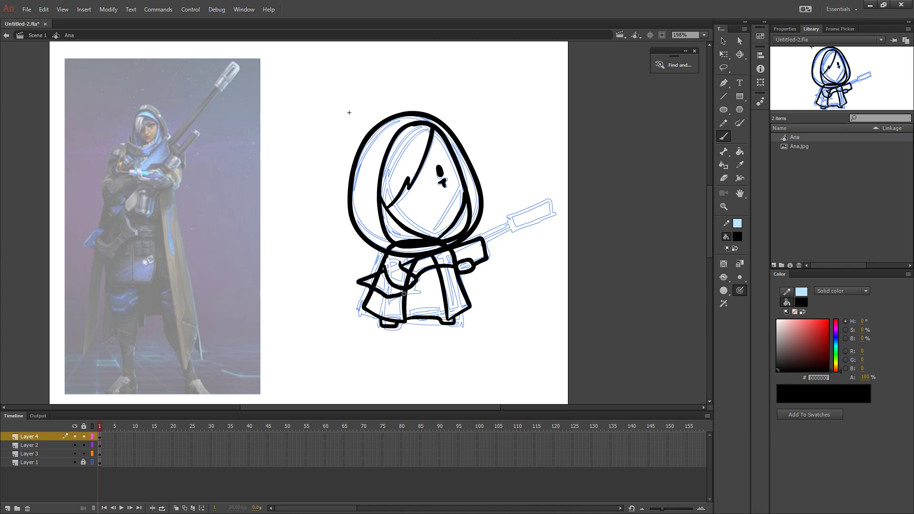
drag(405, 293, 407, 288)
Try inking the rifle's thin barrel and rectangular muzzle over the sketch, and undo those strokes
drag(485, 240, 516, 231)
key(ctrl+z)
drag(518, 233, 551, 207)
key(ctrl+z)
key(ctrl+z)
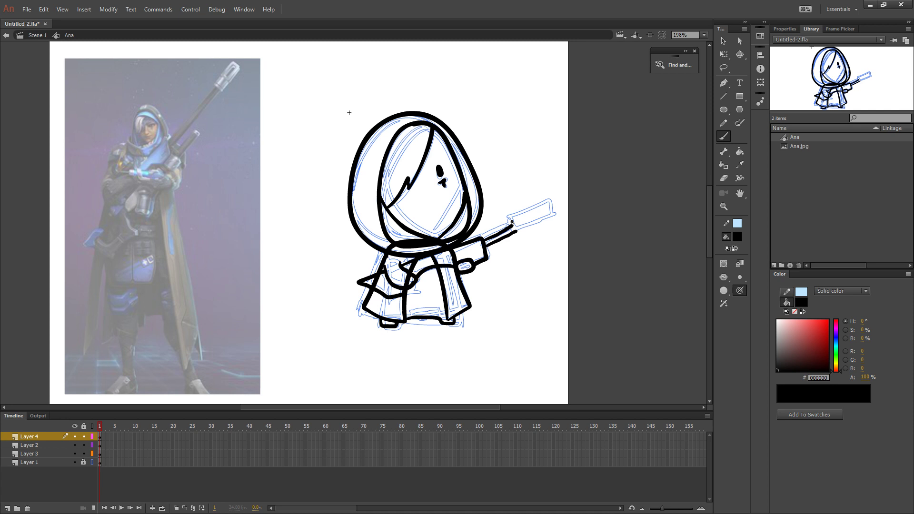
mouse_move(520, 233)
mouse_down()
mouse_move(560, 218)
mouse_move(534, 209)
mouse_move(510, 224)
mouse_move(515, 233)
mouse_move(517, 222)
mouse_up()
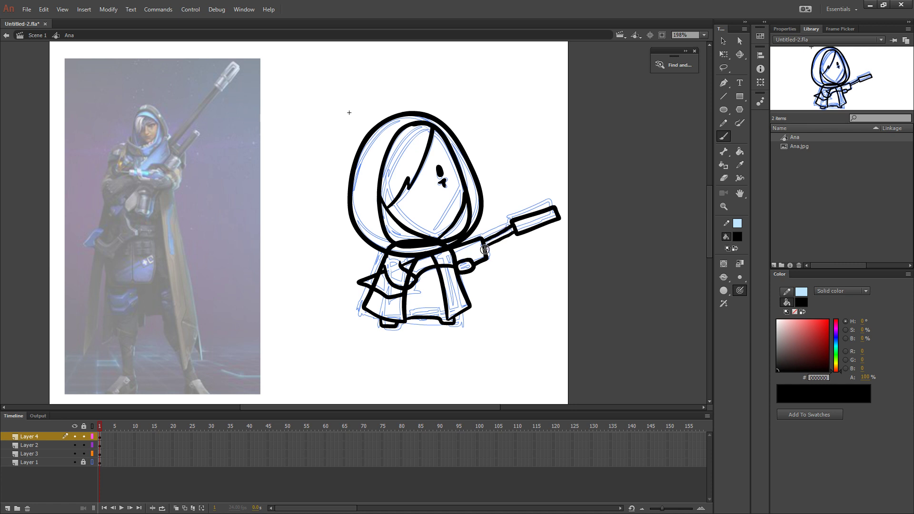
drag(503, 304, 490, 314)
key(ctrl+z)
key(ctrl+z)
key(ctrl+z)
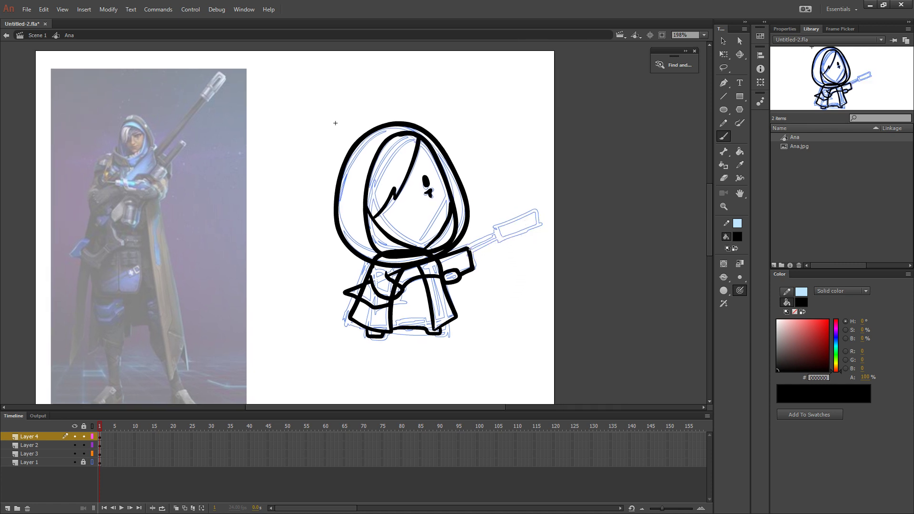
key(ctrl+z)
Ink the rifle's two thin barrel lines and the thick rounded rectangular muzzle at the end
mouse_move(496, 237)
mouse_down()
mouse_move(471, 250)
mouse_move(528, 240)
mouse_move(499, 233)
mouse_up()
drag(499, 288, 485, 291)
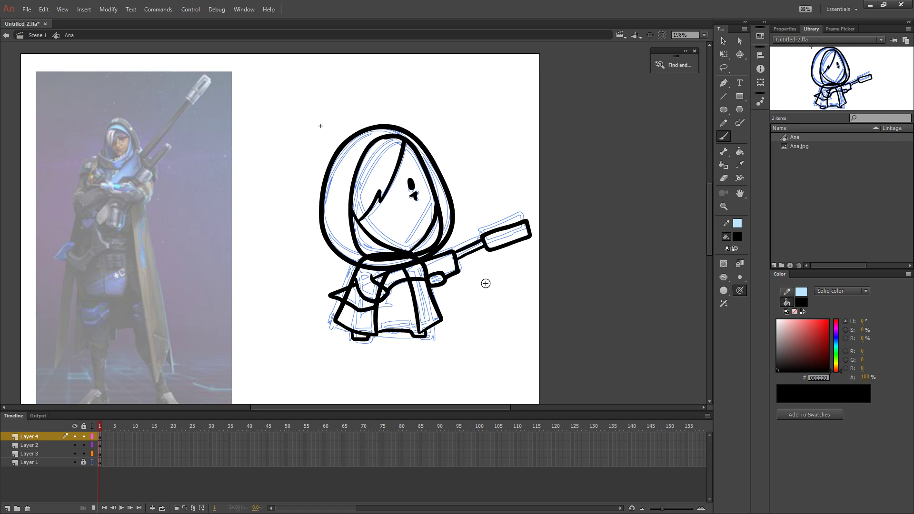
key(ctrl+z)
key(ctrl+z)
drag(455, 254, 486, 240)
key(ctrl+z)
mouse_move(457, 259)
mouse_down()
mouse_move(530, 237)
mouse_move(524, 223)
mouse_move(487, 240)
mouse_up()
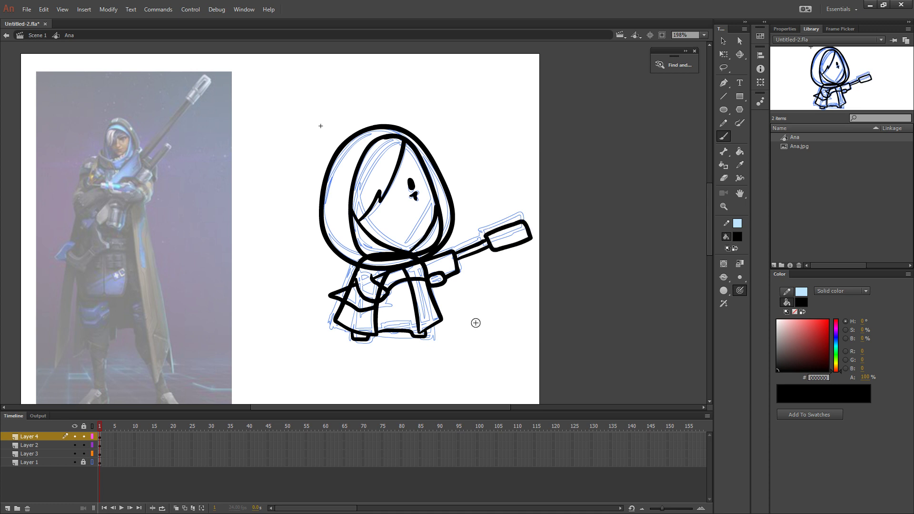
Delete the blue sketch layer beneath the inked layers
drag(472, 322, 479, 340)
drag(455, 296, 499, 271)
drag(500, 327, 499, 331)
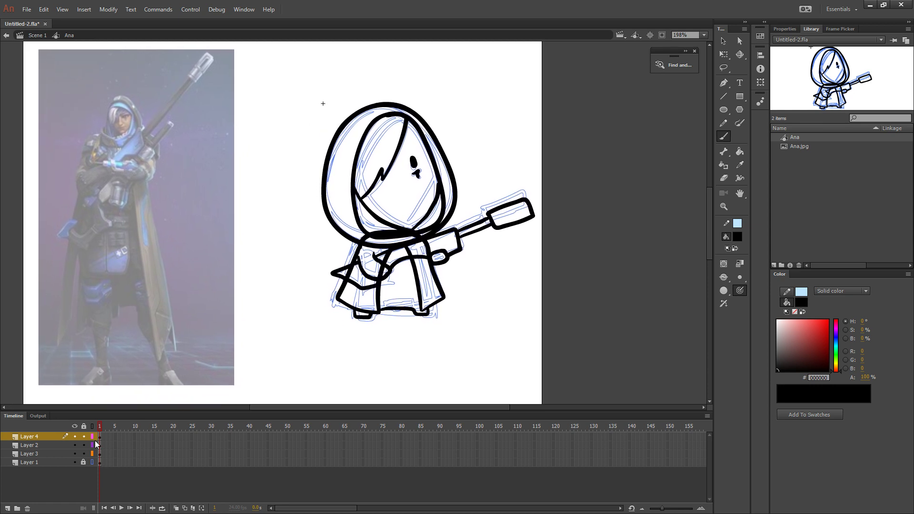
click(29, 463)
click(28, 509)
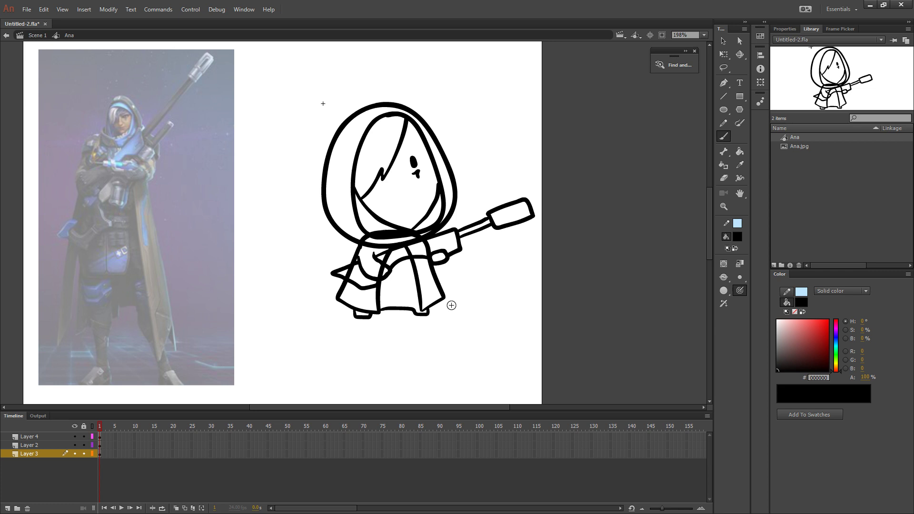
drag(457, 329, 477, 344)
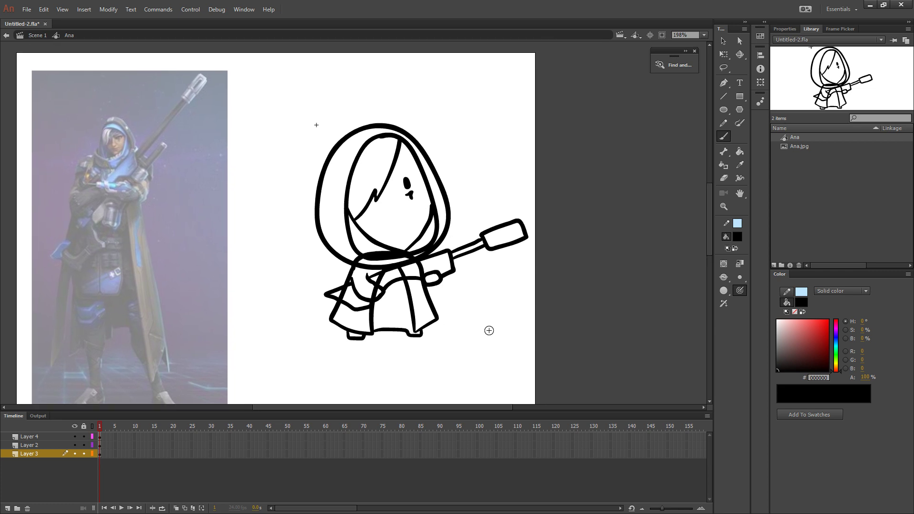
Fill both scarf areas at the bottom of the hood opening with bright blue #3A89FF using the Paint Bucket
click(737, 237)
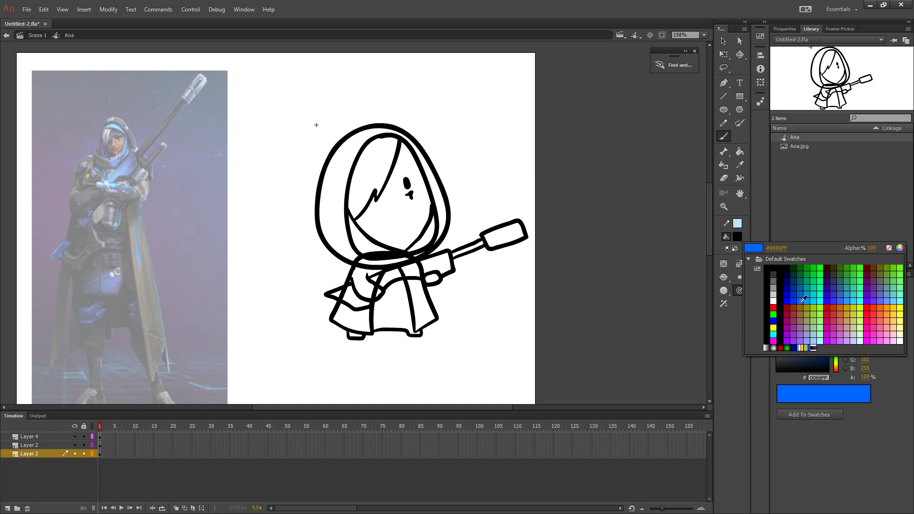
click(802, 301)
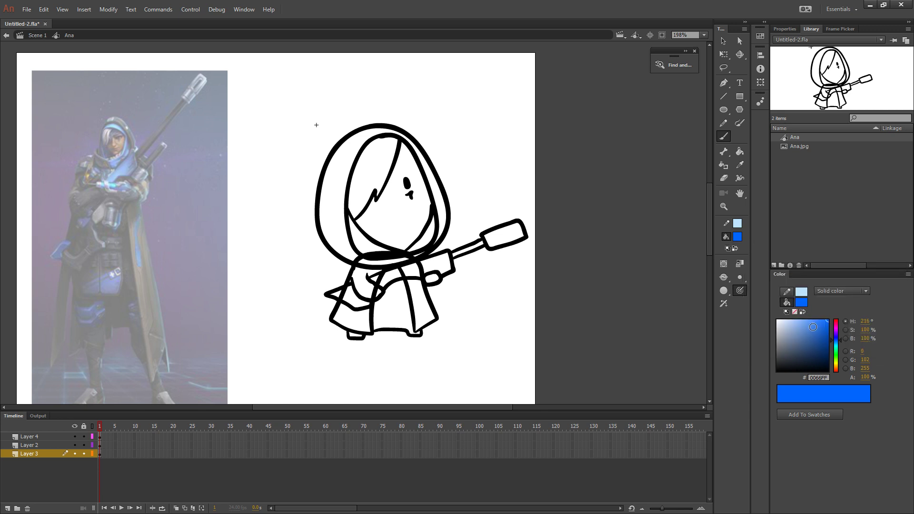
click(818, 319)
click(740, 152)
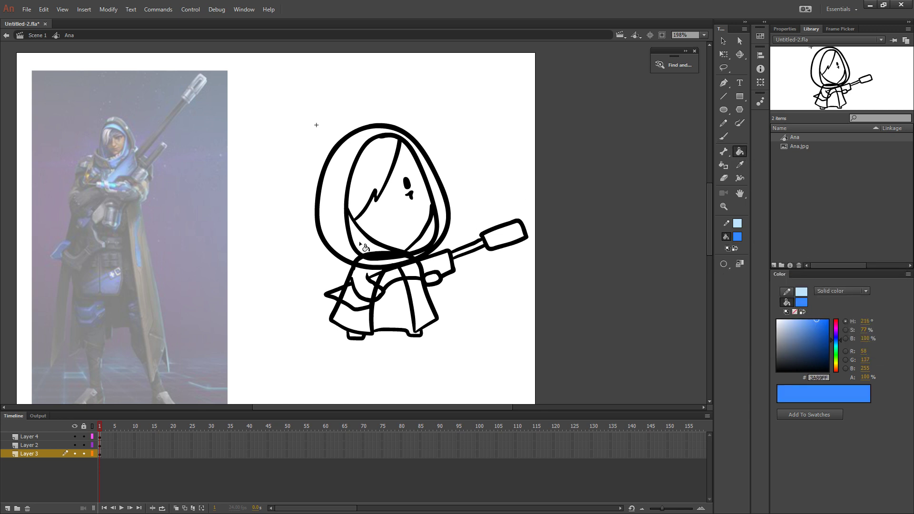
click(366, 248)
click(431, 242)
drag(465, 306, 478, 299)
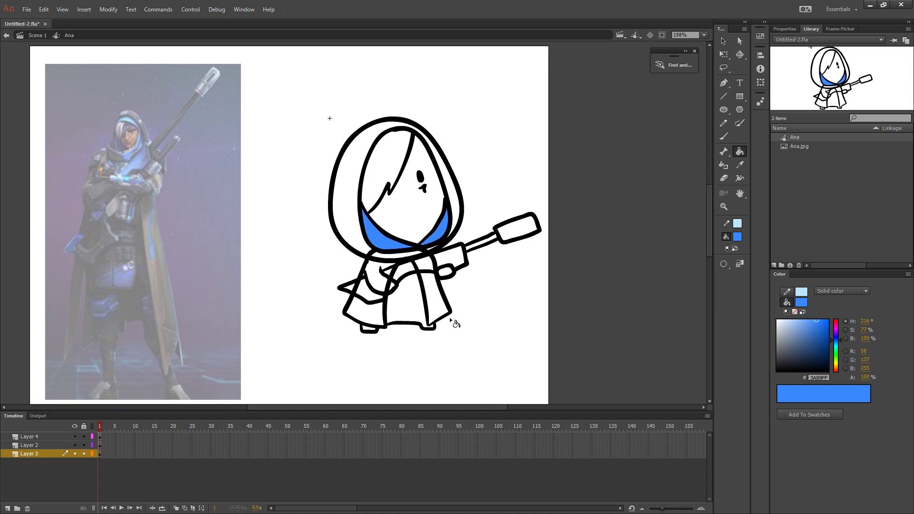
Fill the robe's front panel and the feet with the same bright blue
click(417, 307)
click(374, 329)
scroll(417, 356, up, 2)
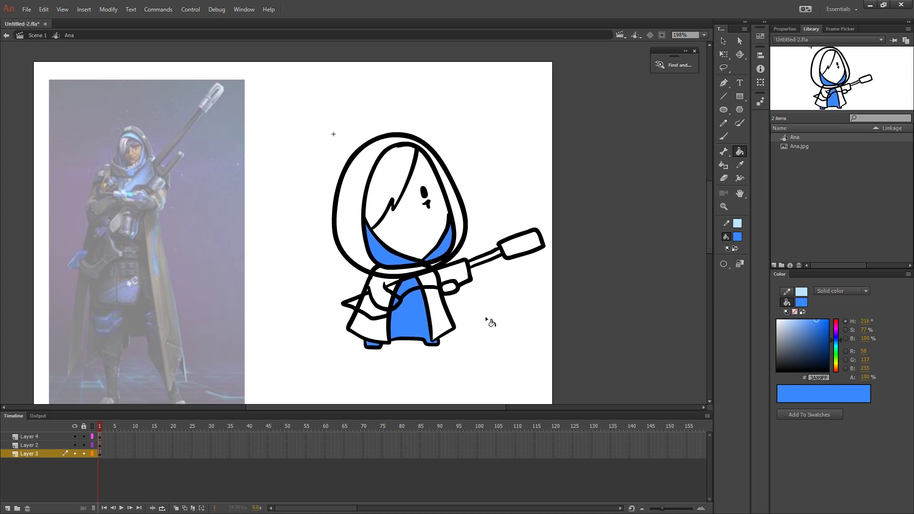
Fill both cloak panels with dark grey #333333
click(737, 237)
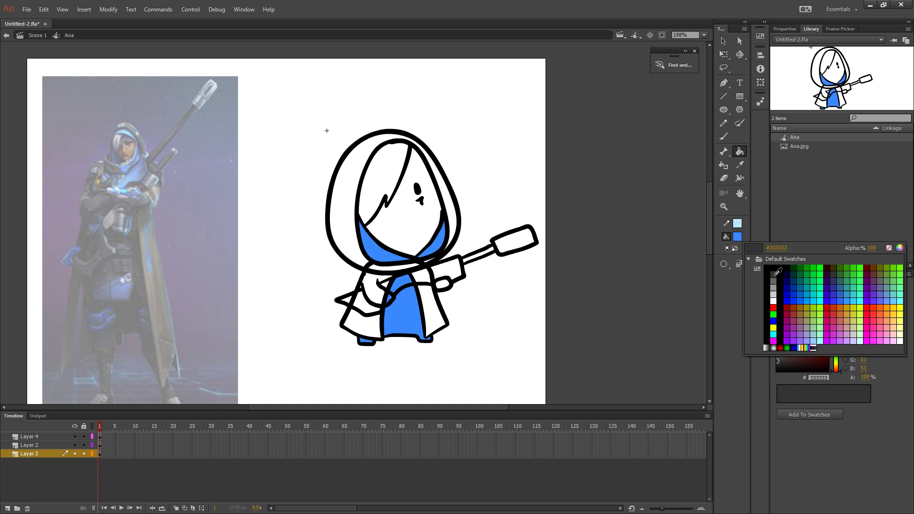
click(778, 272)
click(436, 318)
click(372, 321)
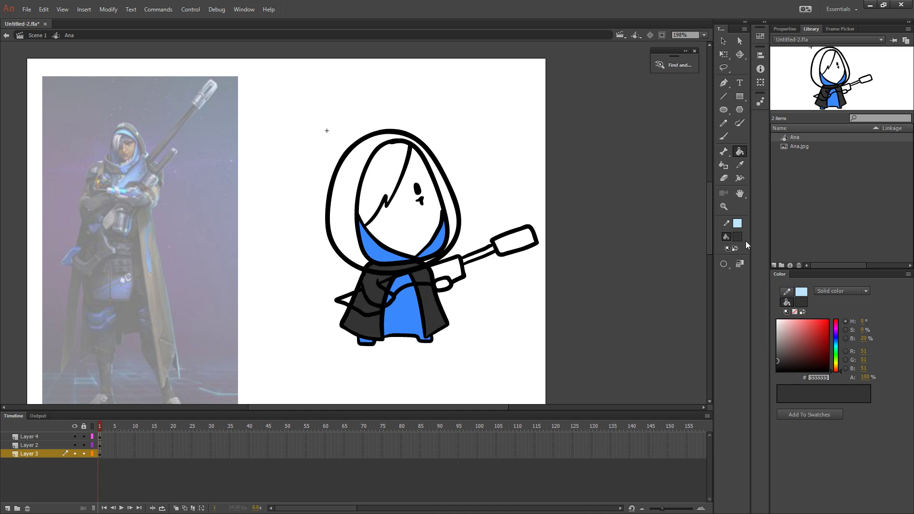
Fill the cloak panels, the hood and the hand under the rifle with medium grey #666666
click(738, 237)
click(778, 279)
click(370, 320)
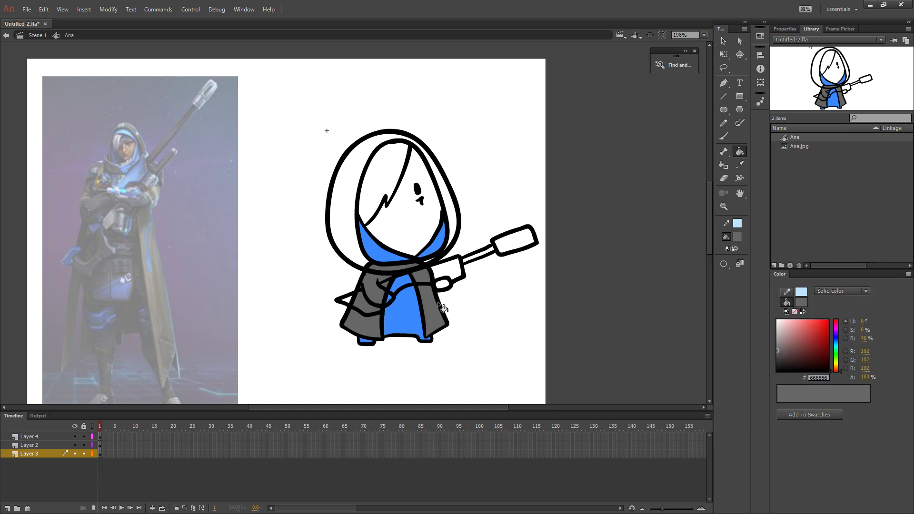
click(352, 249)
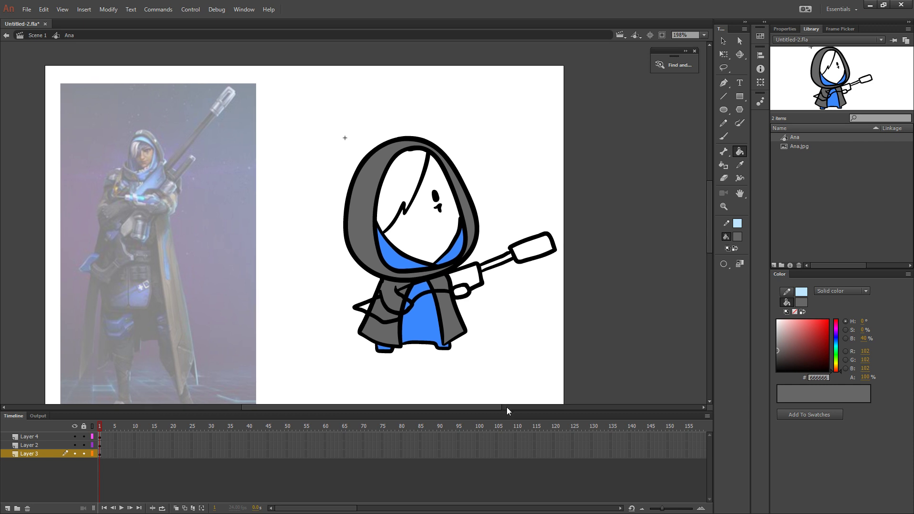
mouse_move(526, 358)
mouse_down()
mouse_move(519, 369)
mouse_move(503, 332)
mouse_up()
click(452, 304)
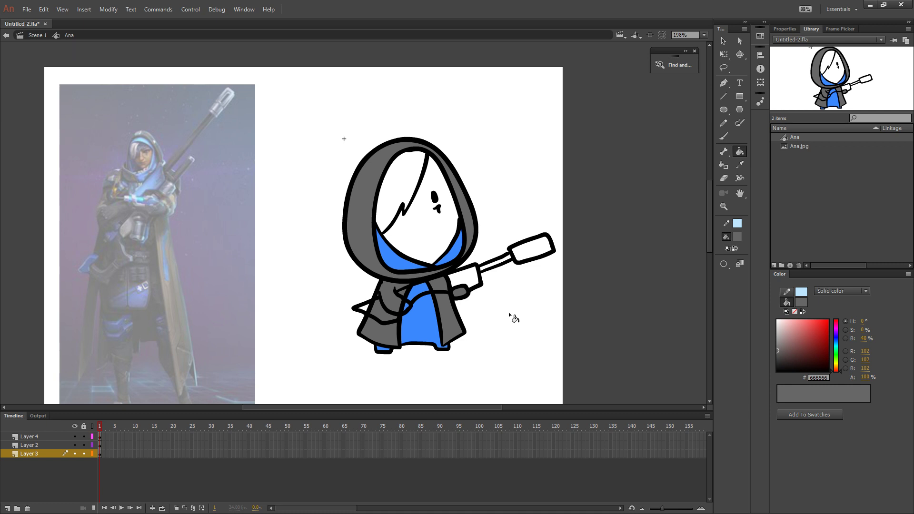
Set the brush to Paint Behind on the arm and rifle layer, and paint the near arm and hand grey behind their outlines
key(b)
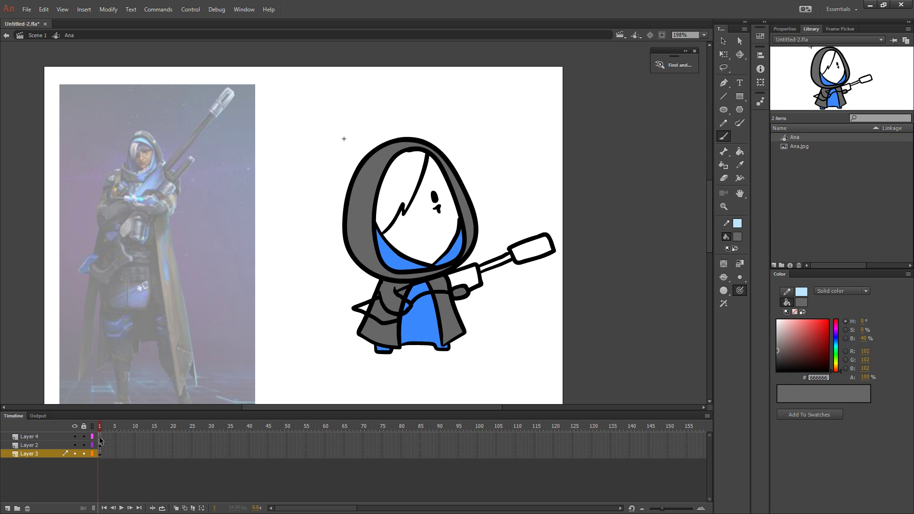
click(100, 437)
click(726, 280)
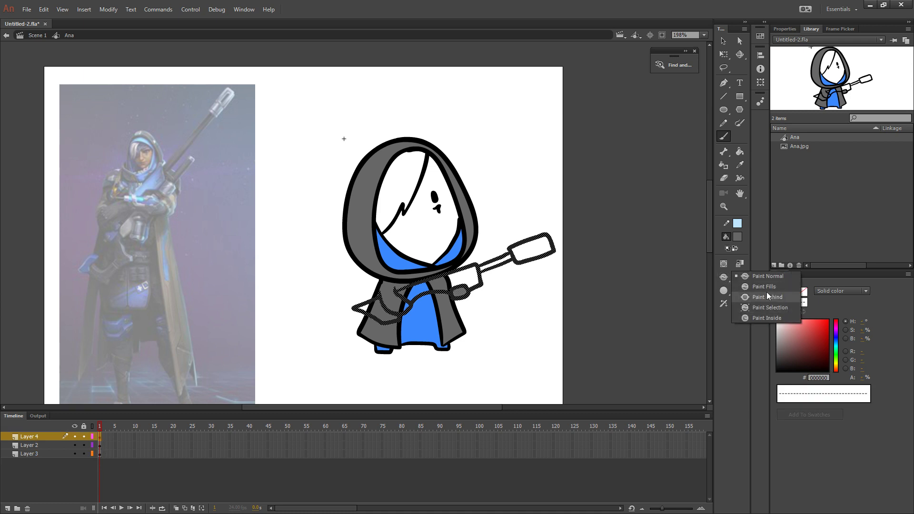
click(766, 293)
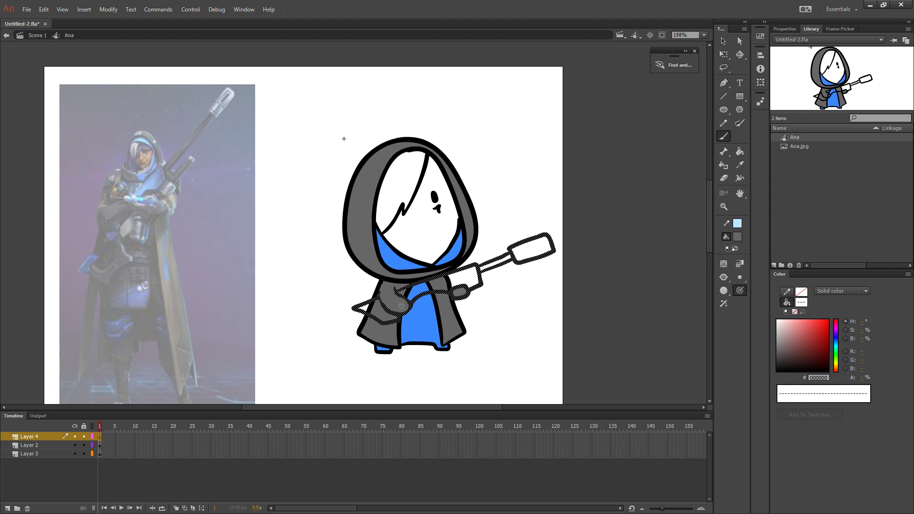
click(395, 291)
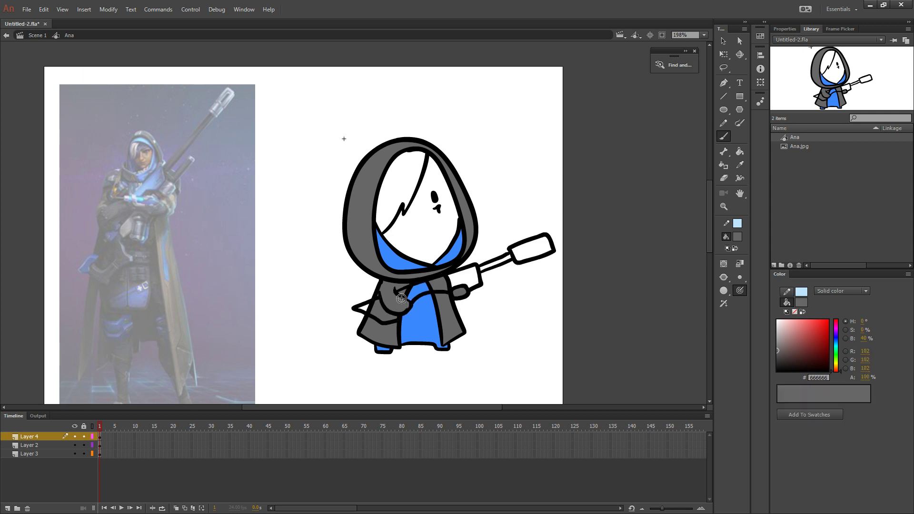
mouse_move(402, 299)
mouse_down()
mouse_move(405, 309)
mouse_move(449, 315)
mouse_up()
drag(395, 409, 397, 408)
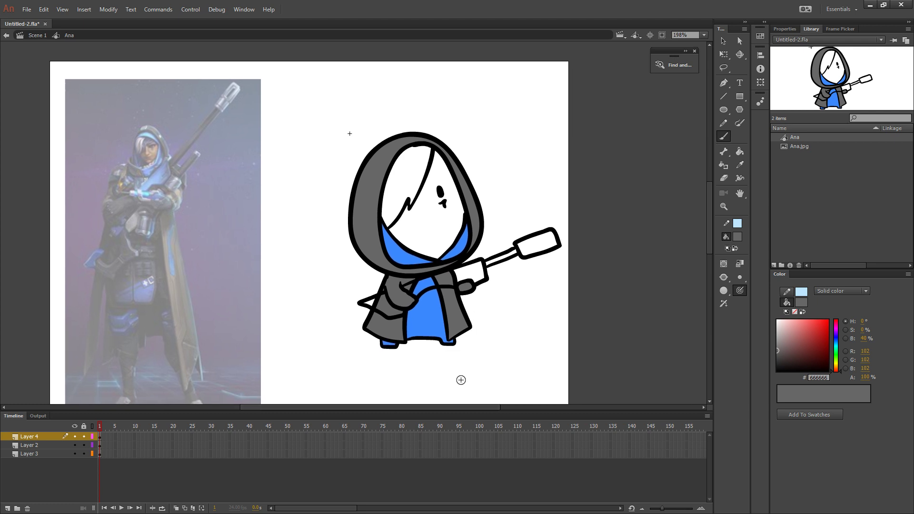
Fill the rifle's body with dark grey #333333 using the Paint Bucket
drag(458, 363, 454, 363)
drag(468, 315, 467, 319)
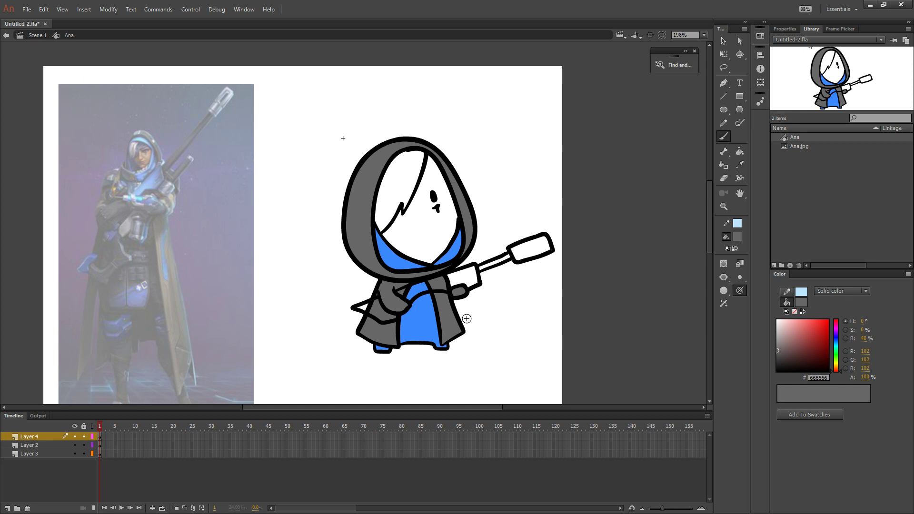
scroll(467, 319, left, 2)
scroll(510, 333, down, 3)
click(738, 235)
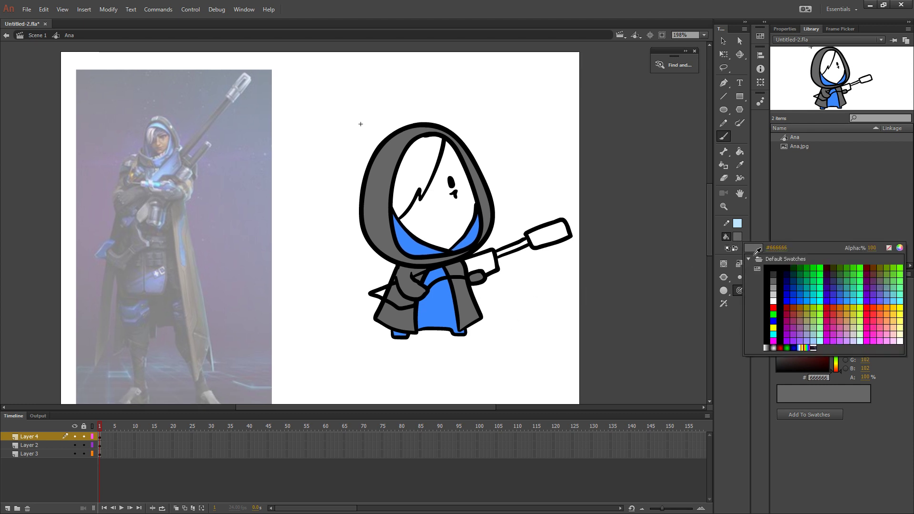
click(744, 264)
key(k)
click(474, 264)
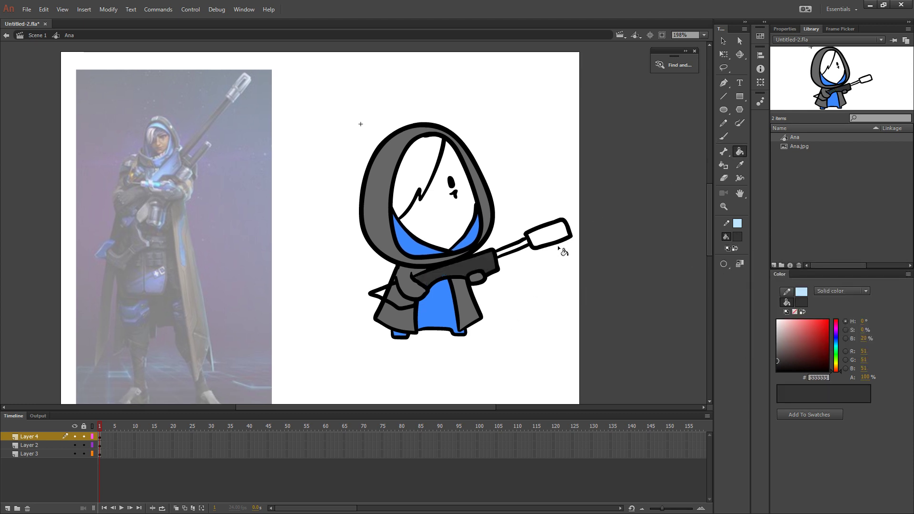
Fill the rifle's stock with dark grey #333333, its barrel with medium grey #666666 and its muzzle with black #000000
click(393, 285)
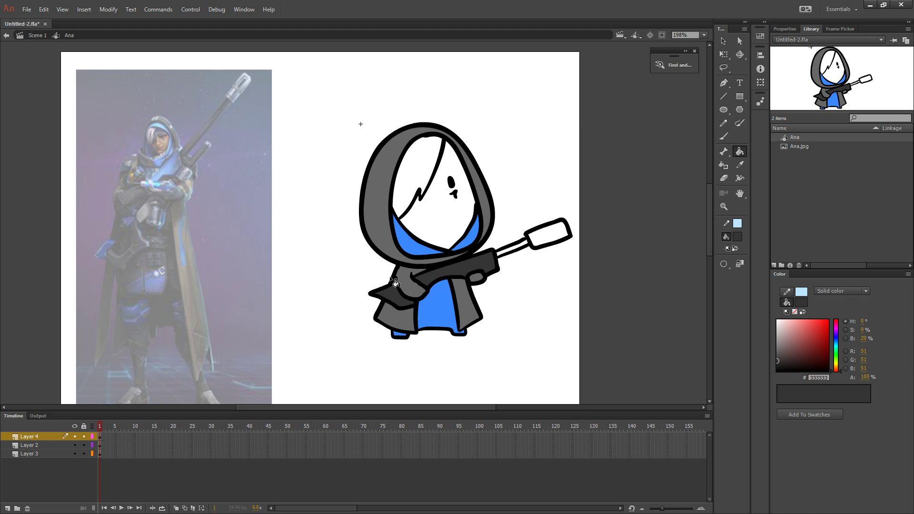
click(552, 242)
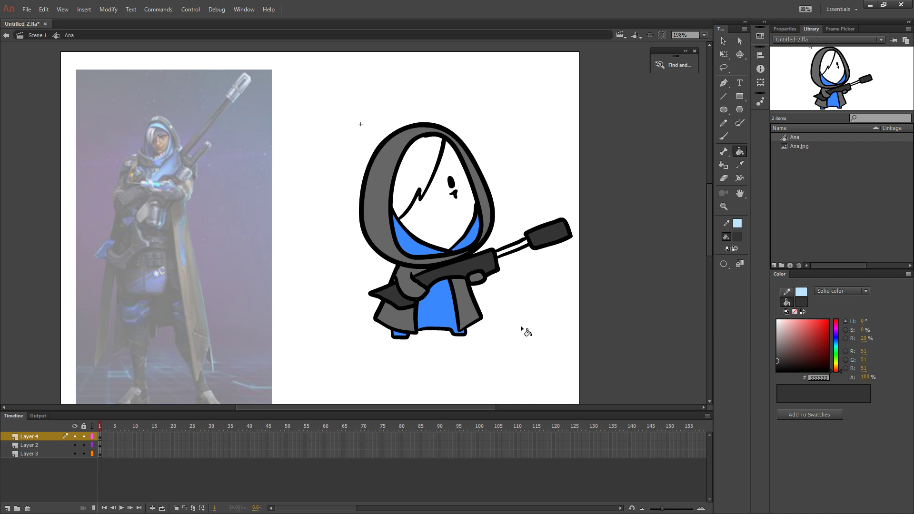
key(o)
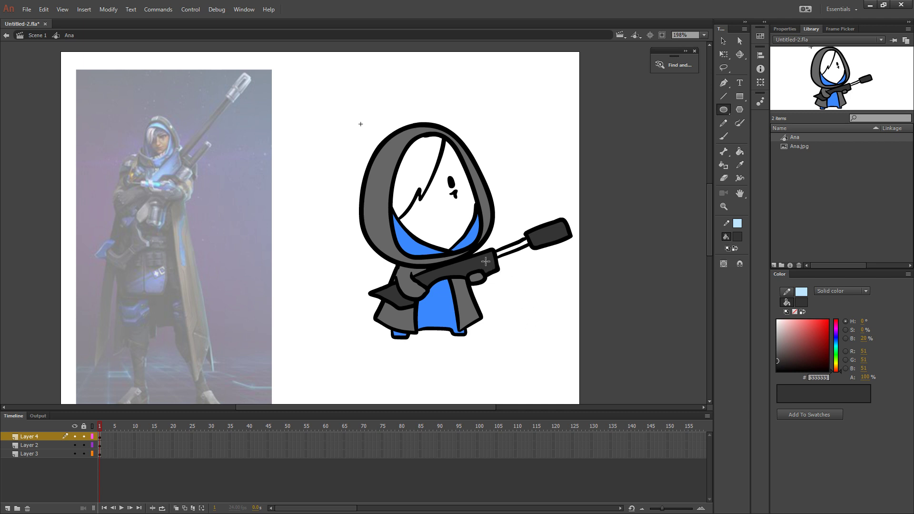
key(i)
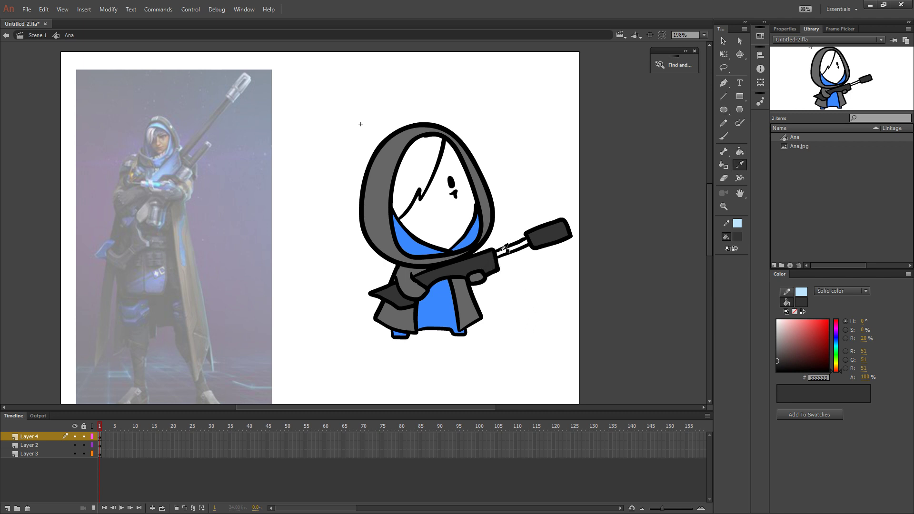
click(489, 212)
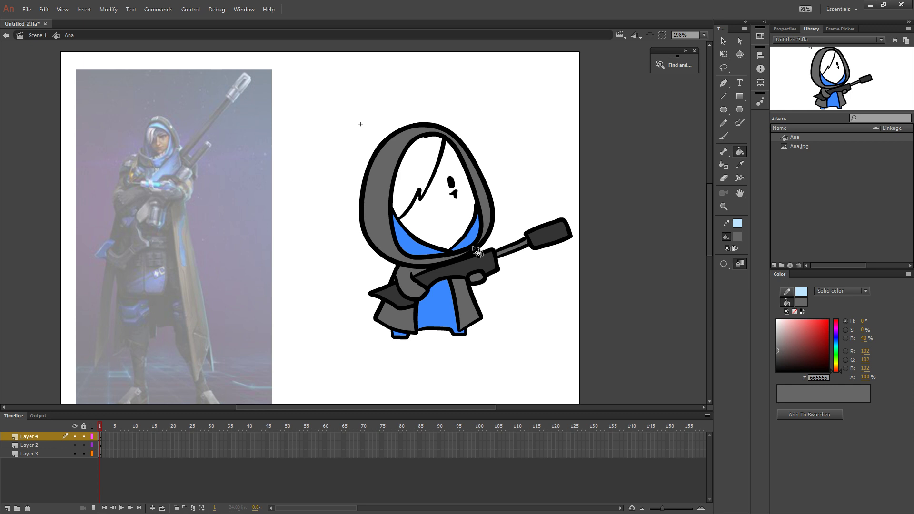
click(473, 243)
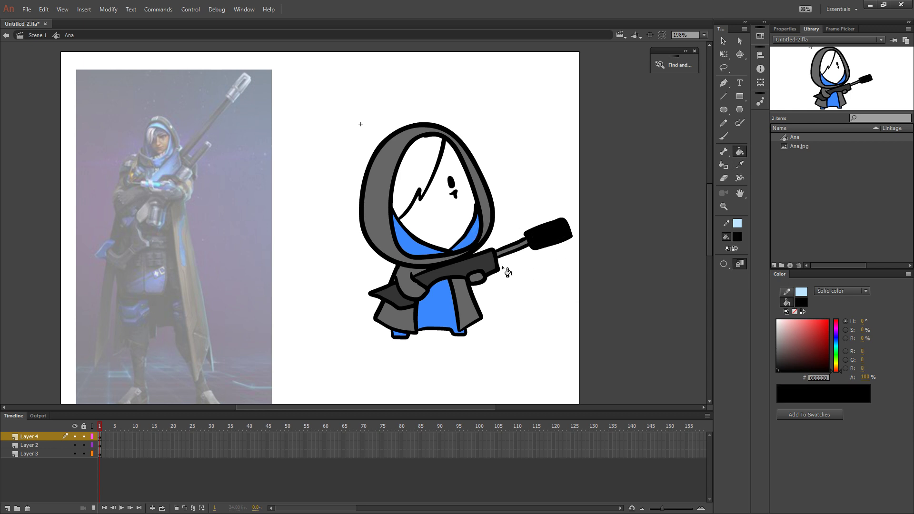
Fill the rifle's muzzle, body and stock with the blue #3A89FF sampled from the robe
key(i)
click(441, 305)
click(546, 239)
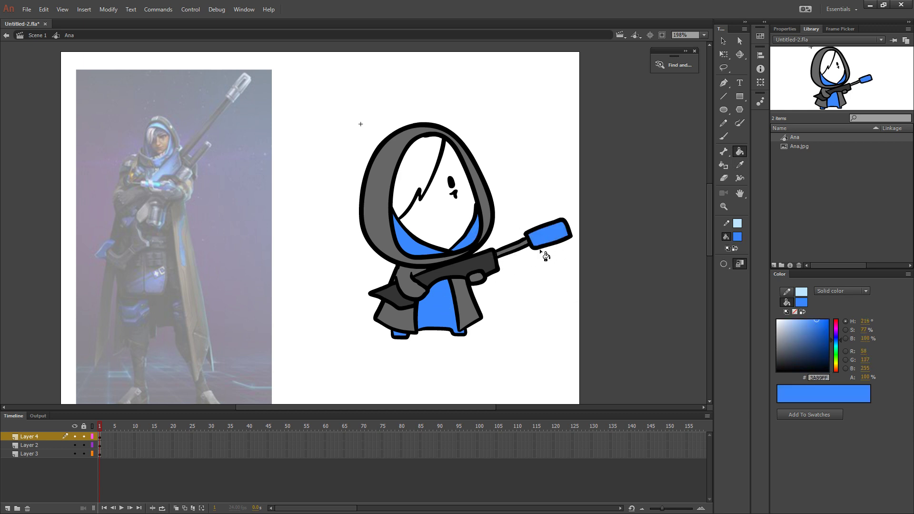
drag(522, 278, 503, 311)
click(473, 274)
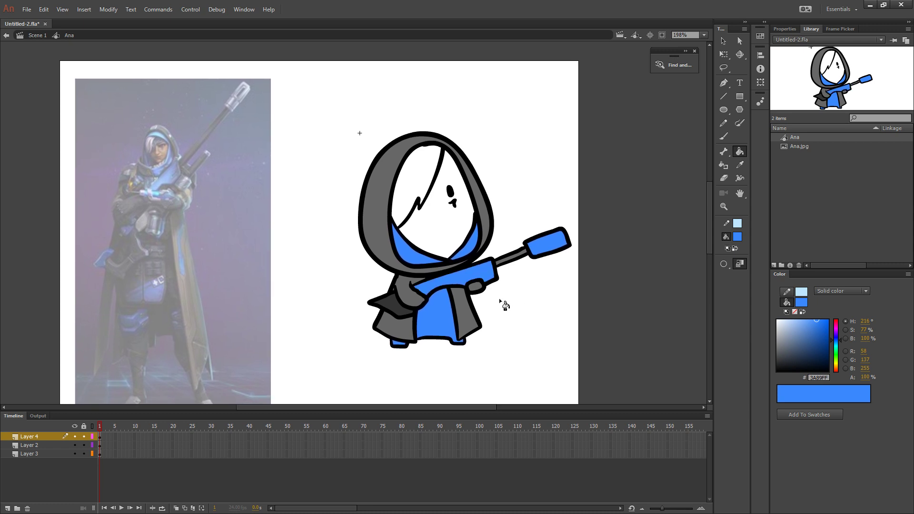
click(399, 304)
Fill the robe between the cloak panels and both feet with dark grey #333333
click(738, 237)
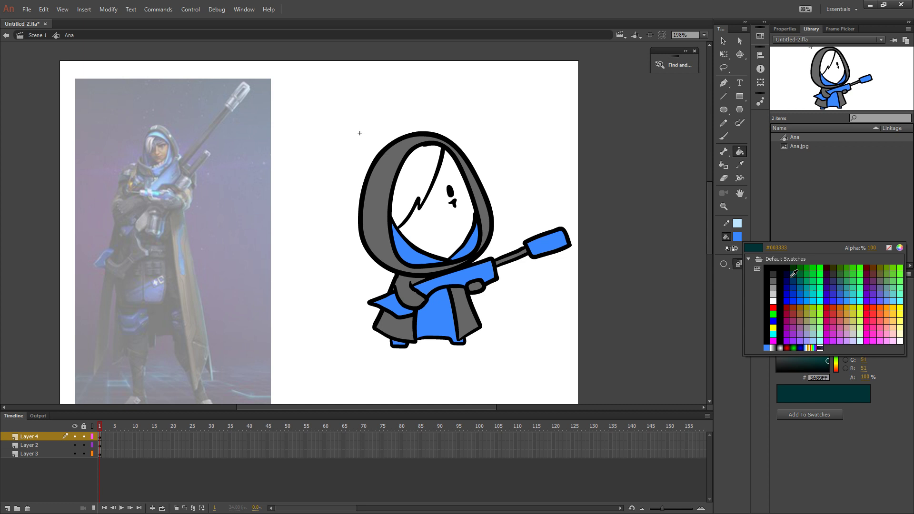
click(768, 286)
click(439, 317)
click(405, 351)
click(459, 357)
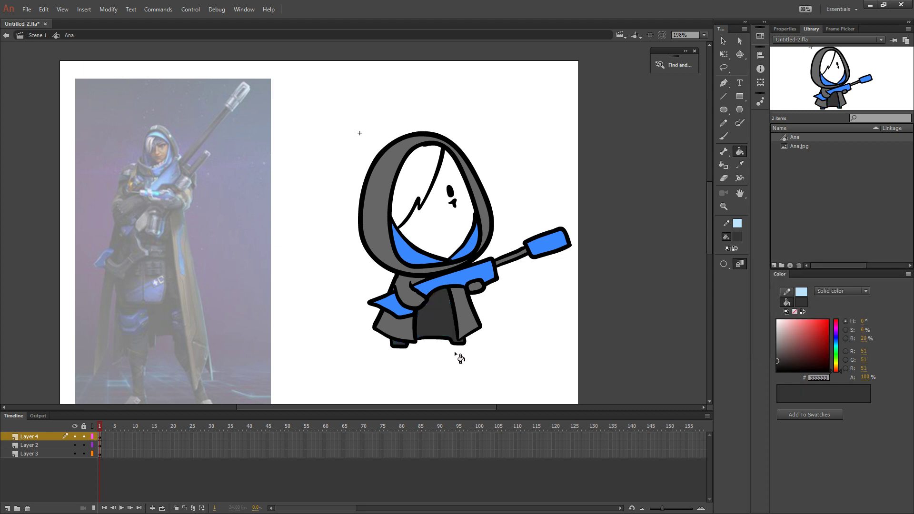
Fill the rifle's barrel with dark grey #333333
scroll(500, 327, up, 2)
drag(530, 295, 545, 301)
click(520, 290)
Fill the face with the skin tone #FFCC99, leaving the hair white
click(740, 164)
click(496, 196)
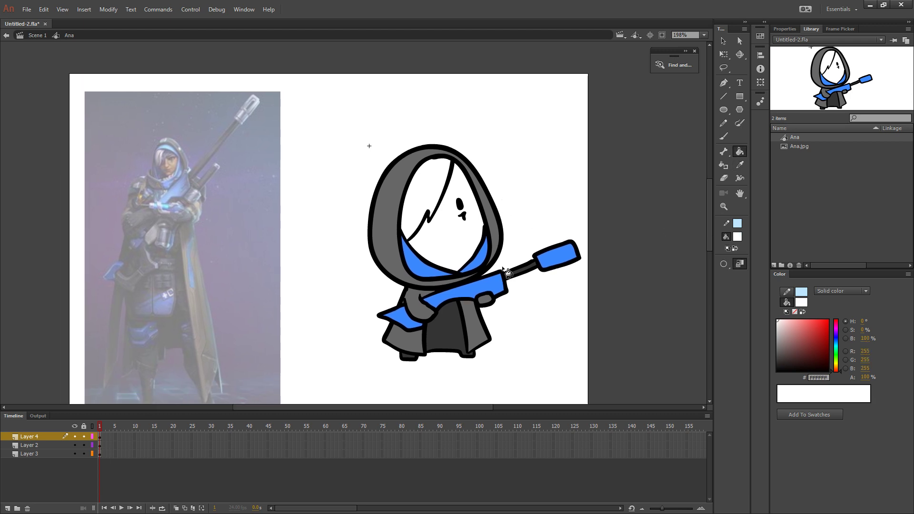
drag(547, 295, 535, 302)
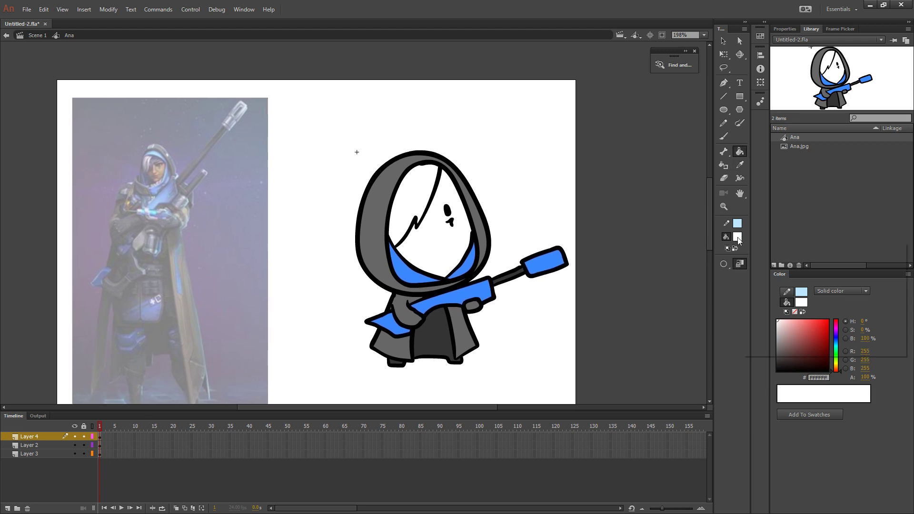
click(738, 237)
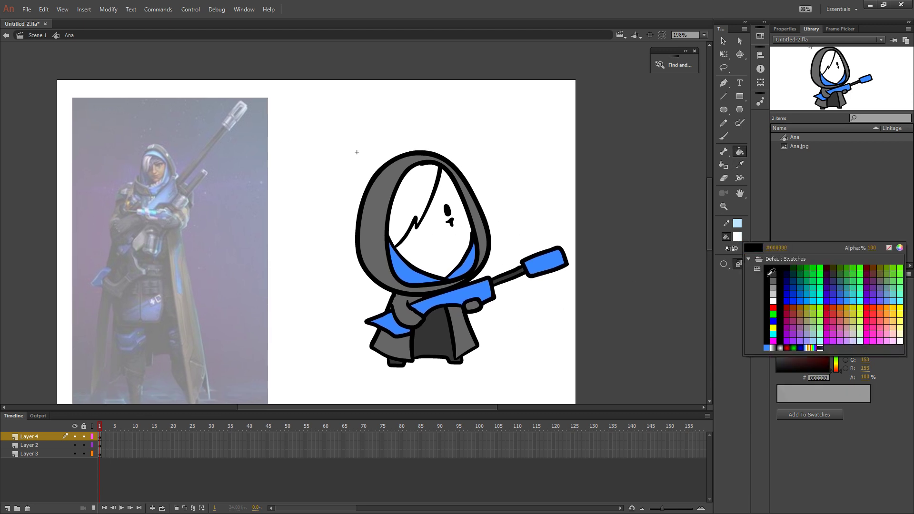
click(895, 330)
click(441, 233)
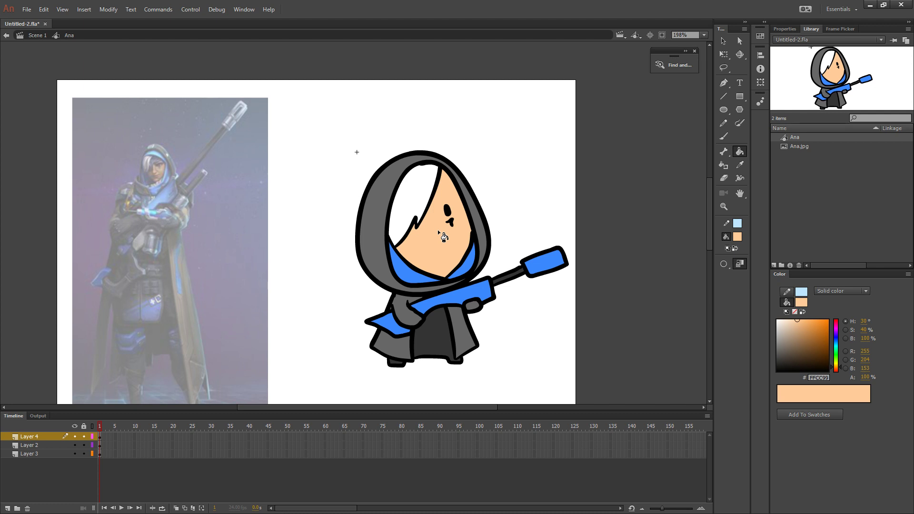
scroll(540, 217, down, 3)
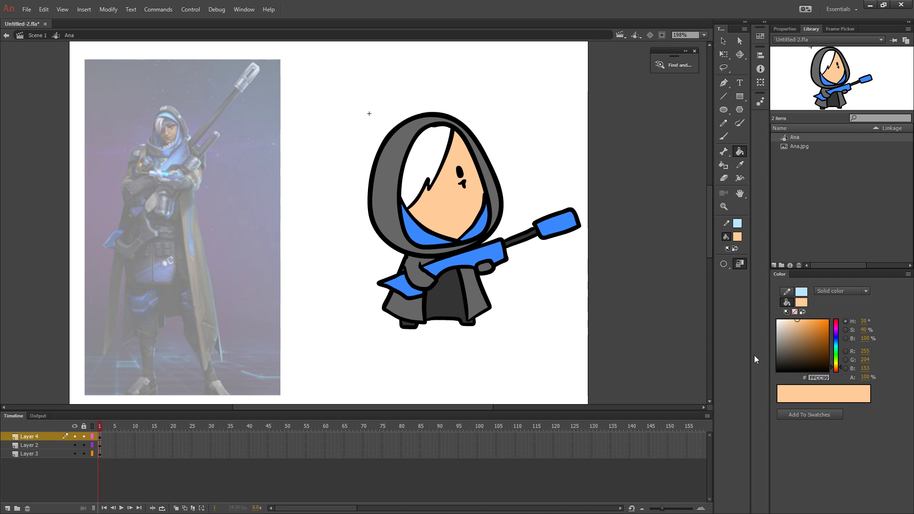
mouse_move(514, 347)
mouse_down()
mouse_move(503, 357)
mouse_move(512, 361)
mouse_up()
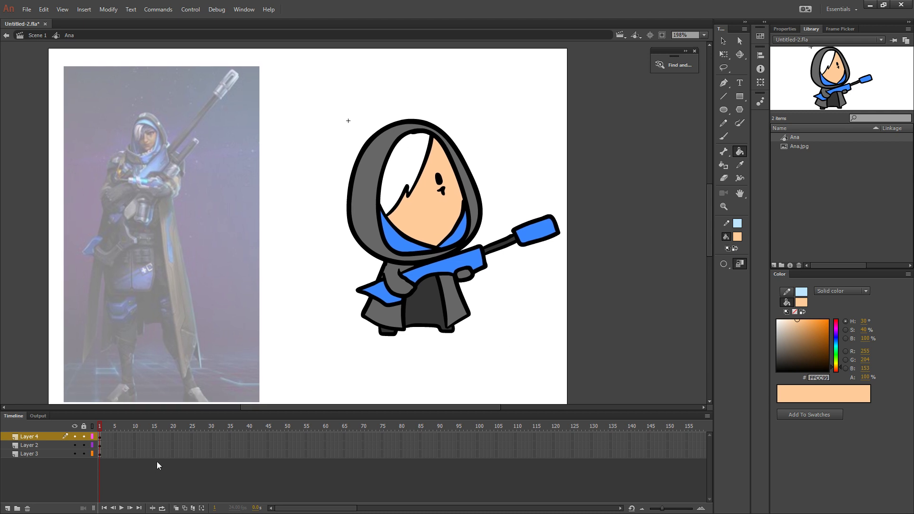
scroll(560, 233, down, 2)
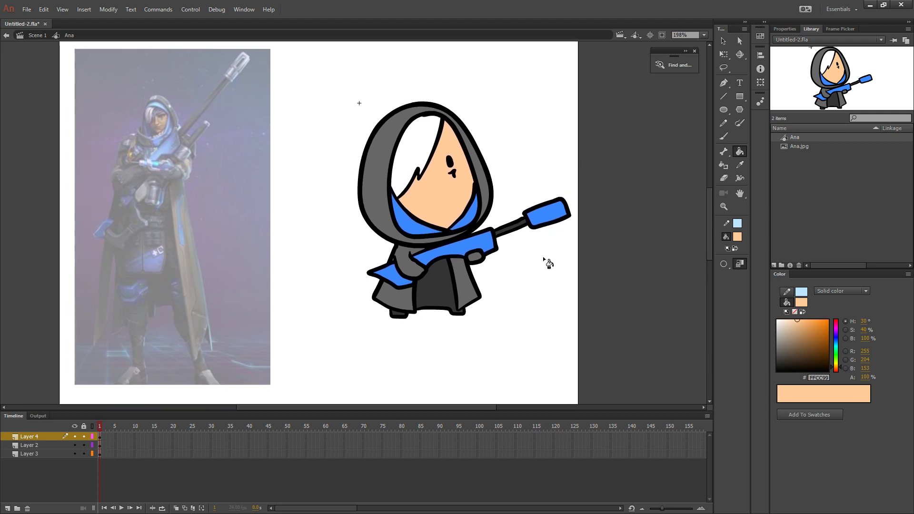
key(q)
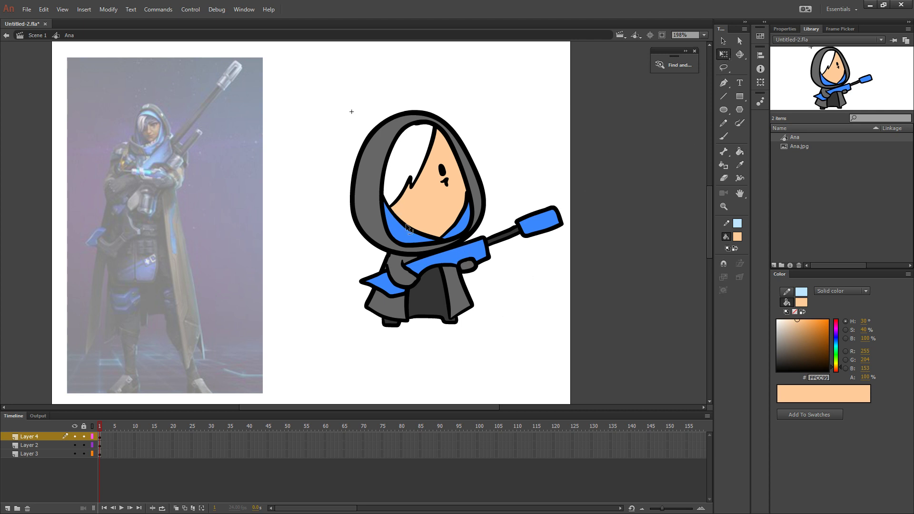
drag(408, 227, 513, 288)
key(ctrl+z)
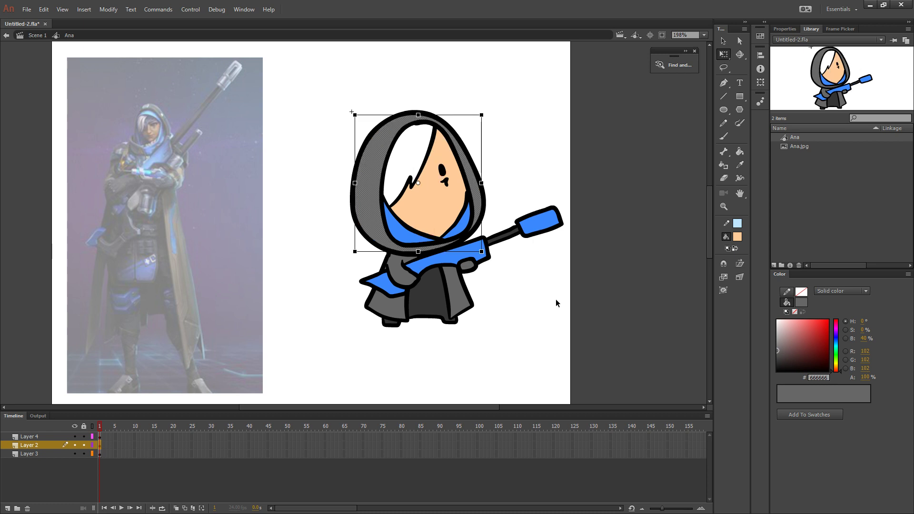
click(524, 321)
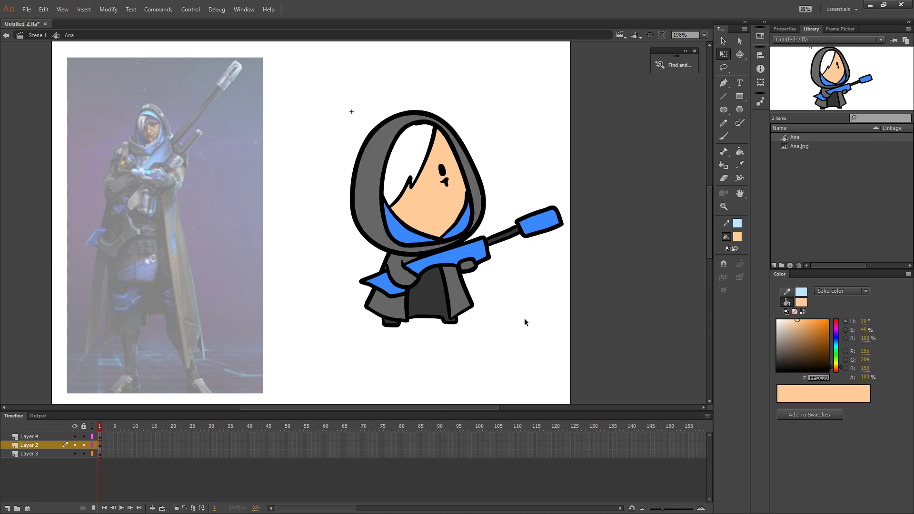
Return to Scene 1, scale the Ana symbol down and place it beside the upper part of the reference picture
double_click(546, 167)
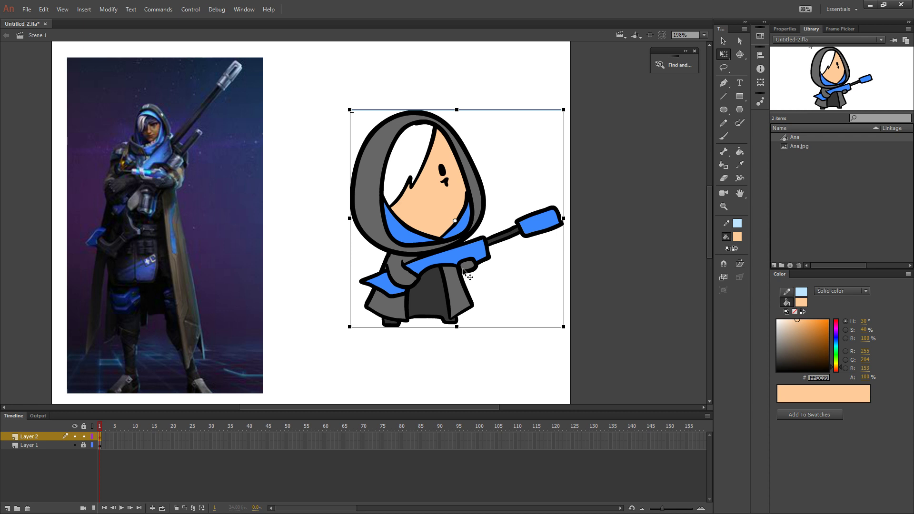
drag(468, 265, 381, 204)
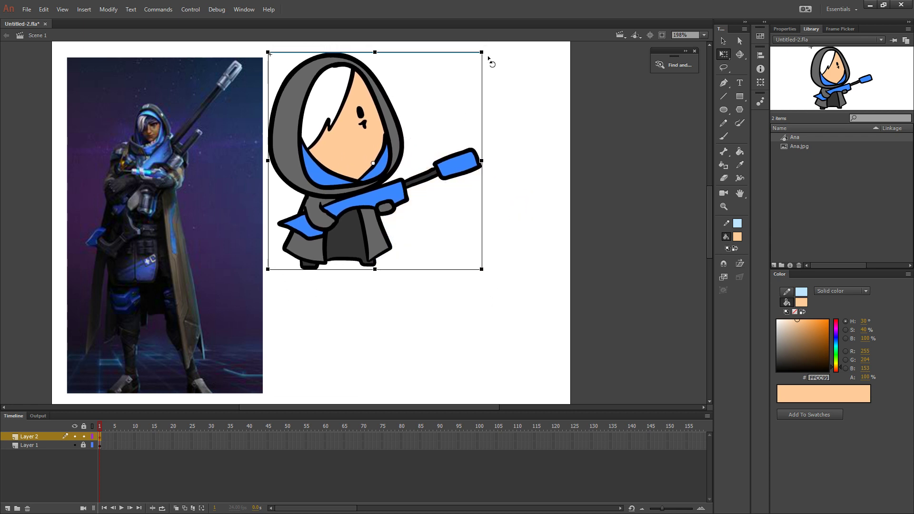
drag(482, 53, 465, 70)
drag(409, 185, 409, 160)
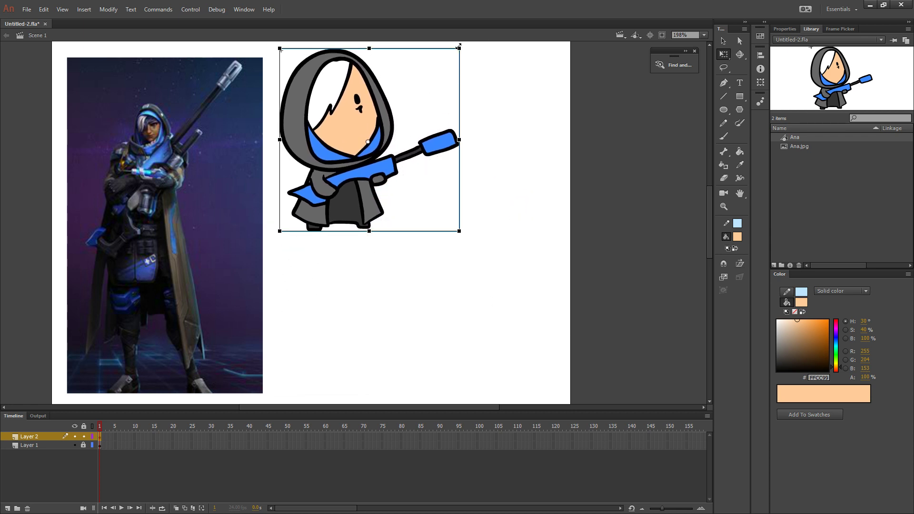
drag(458, 45, 450, 72)
click(502, 130)
Set the fill to black and brush a small second hood beside Ana as an outer oval with an inner opening
click(738, 237)
click(742, 258)
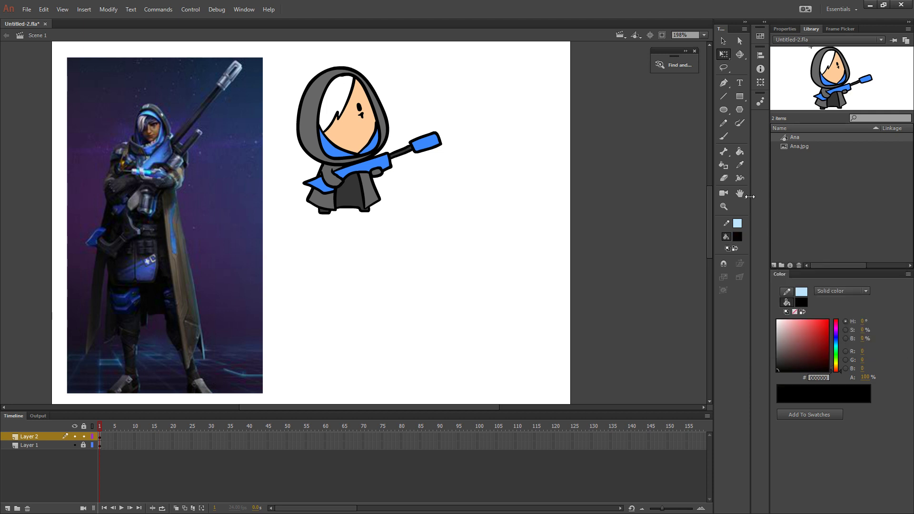
click(724, 137)
mouse_move(490, 154)
mouse_down()
mouse_move(458, 210)
mouse_move(477, 233)
mouse_move(520, 229)
mouse_move(473, 170)
mouse_move(472, 230)
mouse_move(510, 235)
mouse_move(534, 212)
mouse_move(530, 184)
mouse_move(496, 155)
mouse_move(475, 163)
mouse_move(460, 219)
mouse_move(486, 240)
mouse_move(517, 234)
mouse_move(532, 209)
mouse_move(524, 176)
mouse_move(489, 156)
mouse_move(473, 212)
mouse_move(484, 233)
mouse_move(472, 206)
mouse_move(481, 230)
mouse_move(505, 233)
mouse_move(482, 177)
mouse_move(477, 222)
mouse_move(491, 236)
mouse_move(513, 235)
mouse_move(523, 221)
mouse_move(523, 195)
mouse_move(501, 166)
mouse_move(481, 208)
mouse_move(493, 227)
mouse_up()
key(ctrl+z)
key(ctrl+z)
key(ctrl+z)
key(ctrl+z)
key(ctrl+z)
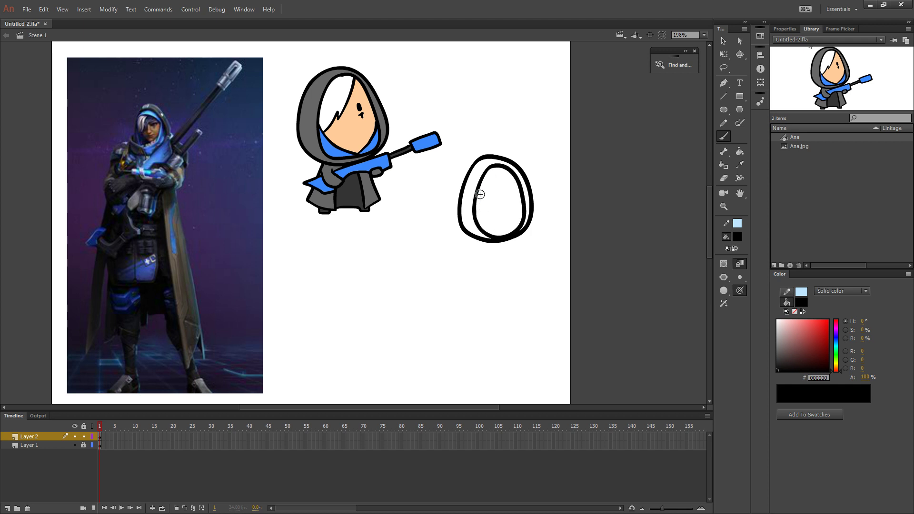
drag(479, 190, 491, 218)
key(ctrl+z)
key(ctrl+z)
drag(480, 188, 498, 232)
key(ctrl+z)
mouse_move(494, 171)
mouse_down()
mouse_move(480, 210)
mouse_move(492, 225)
mouse_move(509, 225)
mouse_move(520, 197)
mouse_up()
key(ctrl+z)
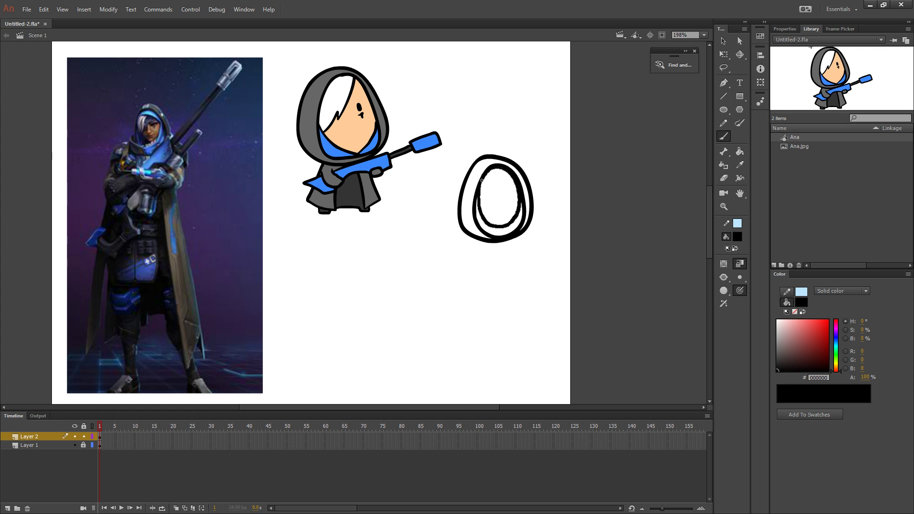
key(ctrl+z)
Brush the face oval inside the small hood's opening and a curved hair line across it
mouse_move(490, 167)
mouse_down()
mouse_move(485, 214)
mouse_move(498, 228)
mouse_move(519, 203)
mouse_up()
drag(508, 169, 487, 170)
drag(483, 204, 506, 171)
key(ctrl+z)
drag(485, 210, 506, 171)
Dot the small figure's eye and brush a simple flared body outline below its hood
click(511, 194)
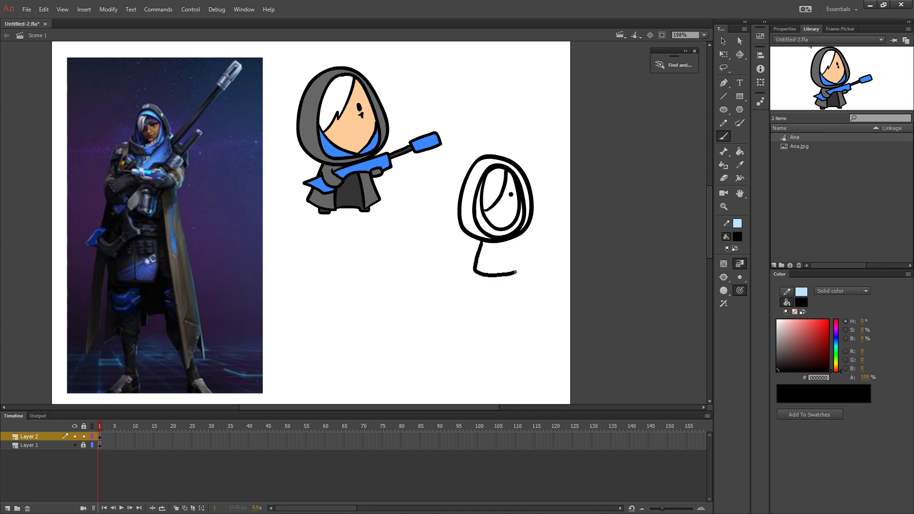
key(ctrl+z)
mouse_move(480, 239)
mouse_down()
mouse_move(476, 270)
mouse_move(513, 271)
mouse_move(515, 242)
mouse_up()
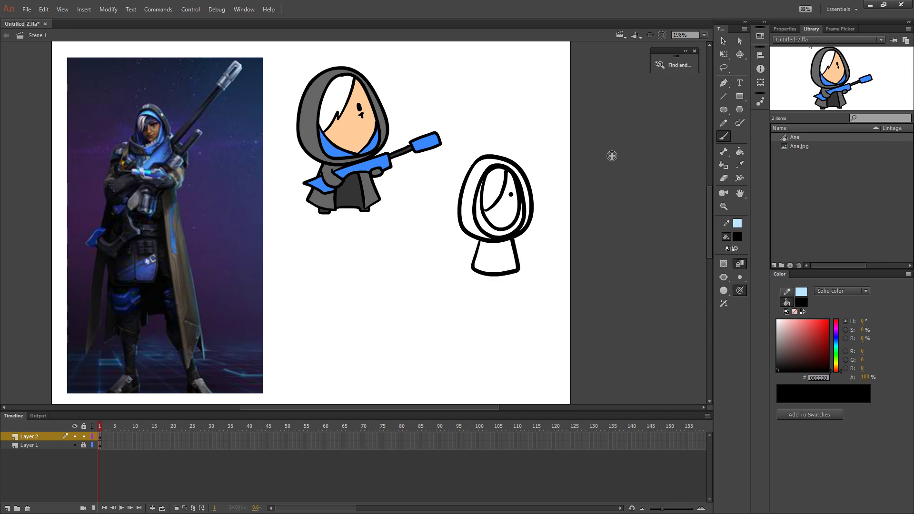
Open the Ana symbol and copy the arm and rifle artwork from frame 1 of Layer 4
key(q)
click(375, 173)
double_click(376, 173)
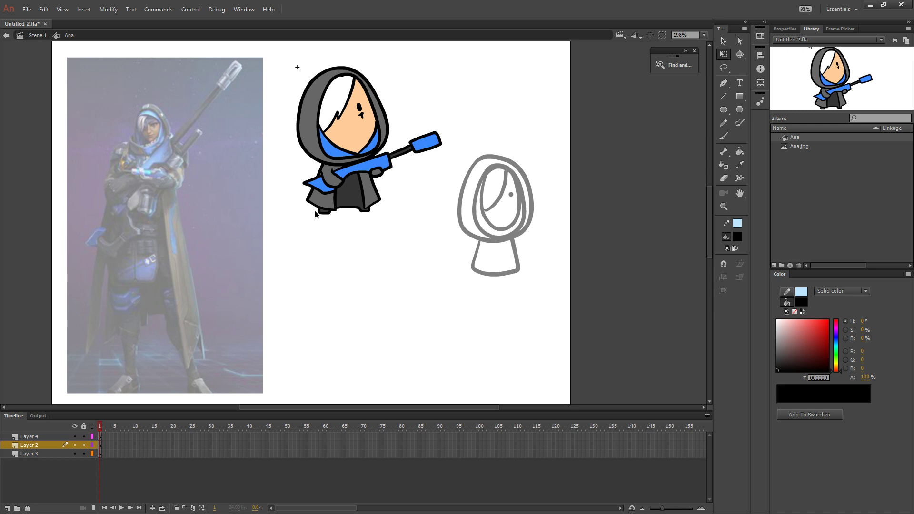
click(100, 441)
key(ctrl+c)
Paste the arm and rifle artwork into Scene 1, scaled down and rotated slightly clockwise across the small figure's body
double_click(421, 279)
click(482, 279)
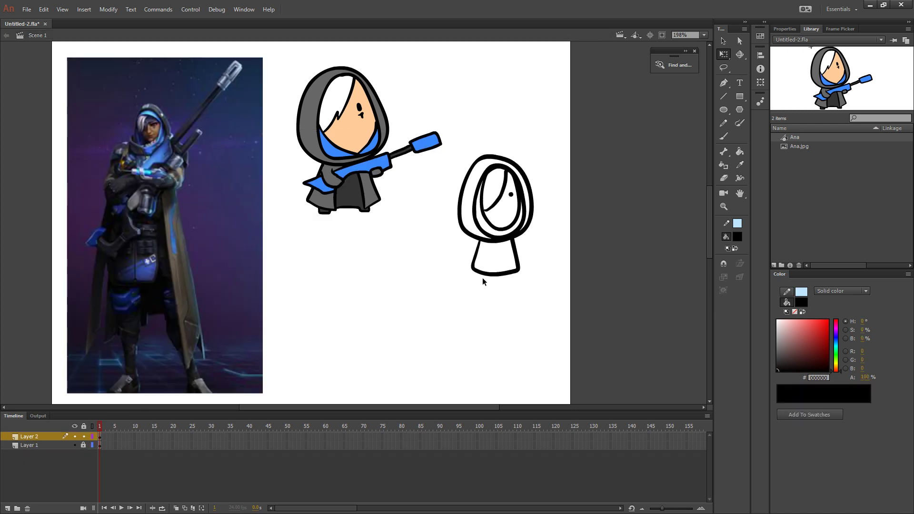
key(ctrl+v)
mouse_move(458, 178)
mouse_down()
mouse_move(428, 200)
mouse_move(582, 224)
mouse_move(563, 226)
mouse_up()
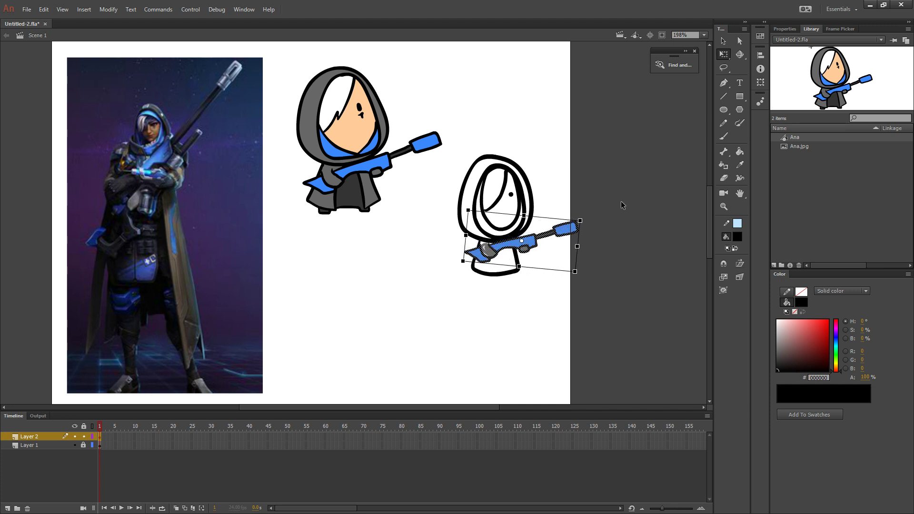
click(622, 204)
Fill the small figure's body and hood with the medium grey #666666 sampled from its arm
key(i)
click(489, 254)
click(484, 248)
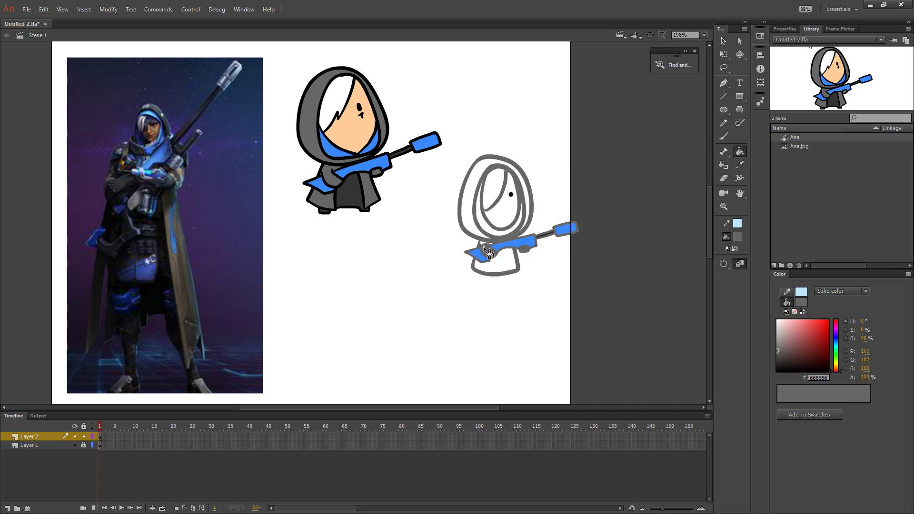
key(ctrl+z)
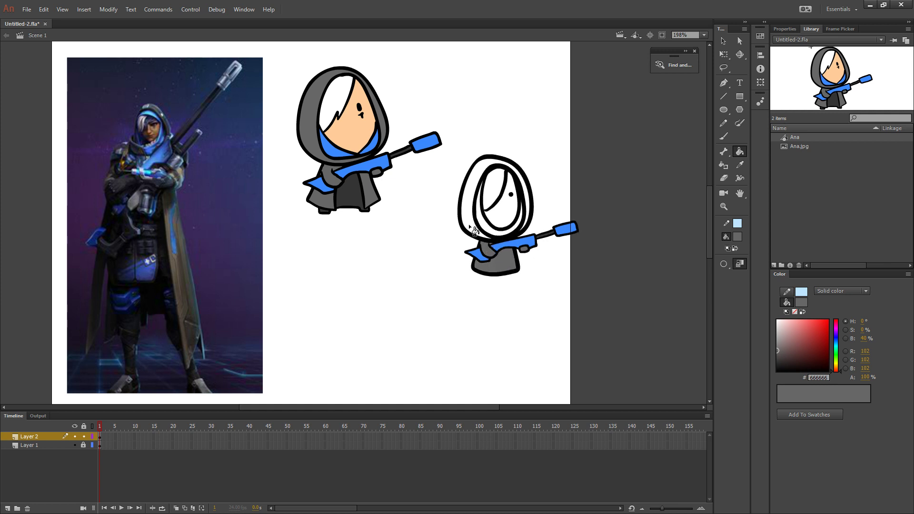
click(491, 227)
Fill the band between the small figure's hood and face with the rifle's blue #3A89FF
key(o)
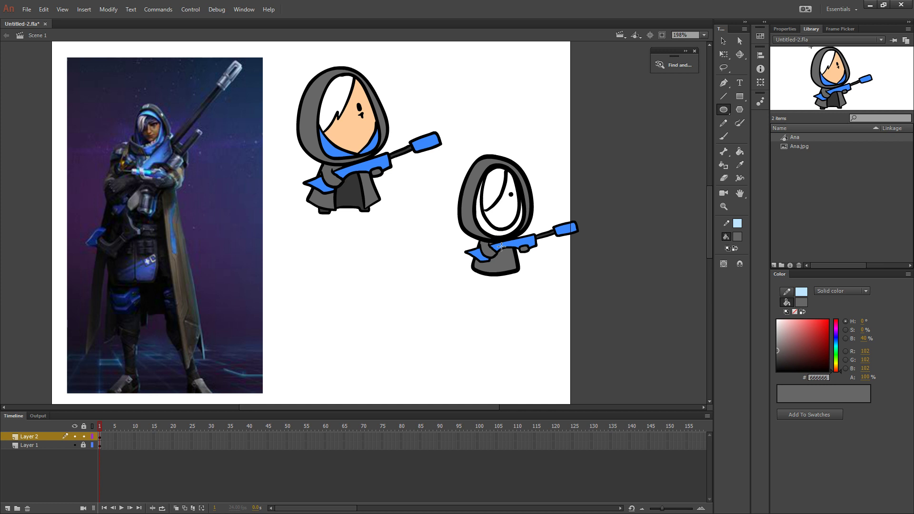
key(i)
click(501, 246)
click(495, 231)
key(i)
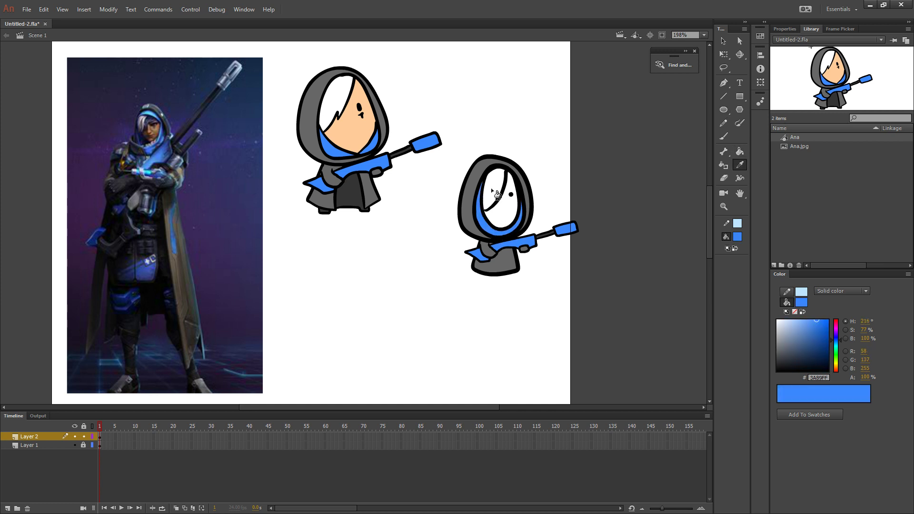
Fill the small figure's face area with the skin tone #FFCC99 sampled from the large figure's face
click(492, 191)
key(i)
click(369, 133)
click(502, 213)
drag(535, 277, 516, 289)
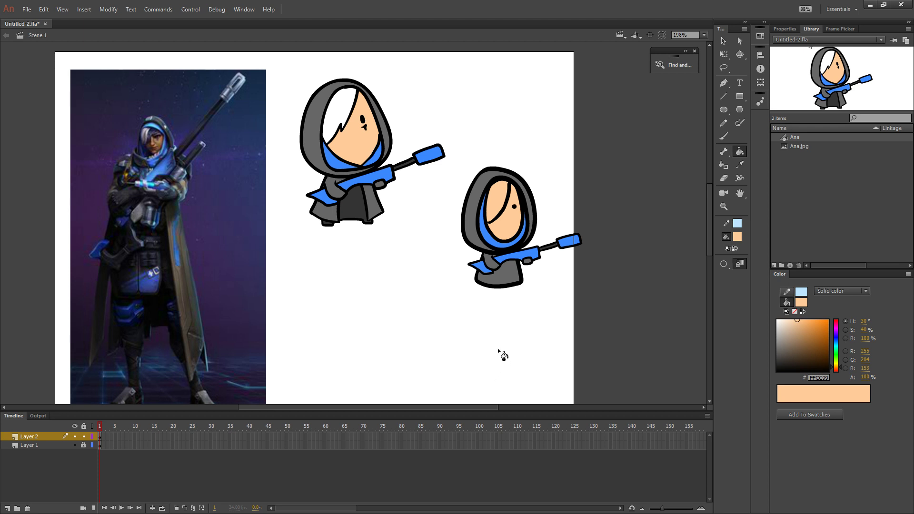
Fill only the small figure's hair with white #FFFFFF, undoing the spill across the face and adjusting the Paint Bucket's gap closing
key(i)
click(531, 169)
click(517, 224)
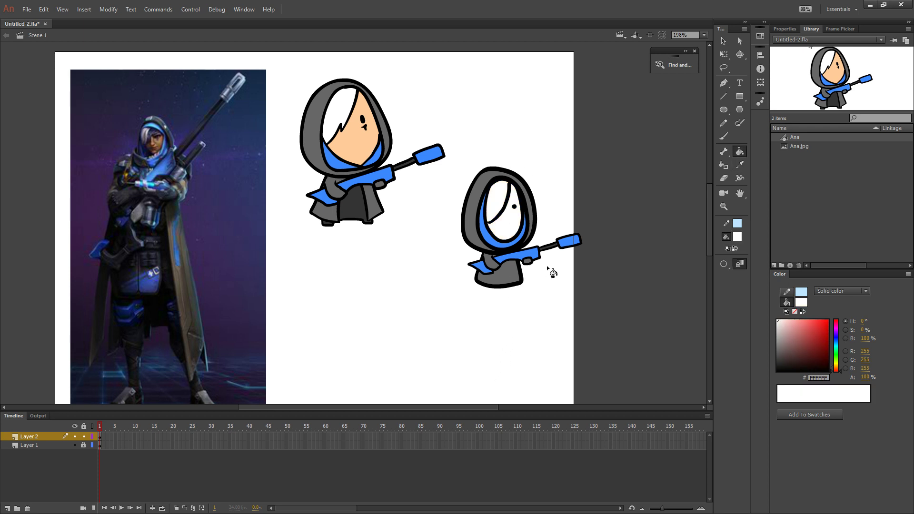
key(ctrl+z)
click(724, 263)
click(747, 276)
click(503, 205)
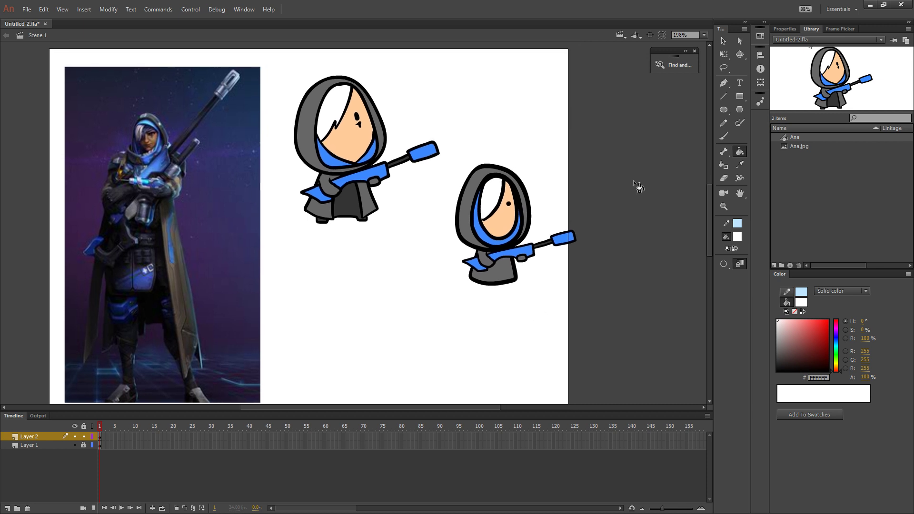
Place the small figure beside the large one, shift the large figure slightly left, and enlarge the small one slightly
key(q)
drag(648, 119, 438, 307)
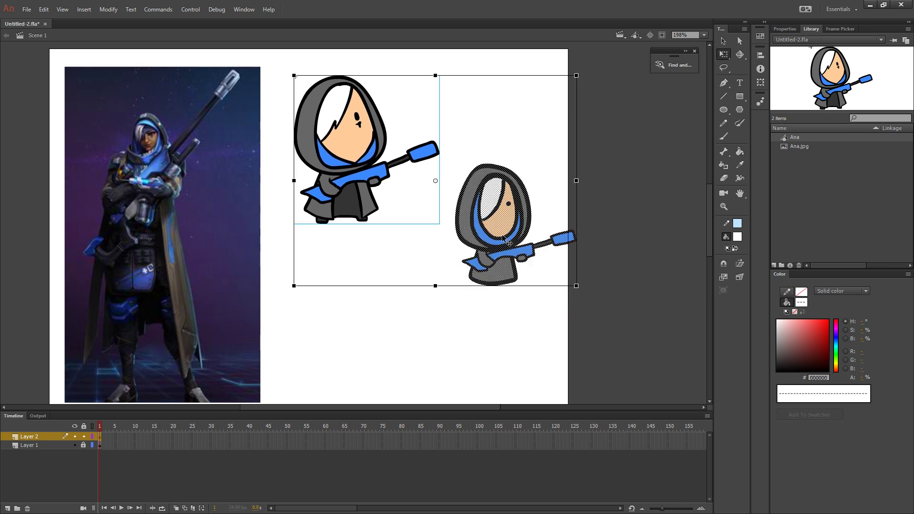
drag(511, 220, 488, 162)
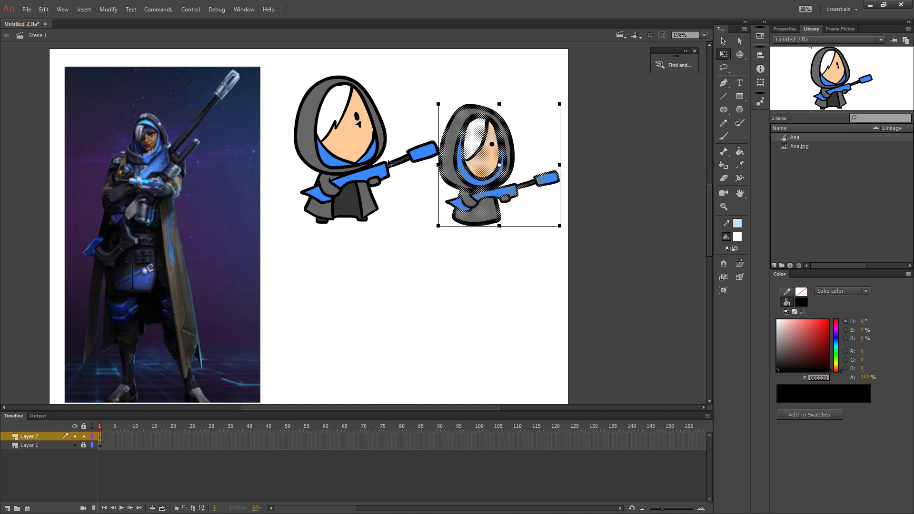
click(402, 170)
drag(402, 170, 385, 169)
drag(609, 62, 427, 246)
drag(494, 168, 487, 158)
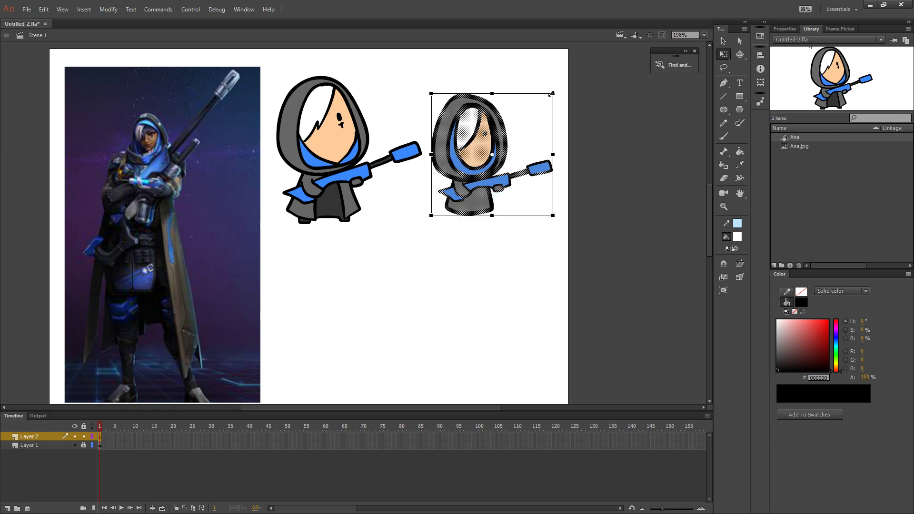
drag(553, 94, 559, 87)
click(482, 292)
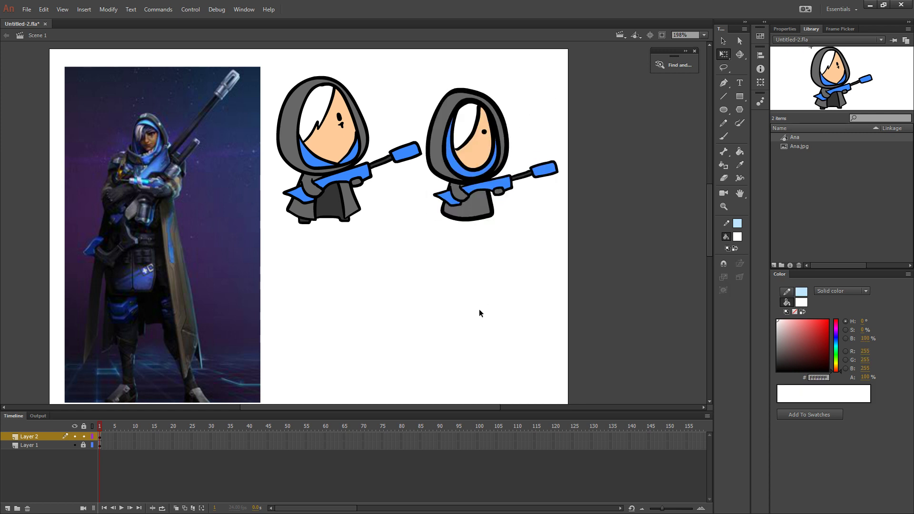
Brush the black hood outline of a third figure below the other two, undoing the narrow oval face opening
drag(480, 312, 494, 299)
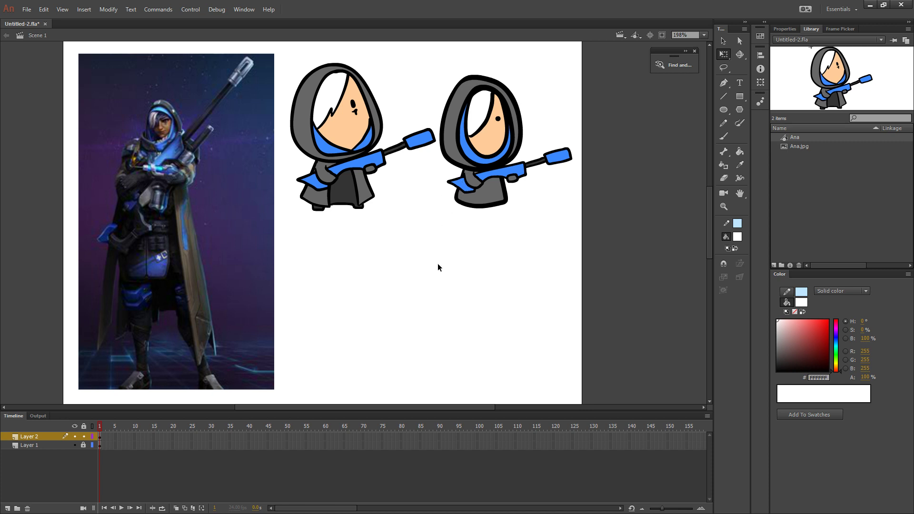
scroll(443, 264, left, 1)
scroll(452, 281, up, 1)
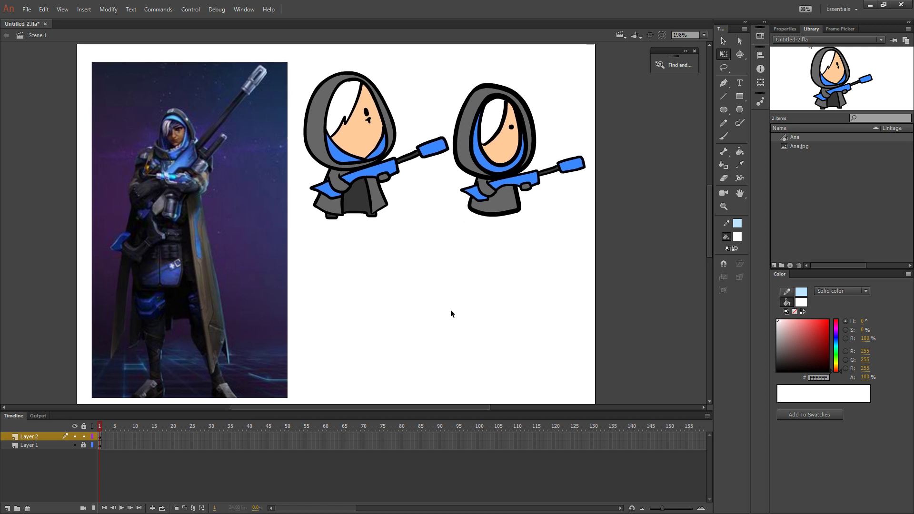
scroll(450, 309, down, 1)
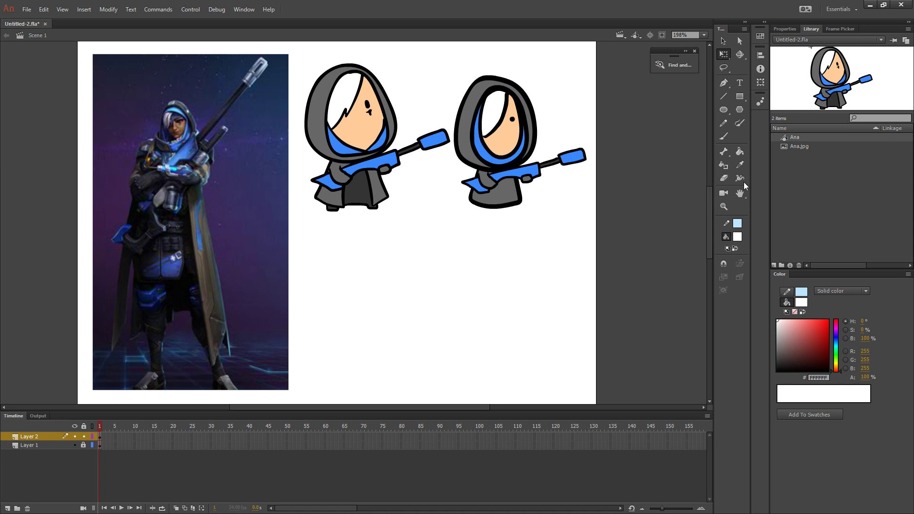
click(737, 236)
click(746, 262)
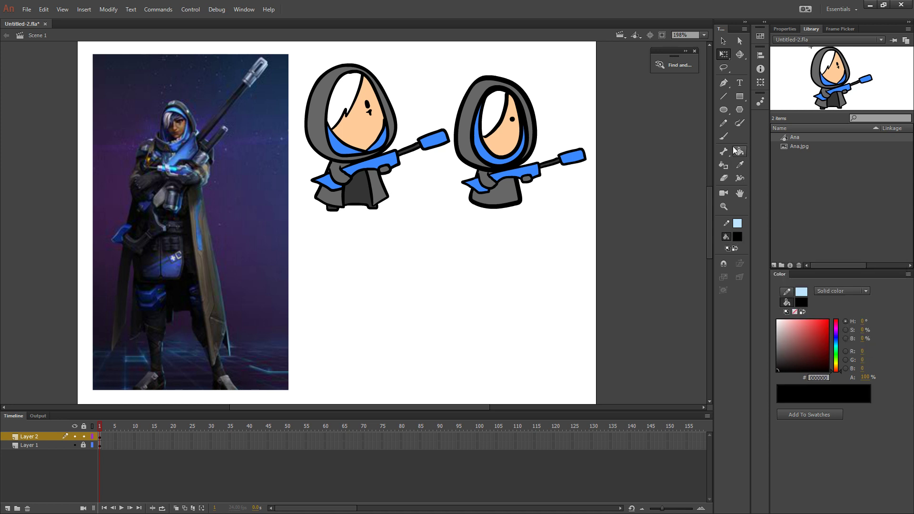
key(b)
mouse_move(428, 232)
mouse_down()
mouse_move(416, 296)
mouse_move(460, 309)
mouse_move(483, 289)
mouse_move(473, 245)
mouse_move(452, 229)
mouse_move(426, 233)
mouse_move(437, 299)
mouse_move(466, 301)
mouse_move(477, 279)
mouse_move(438, 242)
mouse_move(430, 277)
mouse_move(436, 297)
mouse_move(464, 297)
mouse_up()
key(ctrl+z)
key(ctrl+z)
mouse_move(458, 232)
mouse_down()
mouse_move(433, 246)
mouse_move(432, 300)
mouse_move(442, 308)
mouse_up()
mouse_move(451, 238)
mouse_down()
mouse_move(437, 274)
mouse_move(442, 292)
mouse_move(461, 298)
mouse_move(471, 283)
mouse_move(450, 239)
mouse_up()
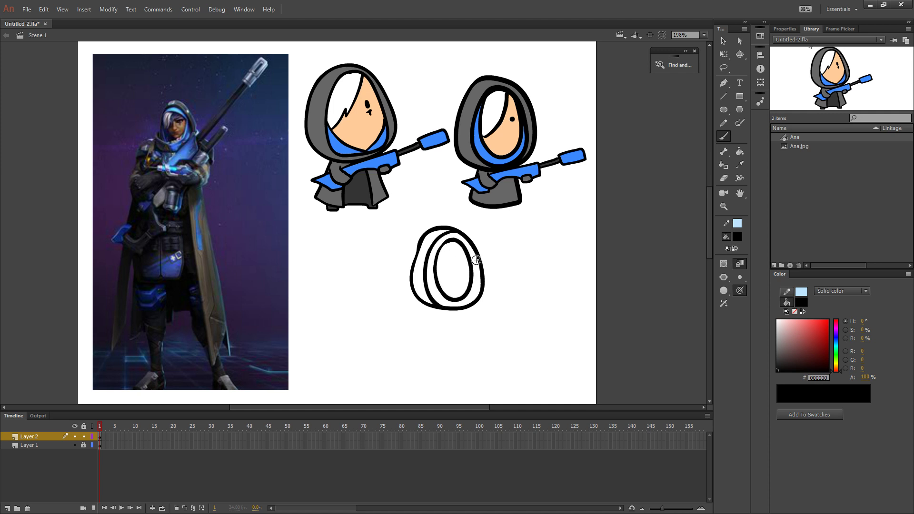
key(ctrl+z)
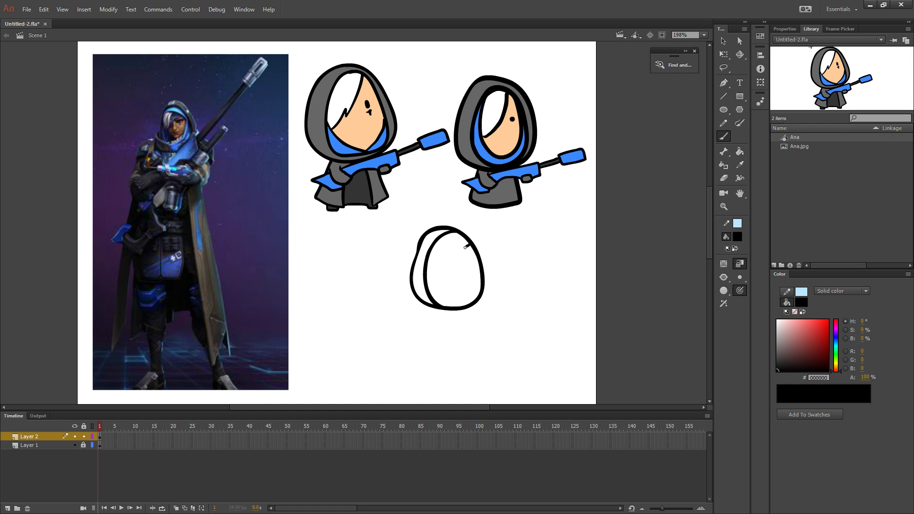
Brush a face opening inside the third hood with a curved headband line across the forehead
mouse_move(466, 246)
mouse_down()
mouse_move(430, 274)
mouse_move(448, 299)
mouse_move(475, 288)
mouse_move(479, 261)
mouse_up()
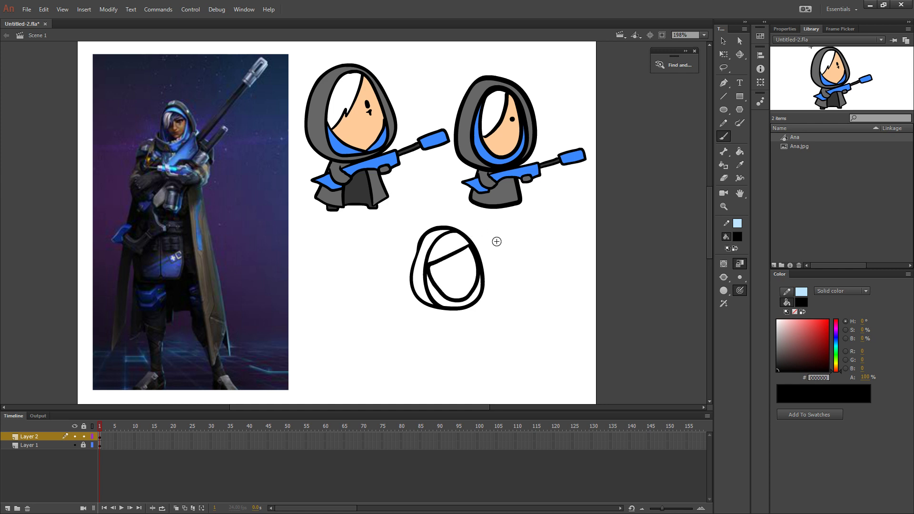
key(ctrl+z)
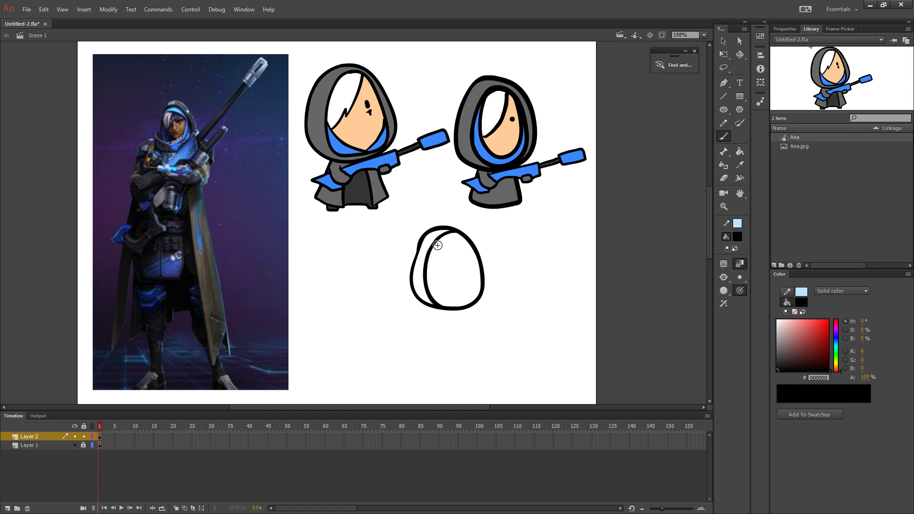
mouse_move(438, 245)
mouse_down()
mouse_move(474, 267)
mouse_move(441, 247)
mouse_move(474, 256)
mouse_move(476, 291)
mouse_move(436, 293)
mouse_move(427, 277)
mouse_move(455, 245)
mouse_up()
key(ctrl+z)
key(ctrl+z)
Brush a curved hair edge with a small pointed strand and a dot eye on the third figure's face, redoing unsatisfactory strokes
drag(437, 288, 456, 251)
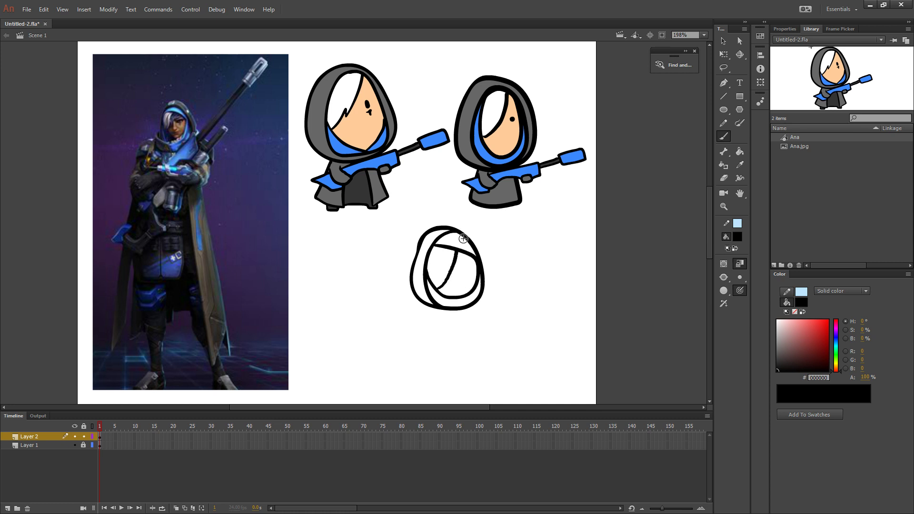
key(ctrl+z)
drag(438, 291, 460, 251)
key(ctrl+z)
drag(436, 289, 456, 251)
click(465, 266)
key(ctrl+z)
key(ctrl+z)
drag(438, 289, 457, 250)
click(464, 265)
drag(445, 268, 445, 284)
Brush a short robe body with a cape edge behind it beneath the third figure's head
mouse_move(436, 307)
mouse_down()
mouse_move(415, 325)
mouse_move(431, 323)
mouse_move(434, 344)
mouse_move(469, 338)
mouse_move(466, 310)
mouse_move(430, 331)
mouse_move(432, 342)
mouse_move(471, 338)
mouse_move(467, 310)
mouse_move(430, 313)
mouse_move(421, 337)
mouse_move(459, 340)
mouse_up()
key(ctrl+z)
key(ctrl+z)
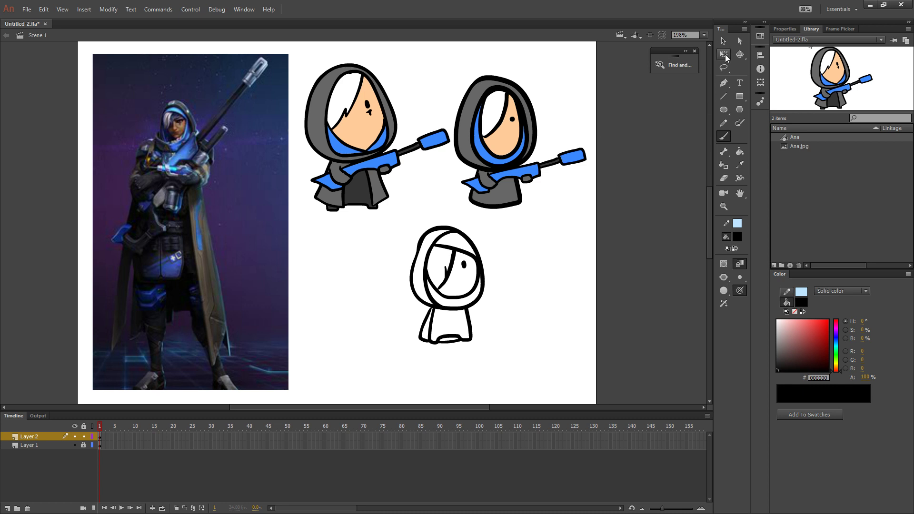
Paste the arm and rifle artwork over the third figure's body, scaled down to fit across it
click(725, 56)
key(ctrl+v)
drag(354, 225, 457, 304)
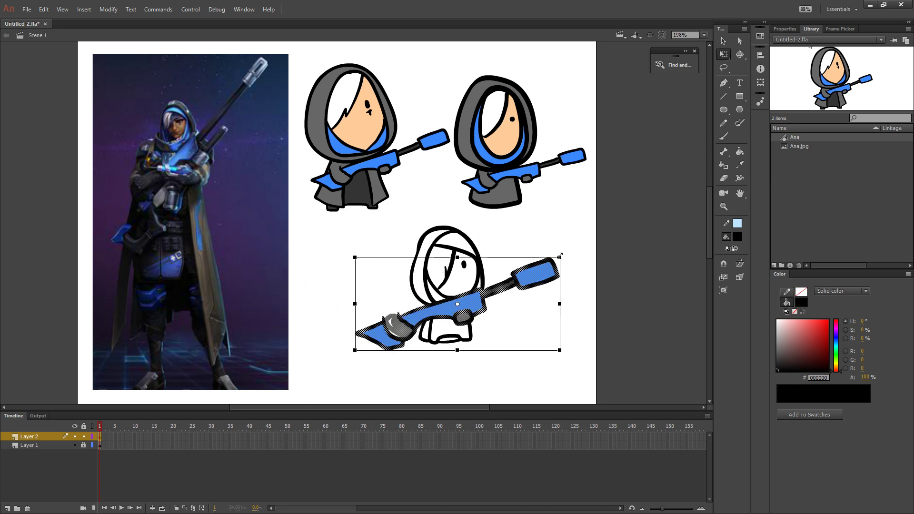
mouse_move(560, 256)
mouse_down()
mouse_move(526, 277)
mouse_move(511, 299)
mouse_move(518, 307)
mouse_up()
click(555, 301)
Fill the third figure's cape with grey #666666 and its robe front with the dark grey #333333 sampled from the first figure
key(i)
click(443, 320)
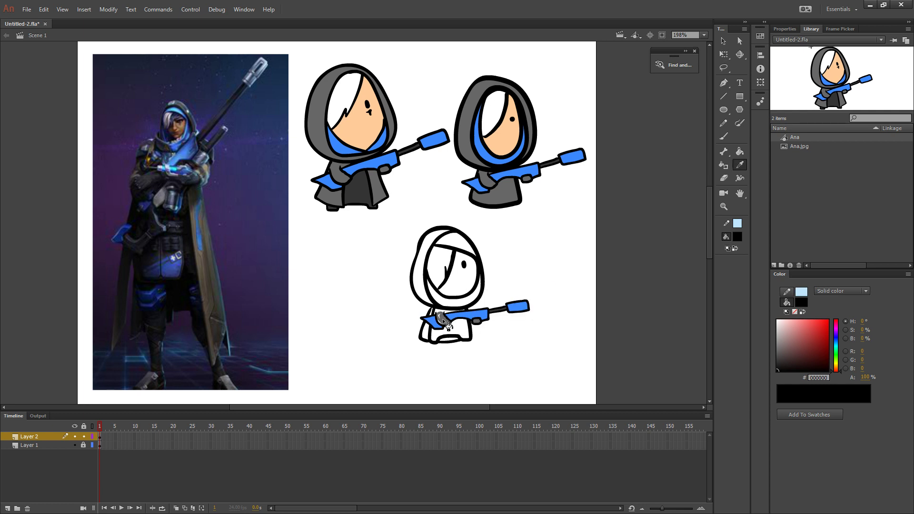
click(442, 318)
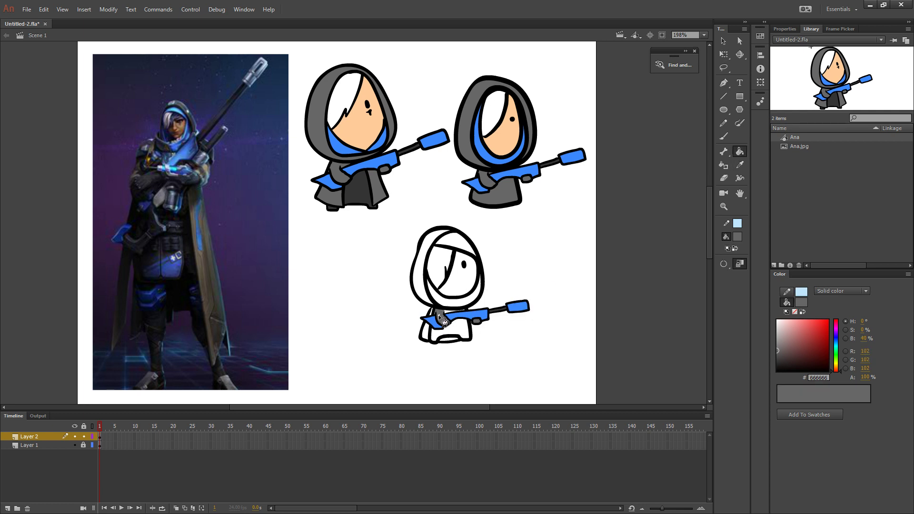
click(740, 264)
click(762, 294)
click(449, 316)
click(467, 333)
click(447, 342)
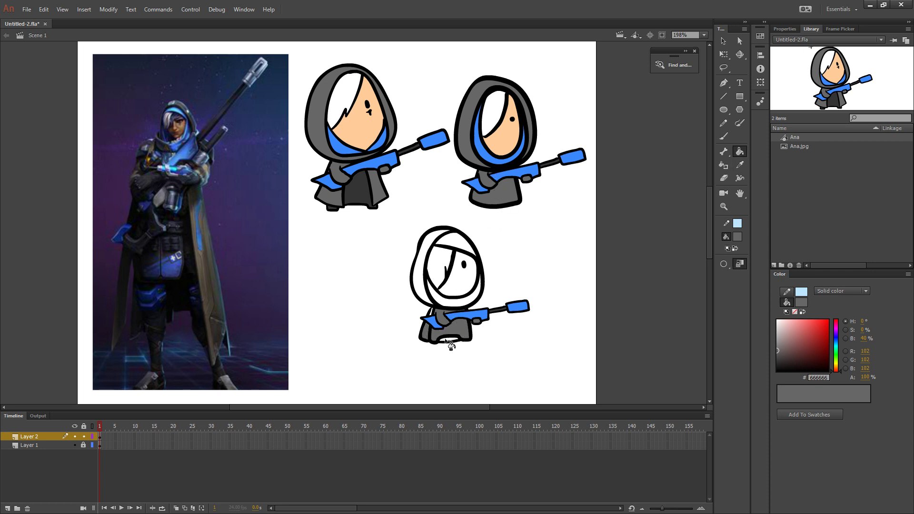
key(i)
click(366, 190)
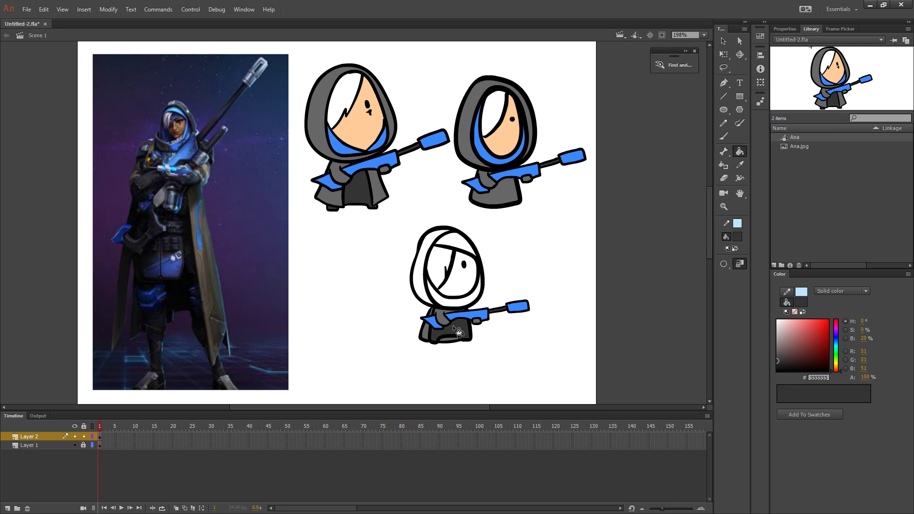
Fill the third figure's hood with the grey #666666 sampled from its cape
key(i)
click(431, 330)
click(427, 298)
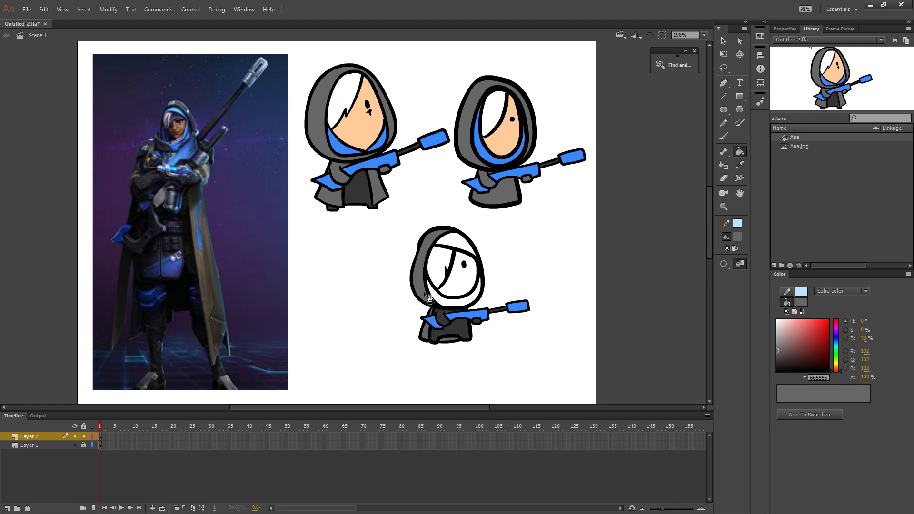
Fill the third figure's headband and the scarf around its face with the sampled blue #3A89FF
key(i)
click(490, 167)
click(445, 297)
click(463, 244)
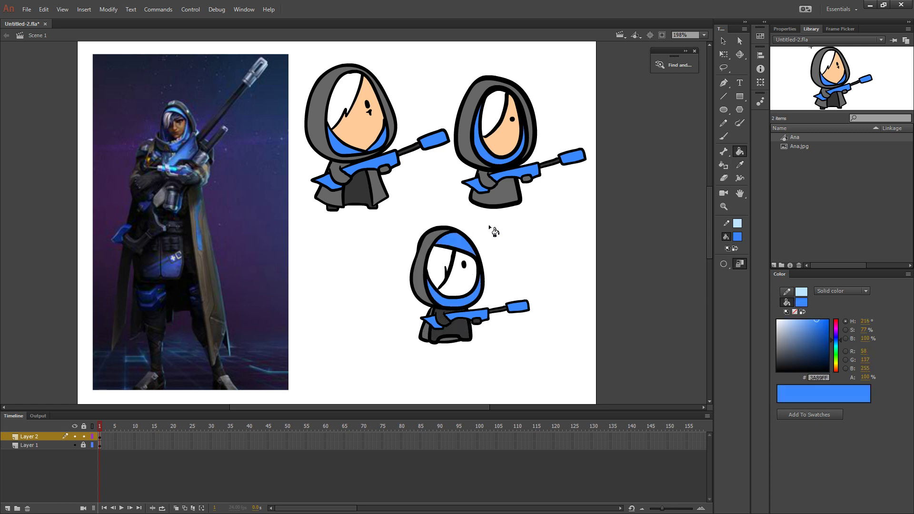
Colour the third figure's hair white #FFFFFF and its face skin tone #FFCC99, and reshape the hair's inner edge
key(i)
click(451, 252)
key(i)
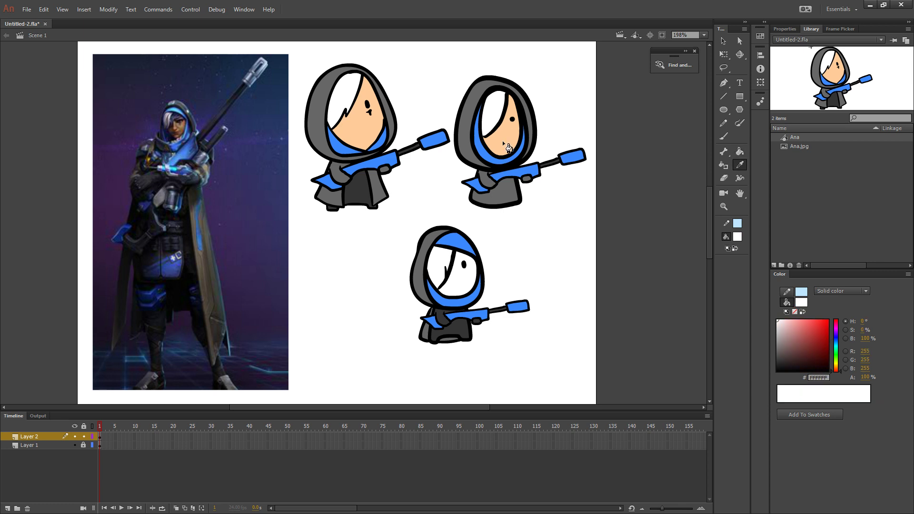
click(507, 148)
click(469, 283)
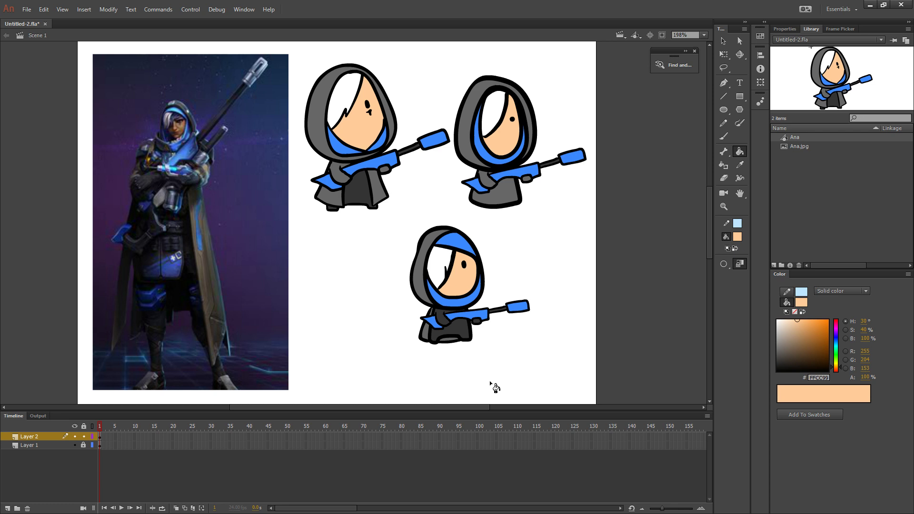
key(v)
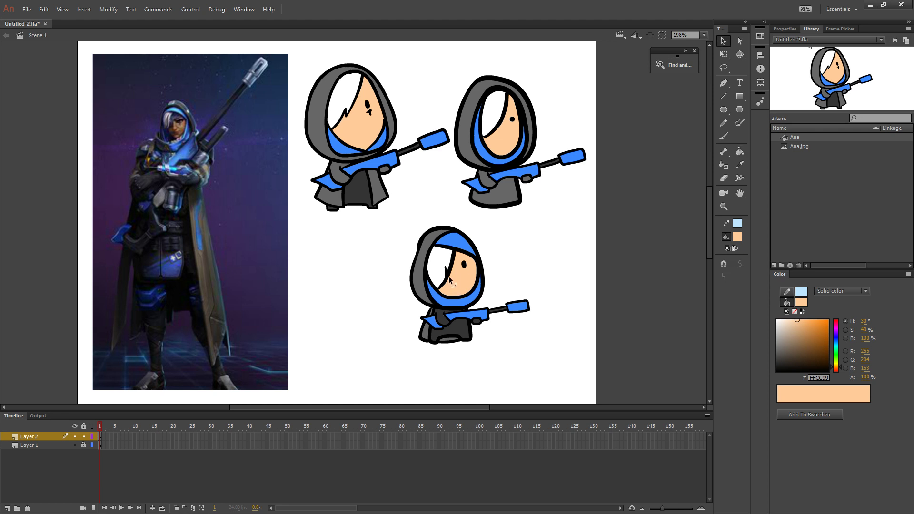
drag(452, 269, 449, 277)
Brush the numbers 1, 2 and 3 in black beside the first, second and third figures
click(724, 138)
click(738, 237)
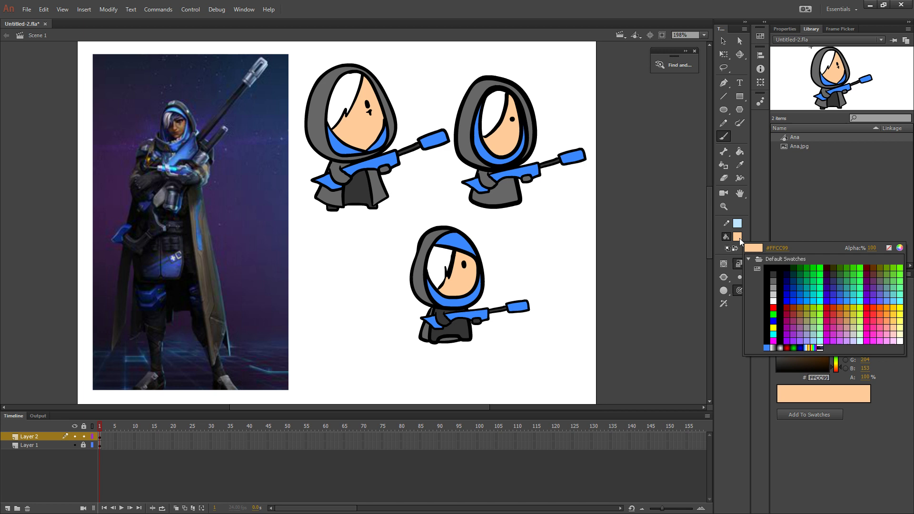
click(775, 266)
drag(398, 64, 400, 80)
mouse_move(534, 74)
mouse_down()
mouse_move(551, 71)
mouse_move(557, 93)
mouse_up()
drag(492, 234, 500, 267)
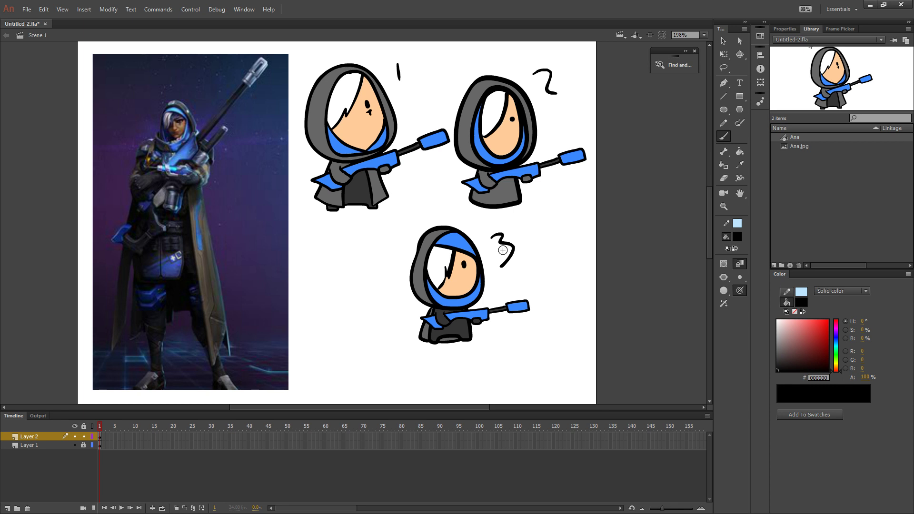
Move the third figure together with its number 3 left, directly below the first figure
drag(566, 282, 591, 272)
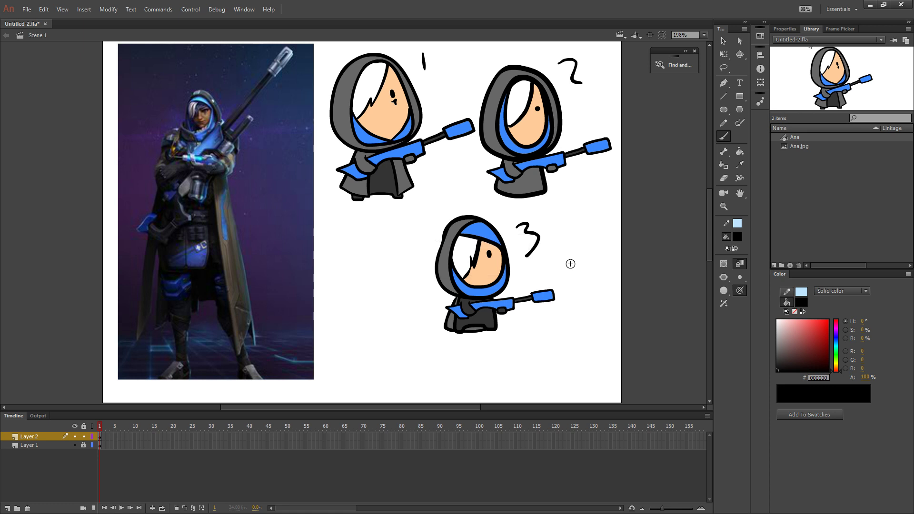
drag(591, 275, 582, 261)
click(724, 54)
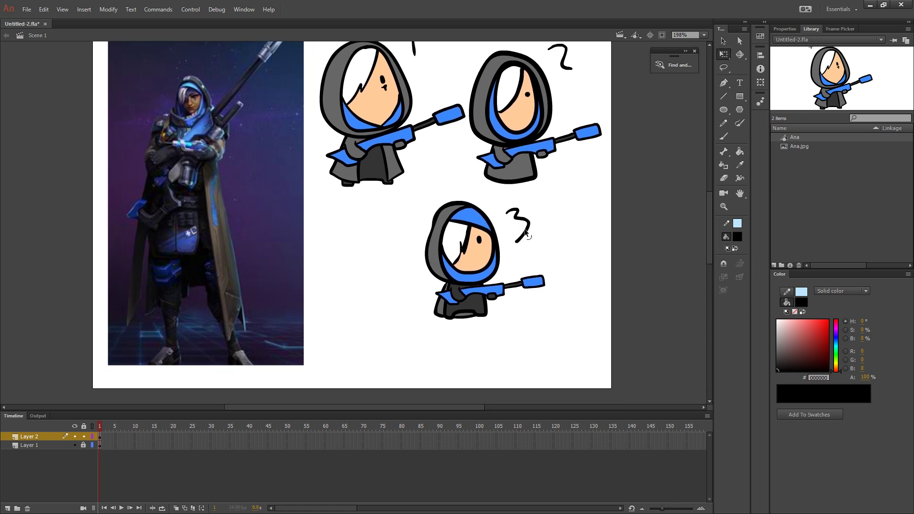
click(525, 231)
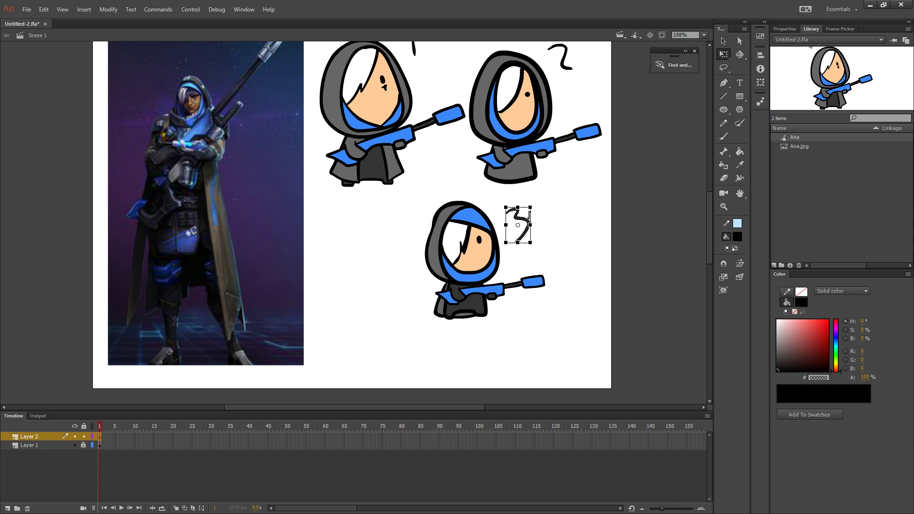
click(520, 268)
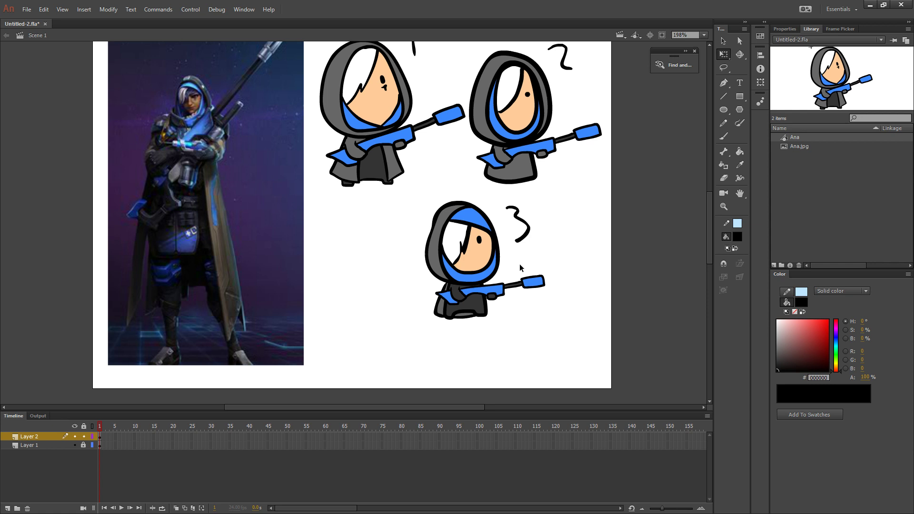
drag(572, 197, 407, 346)
drag(464, 279, 360, 284)
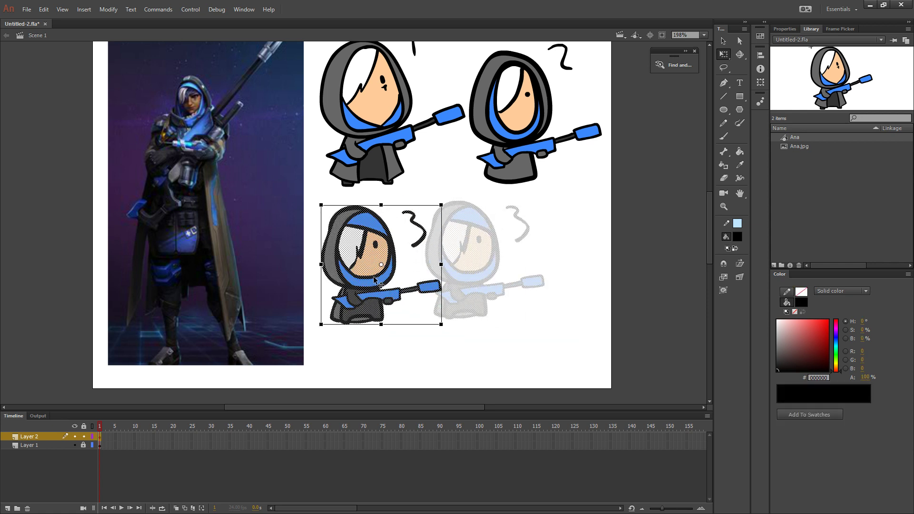
click(481, 335)
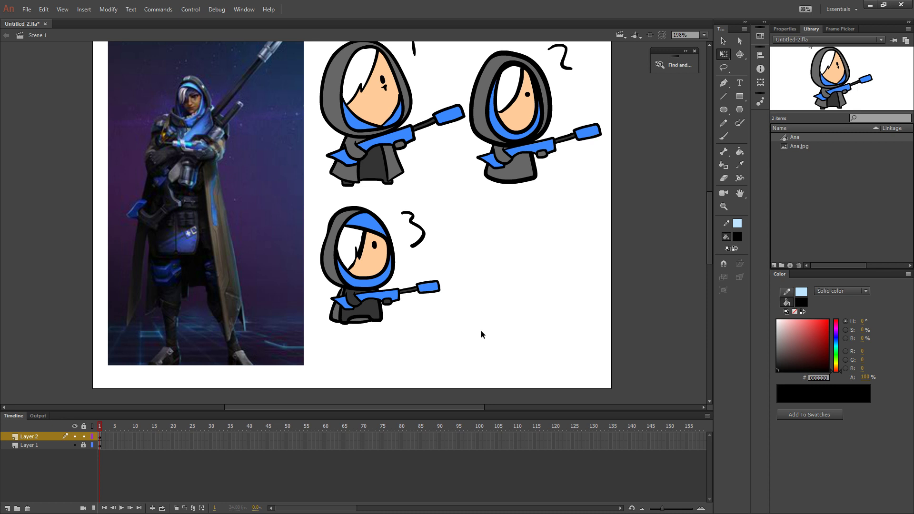
drag(560, 290, 544, 300)
click(723, 137)
mouse_move(481, 244)
mouse_down()
mouse_move(481, 267)
mouse_move(482, 246)
mouse_up()
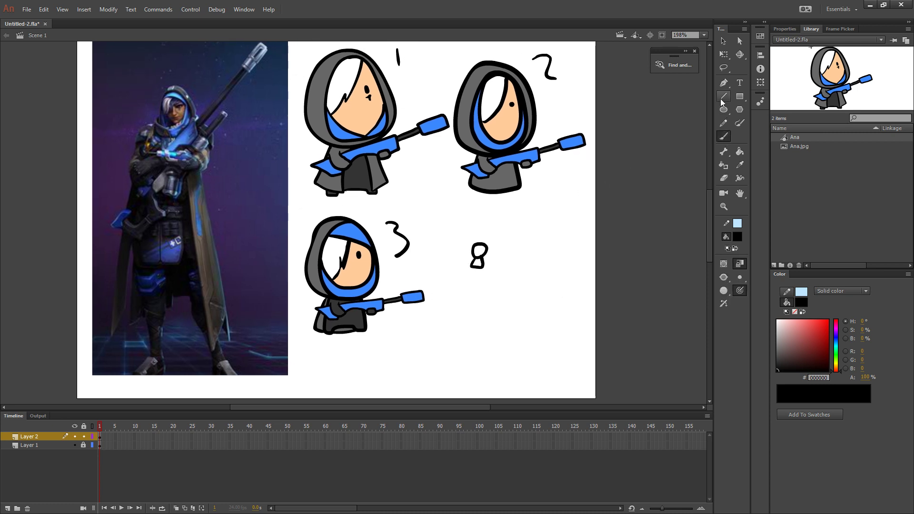
key(ctrl+z)
key(ctrl+z)
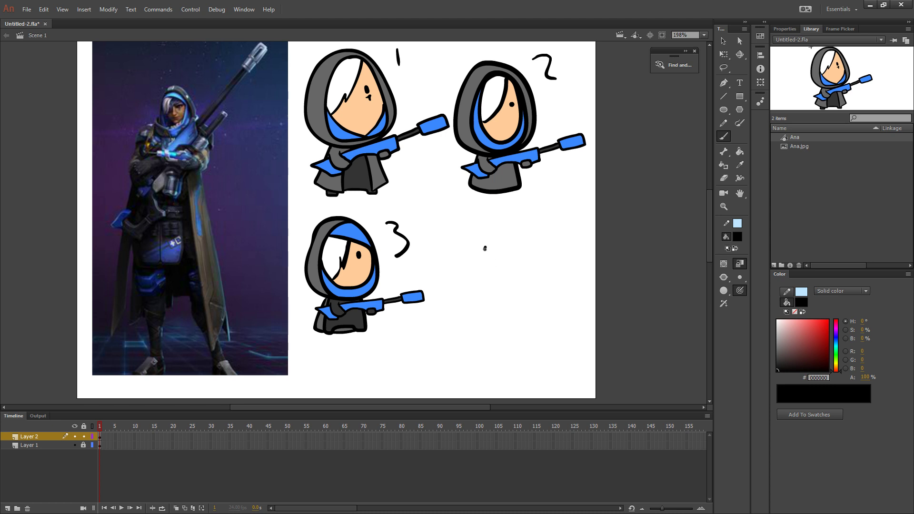
Brush one black dot to the right of the number 3 and a cluster of three small black dots near the canvas's lower-right corner
click(486, 249)
mouse_move(520, 285)
mouse_down()
mouse_move(511, 260)
mouse_move(461, 274)
mouse_up()
scroll(459, 281, right, 2)
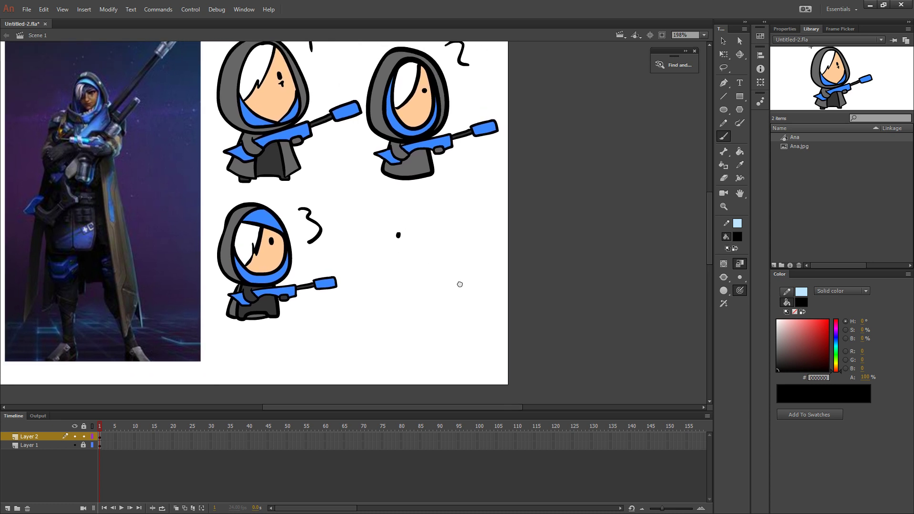
scroll(461, 280, down, 1)
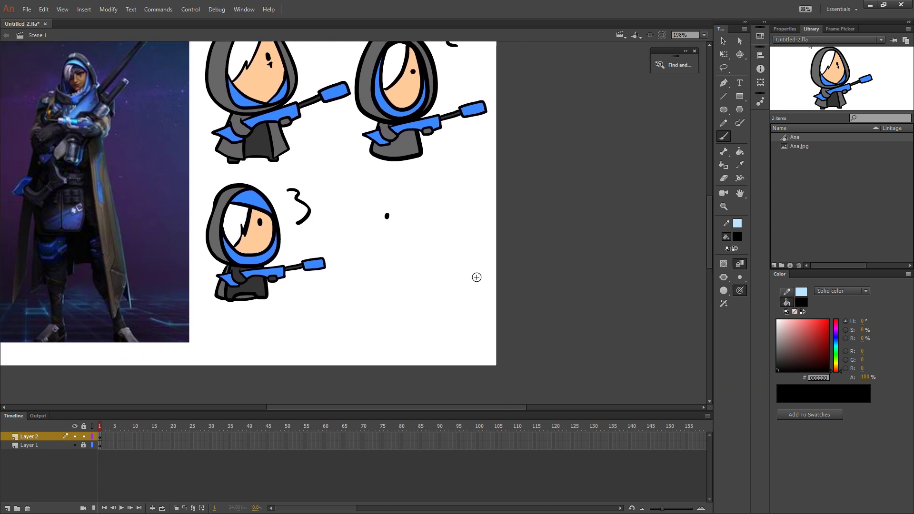
click(449, 299)
click(446, 307)
Set the fill colour to red #FF0000 and brush three small dots around the cluster of black dots
click(737, 237)
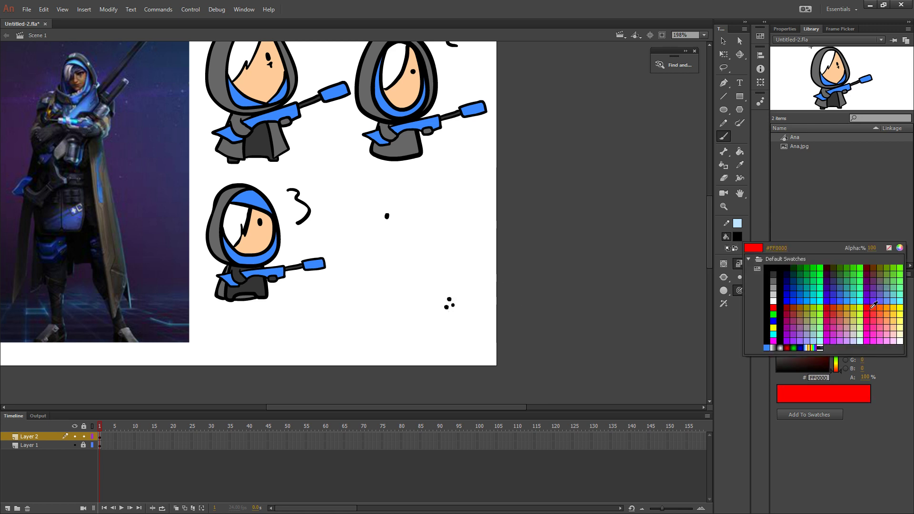
click(867, 308)
click(469, 300)
click(465, 310)
click(447, 319)
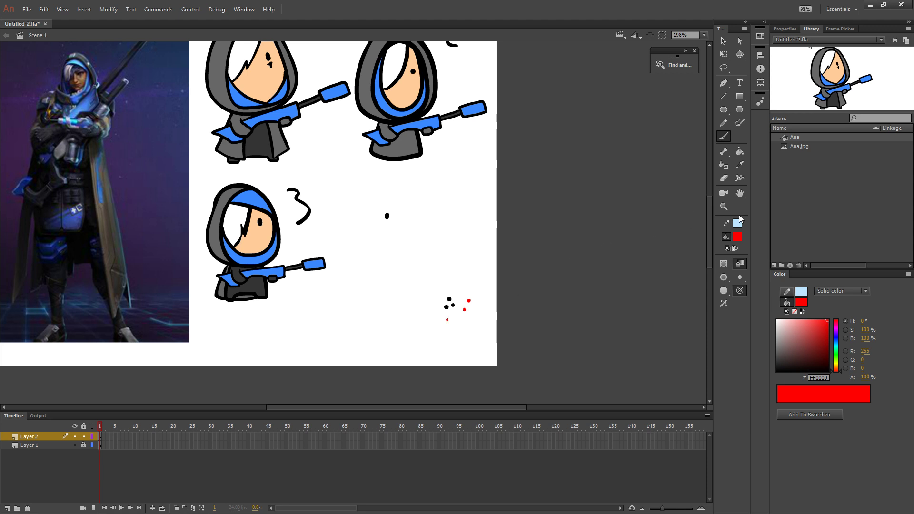
Set the fill colour back to black #000000 and brush a short slanted rifle stroke across the single black dot
click(738, 237)
click(773, 260)
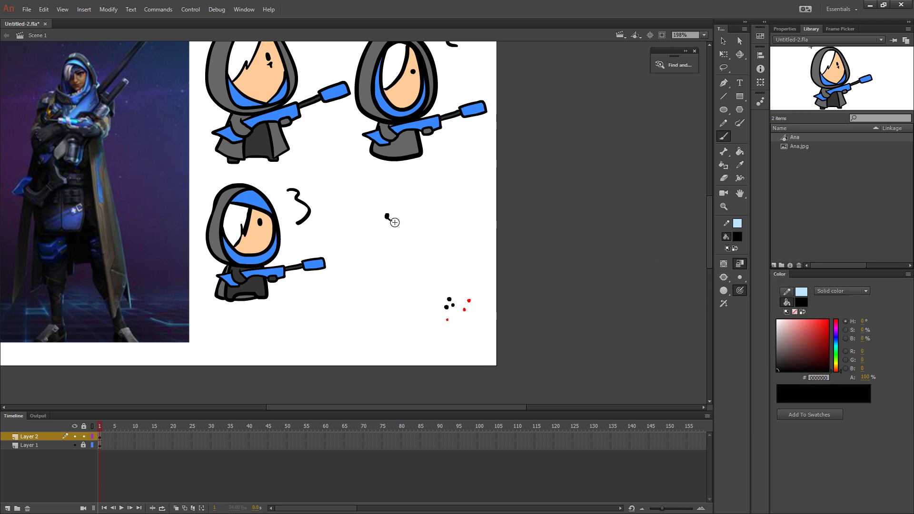
drag(383, 212, 402, 225)
Brush a golden-yellow line from the tiny rifle to the black dots and a dark red #CC0000 line to the red dots
click(738, 236)
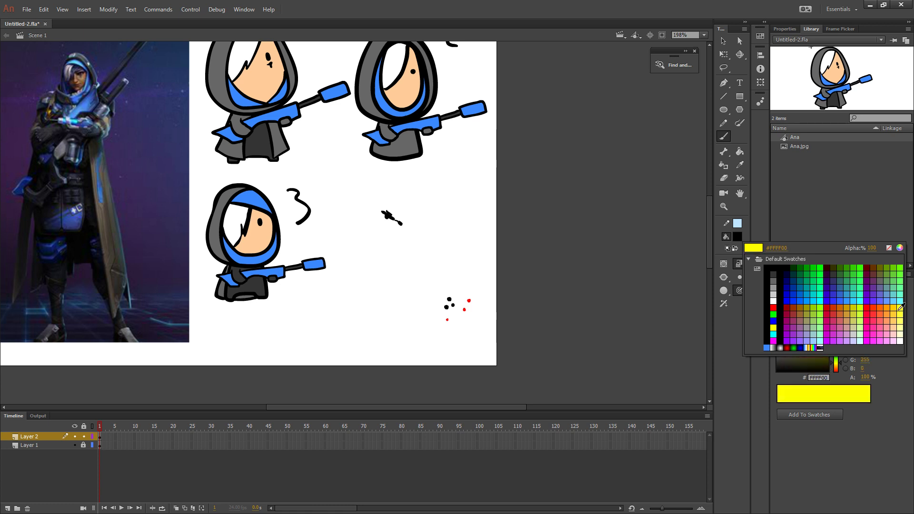
click(894, 309)
drag(409, 232, 449, 297)
click(737, 237)
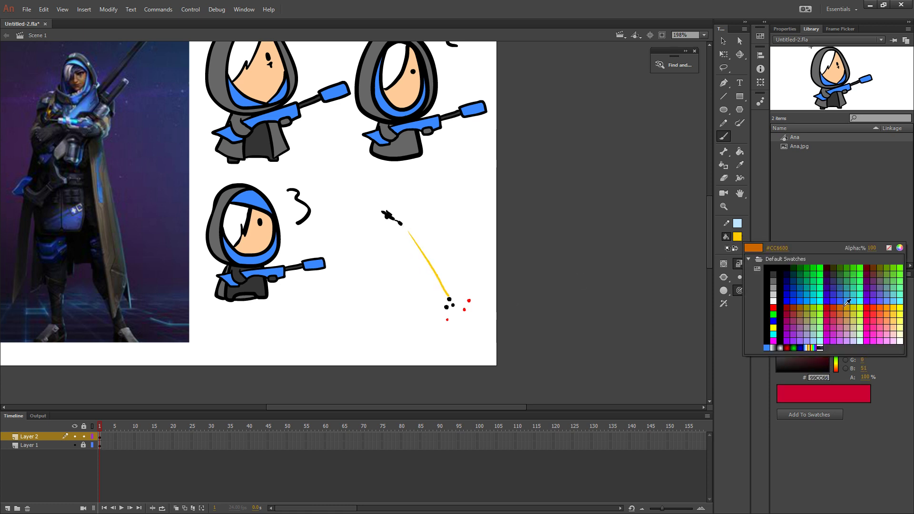
click(824, 308)
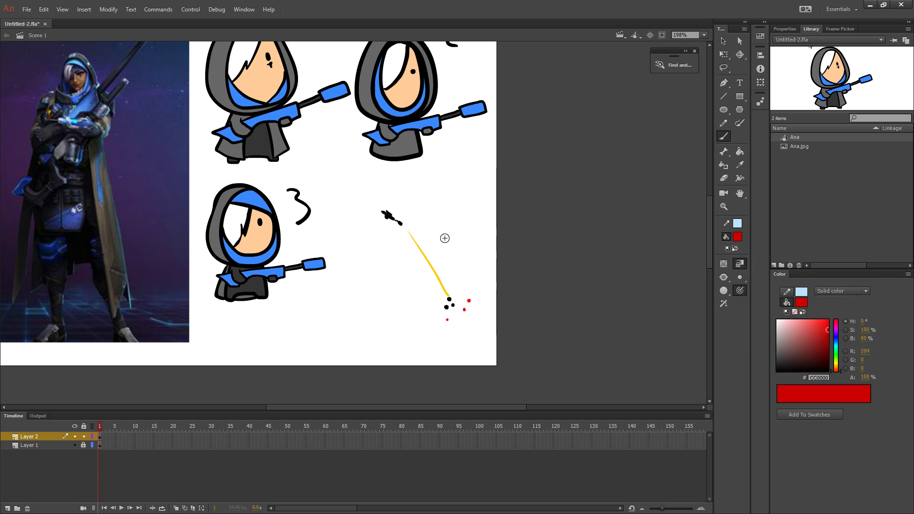
drag(413, 232, 467, 295)
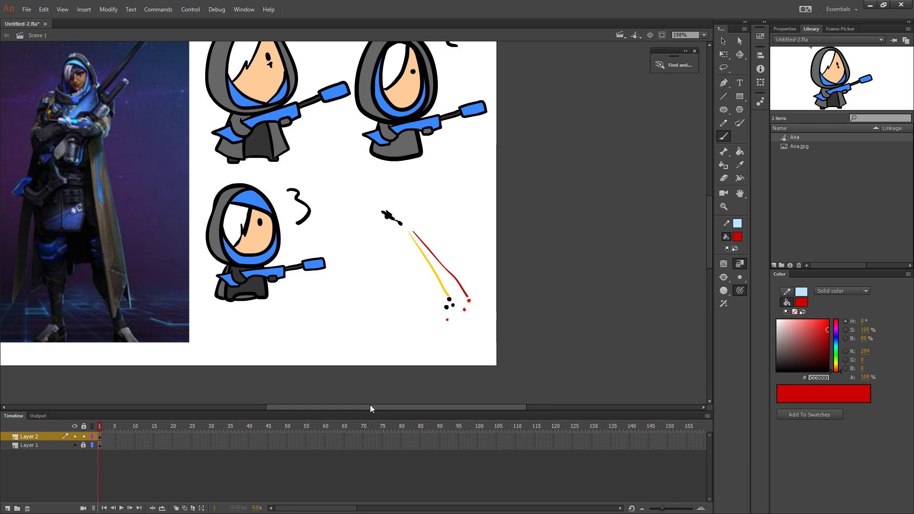
Select the whole dot-and-line sketch in the empty area beside the third figure and delete it
mouse_move(531, 279)
mouse_down()
mouse_move(558, 294)
mouse_move(609, 283)
mouse_up()
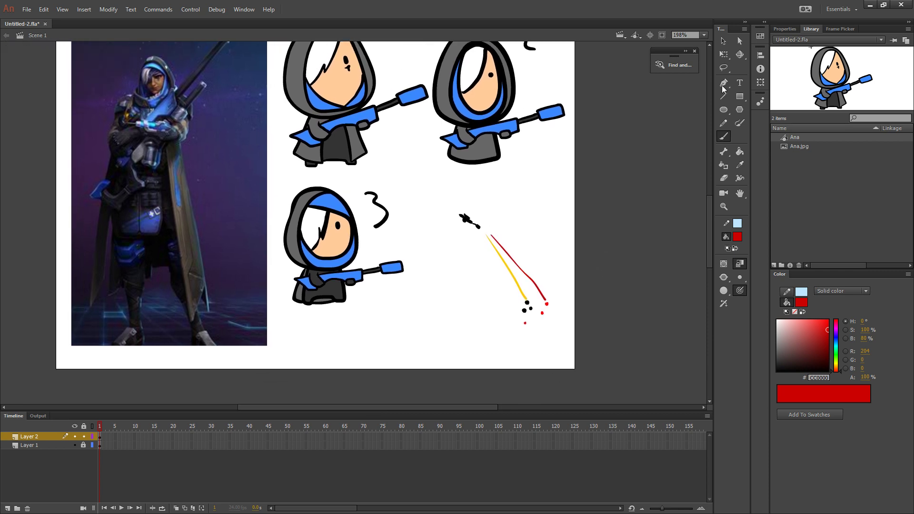
click(724, 54)
mouse_move(615, 187)
mouse_down()
mouse_move(434, 357)
mouse_move(430, 351)
mouse_up()
key(Delete)
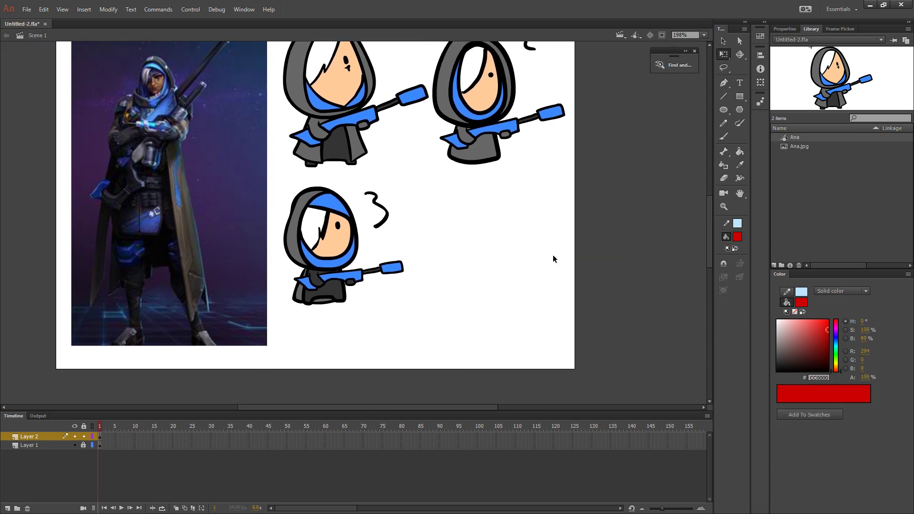
scroll(524, 286, up, 2)
scroll(514, 296, left, 1)
scroll(514, 295, down, 1)
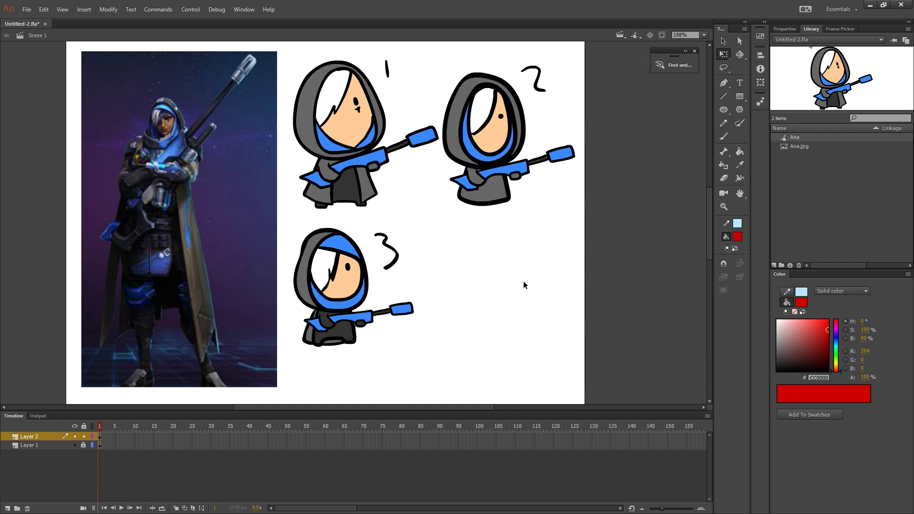
scroll(524, 284, left, 2)
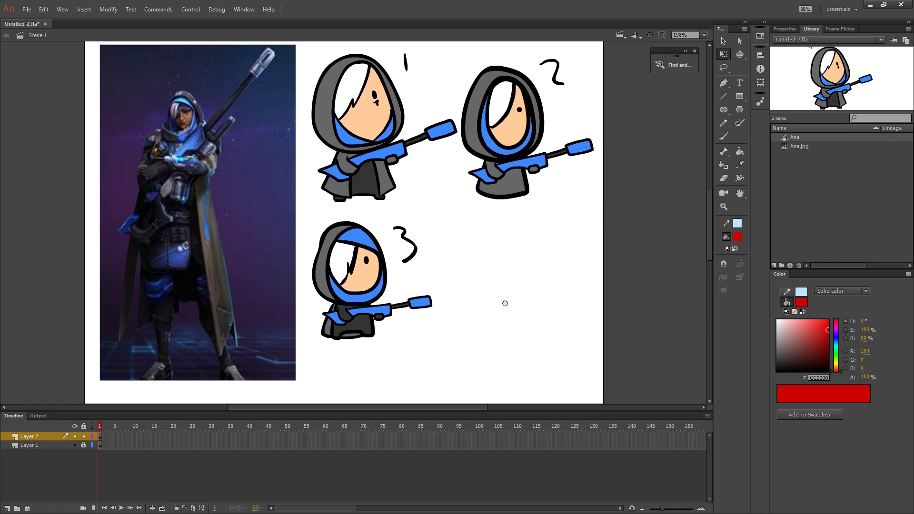